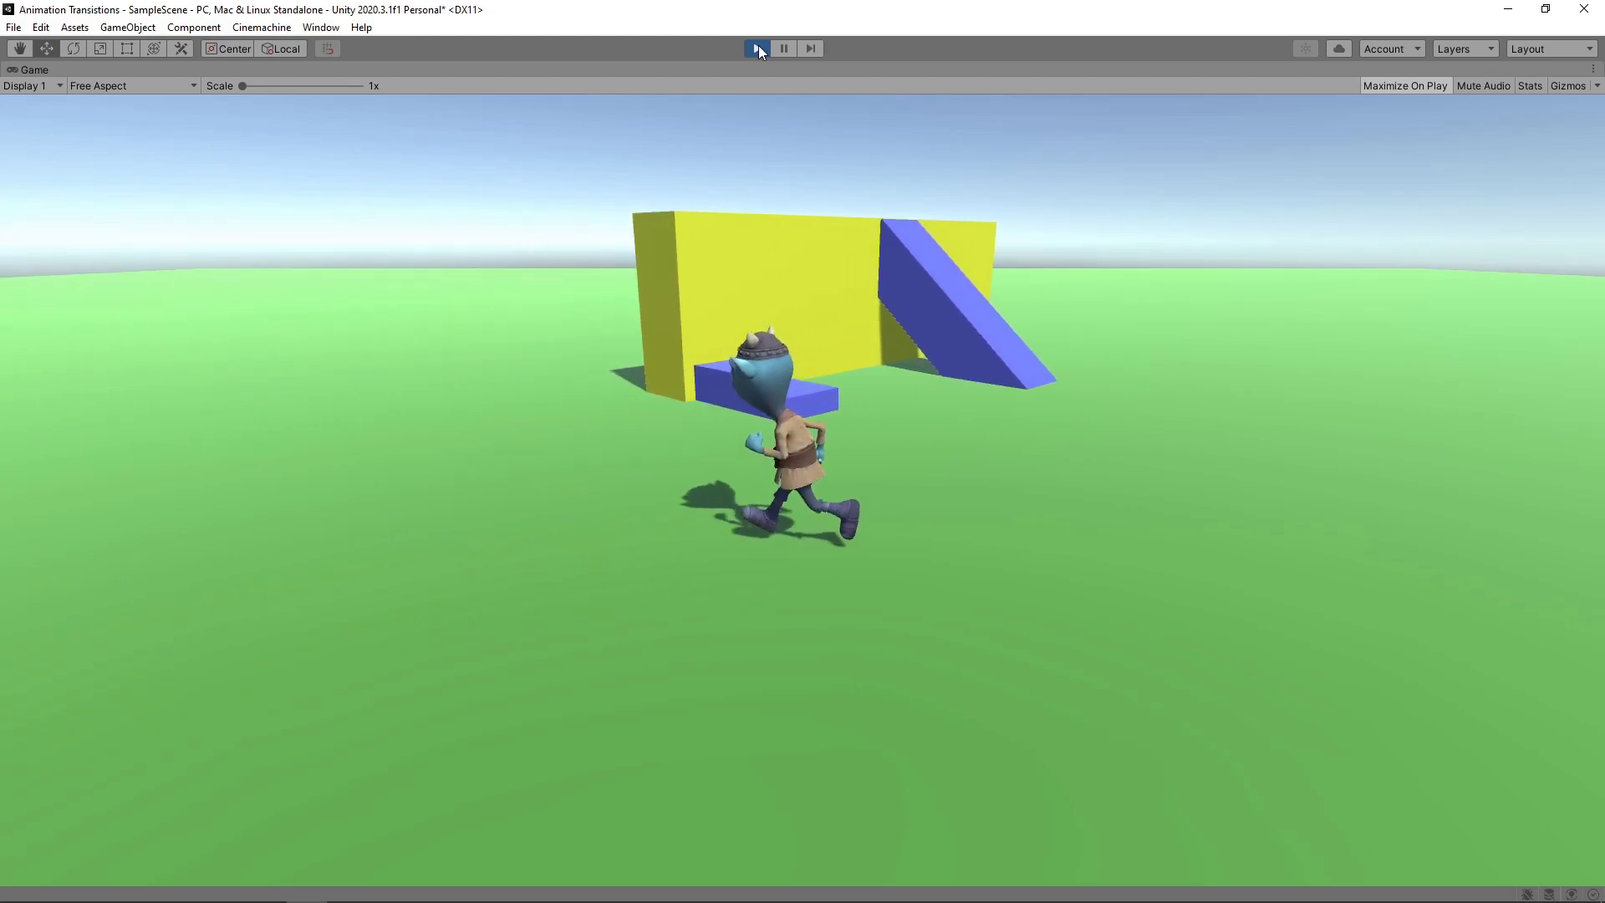
- Walk Doozy left, right, toward the camera and toward the yellow wall, then stop to watch idle
{"action": "key", "text": "a"}
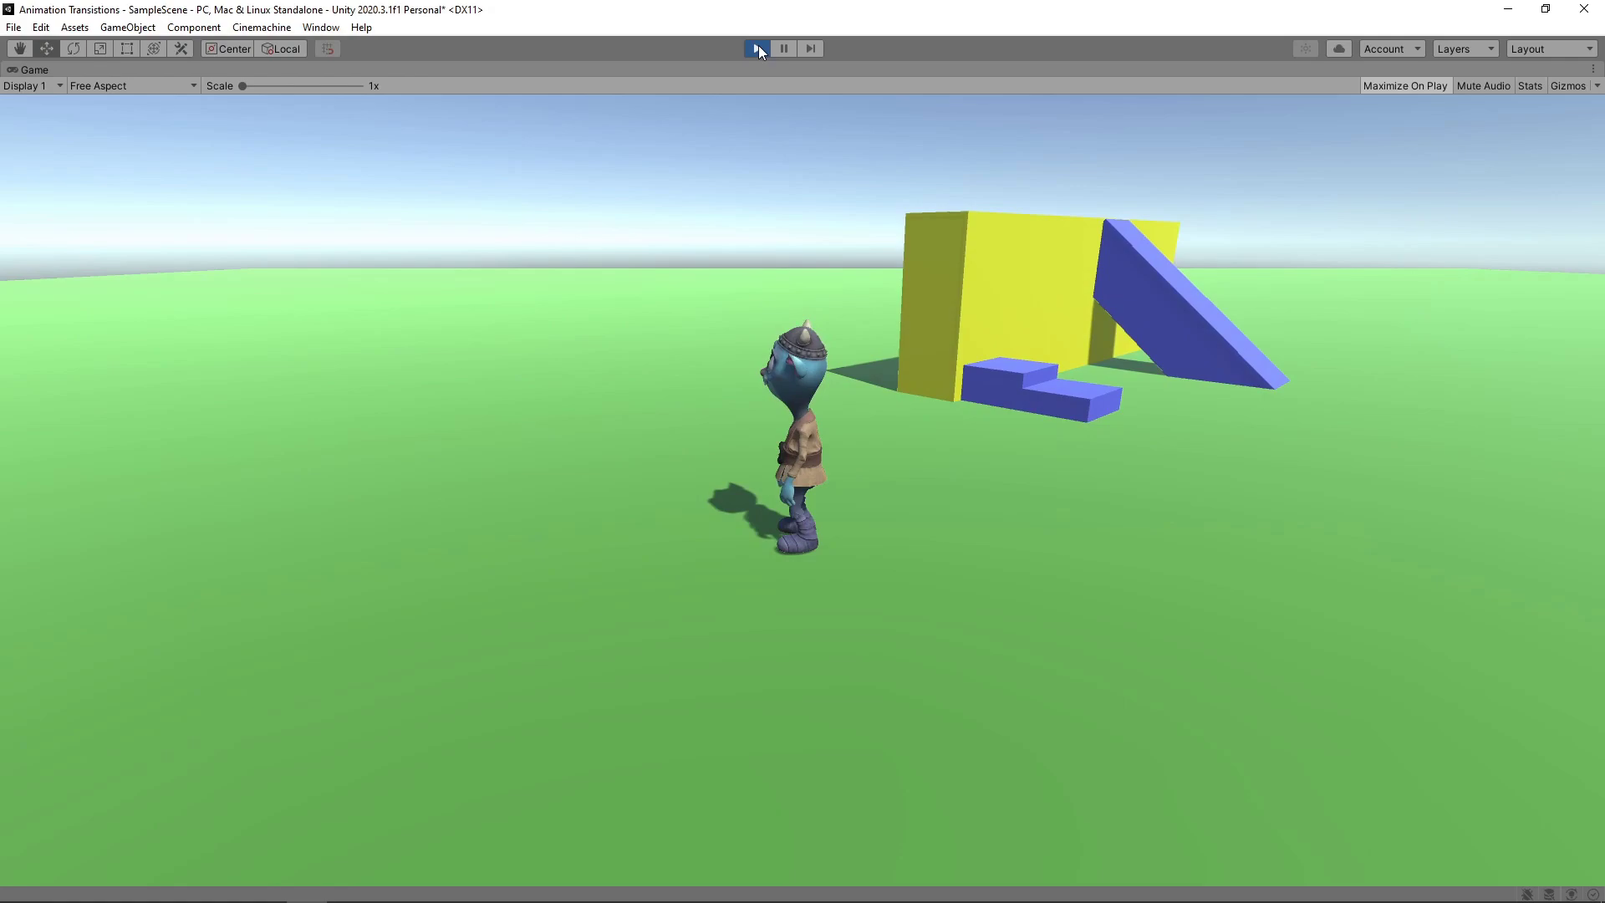
{"action": "key", "text": "d"}
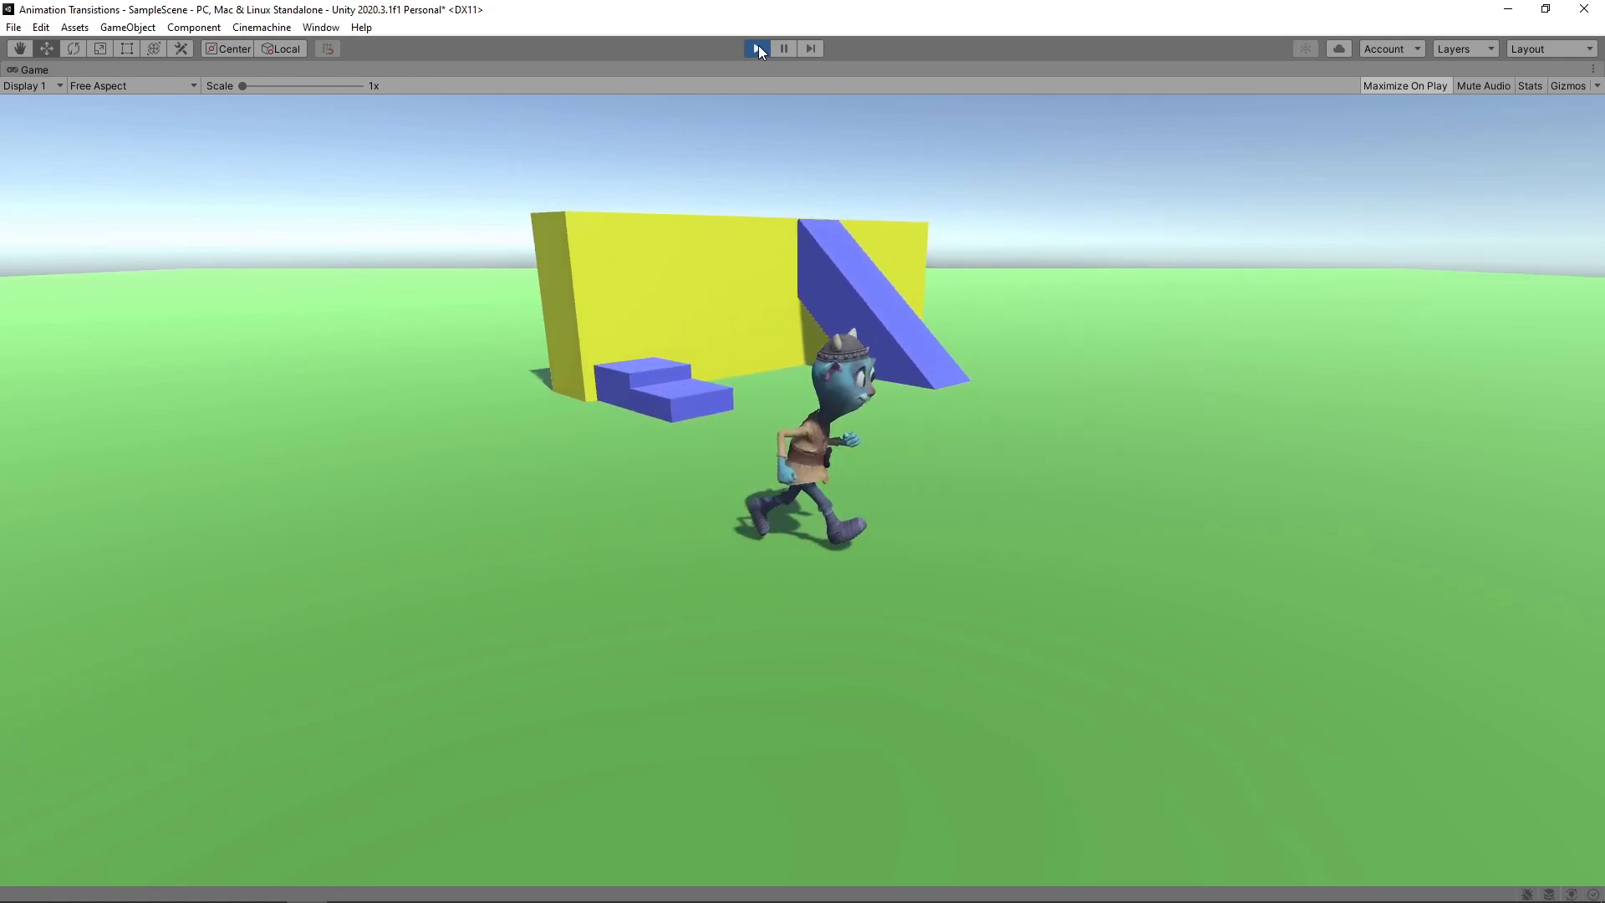
{"action": "key", "text": "s"}
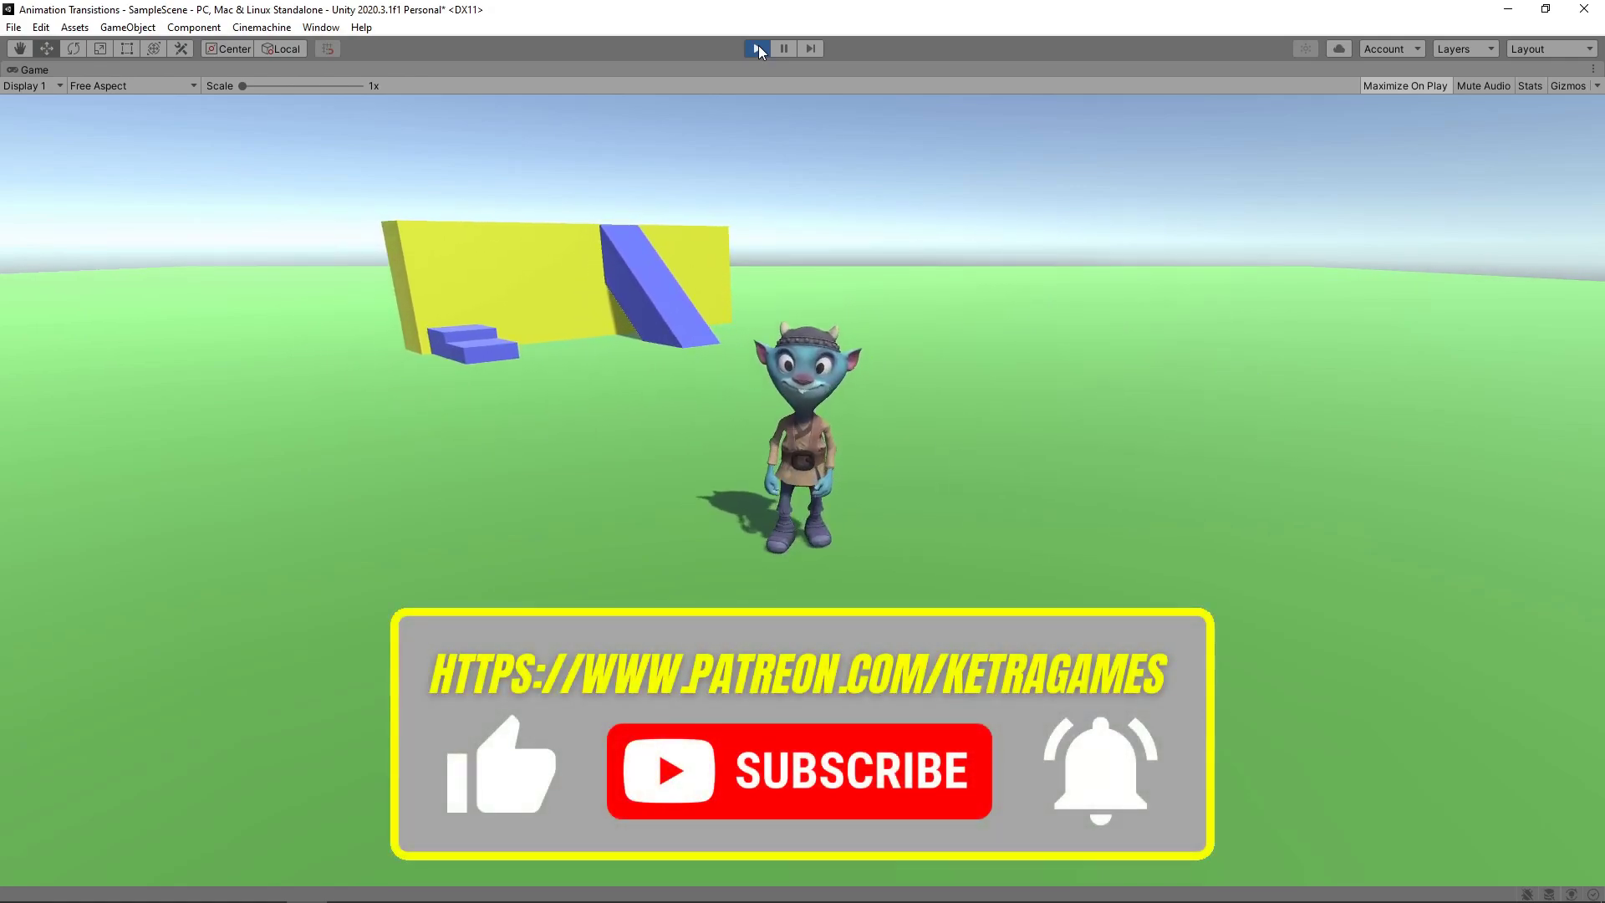
{"action": "key", "text": "w"}
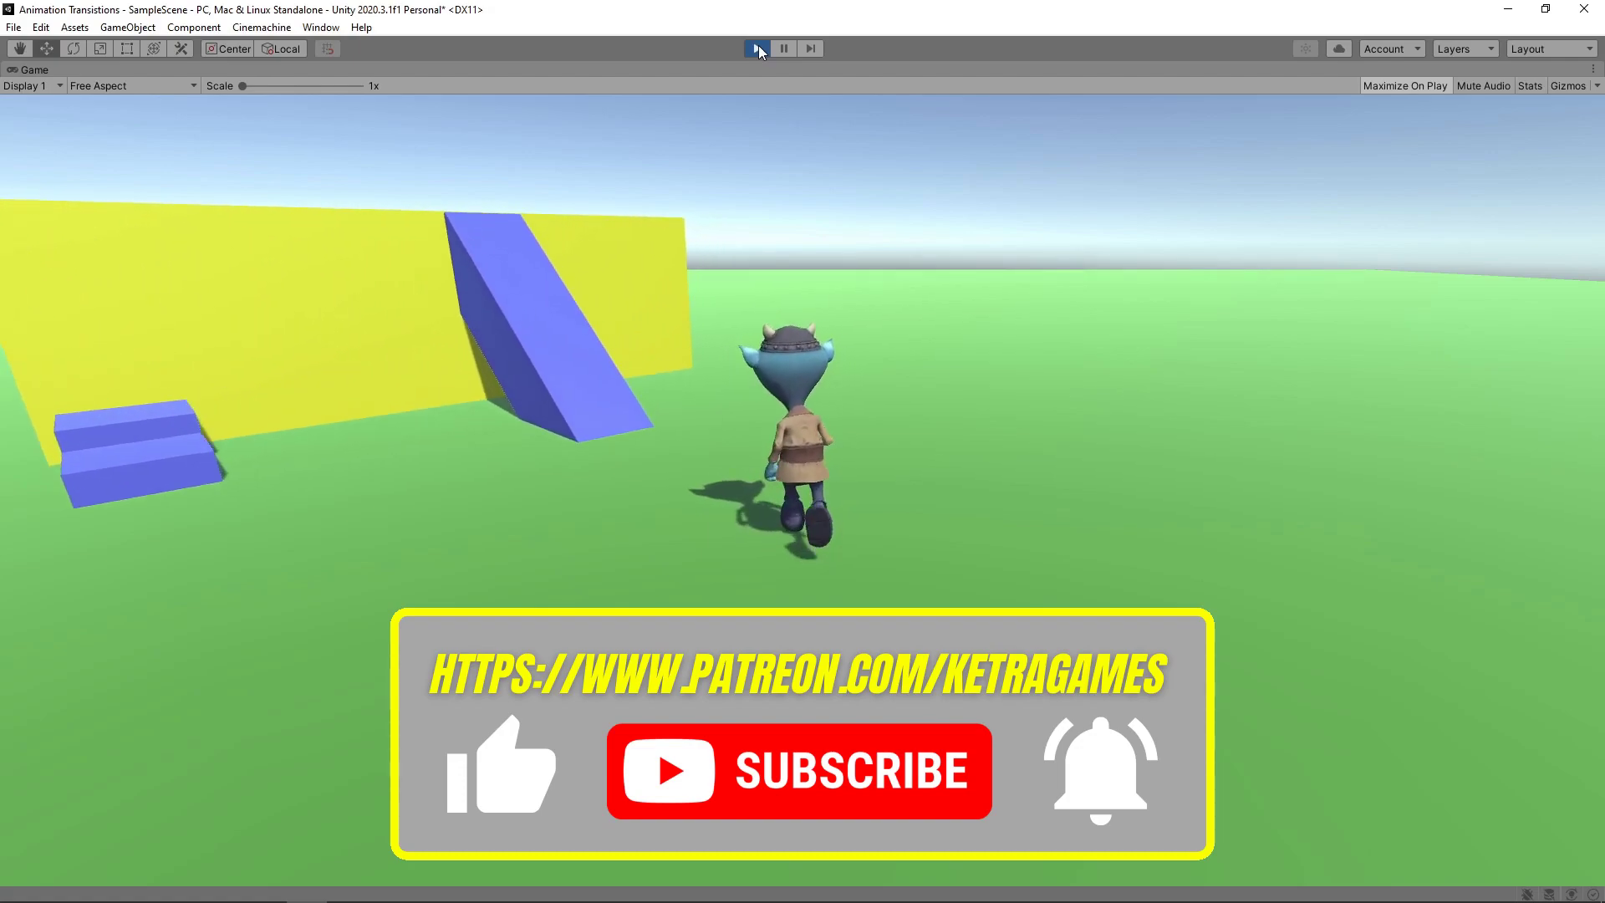
{"action": "key", "text": "s"}
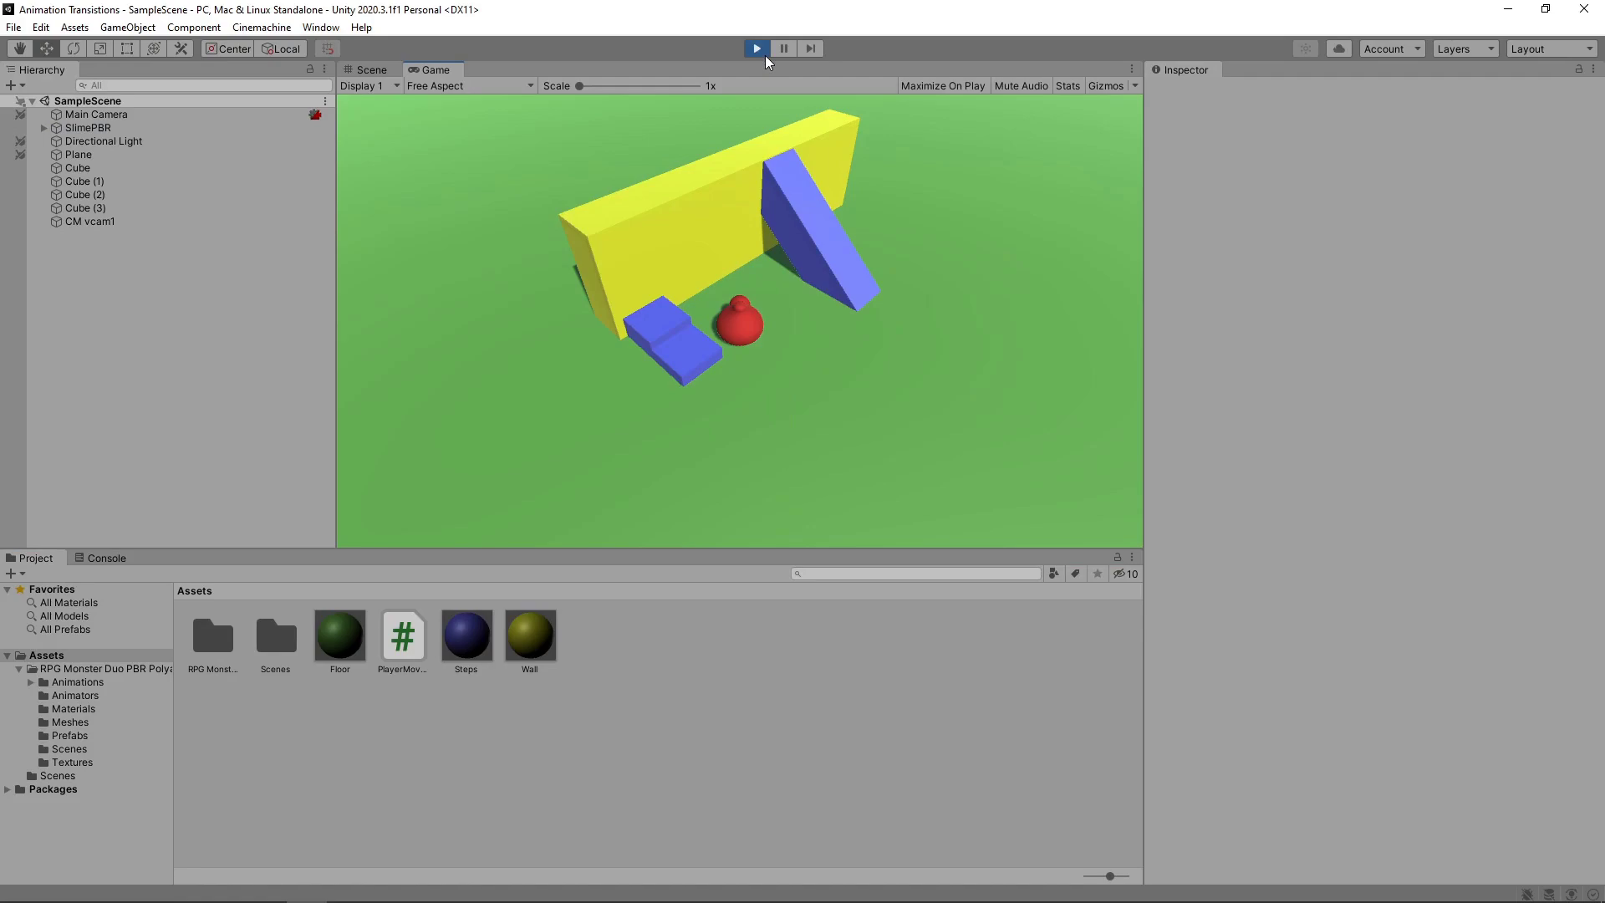
- Drive the slime away from the wall, toward the camera and up onto the blue ramp
{"action": "key", "text": "d"}
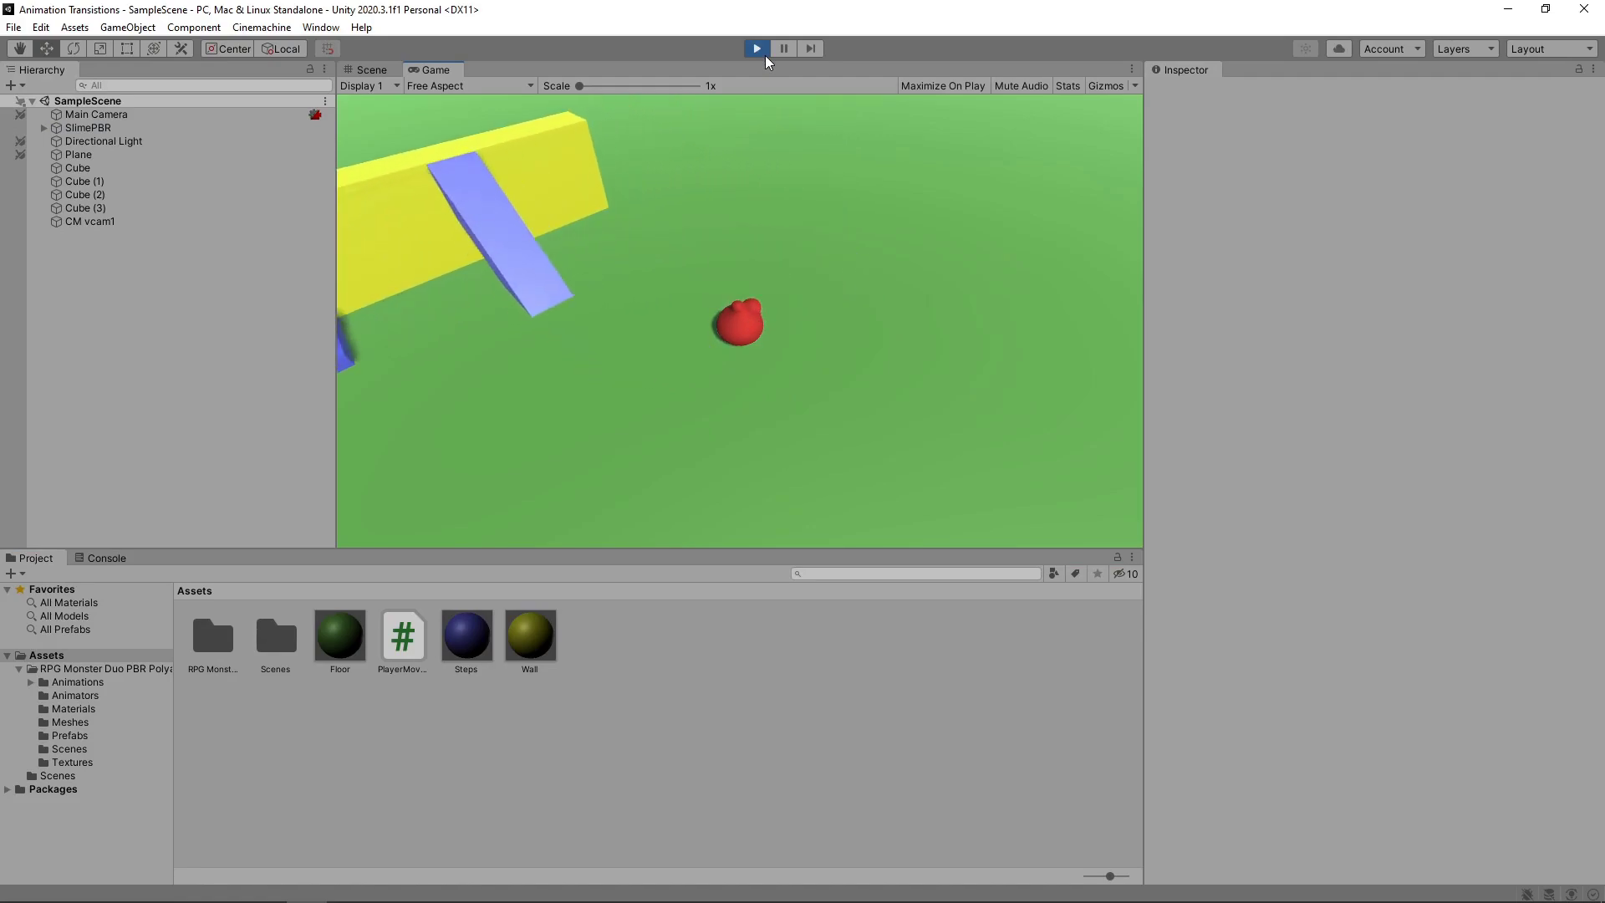
{"action": "key", "text": "a"}
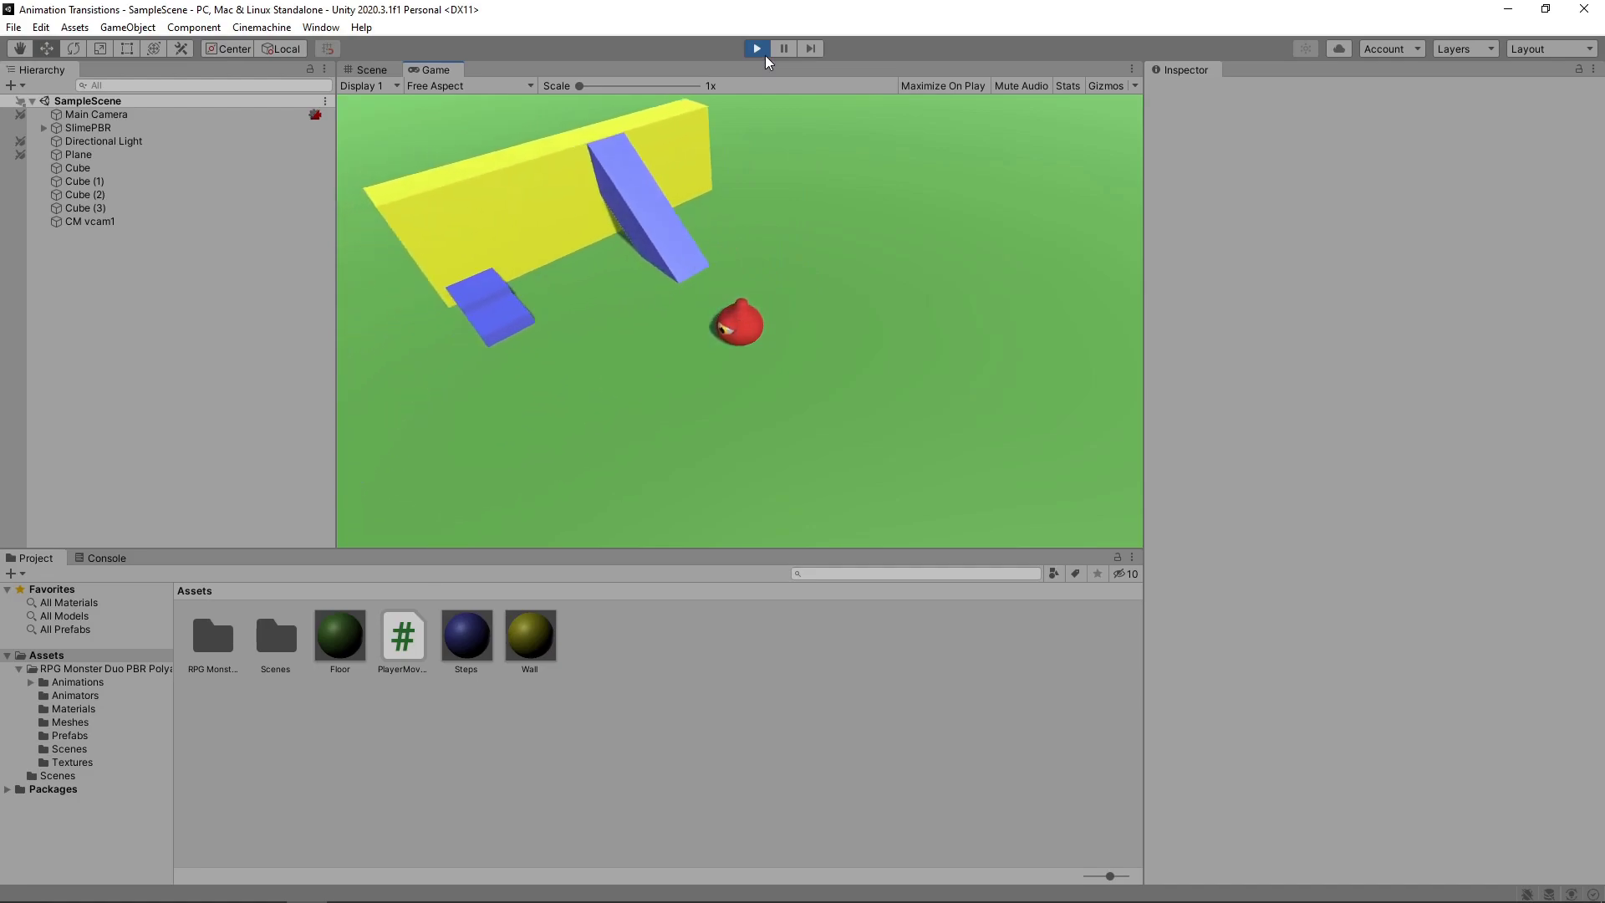
{"action": "key", "text": "s"}
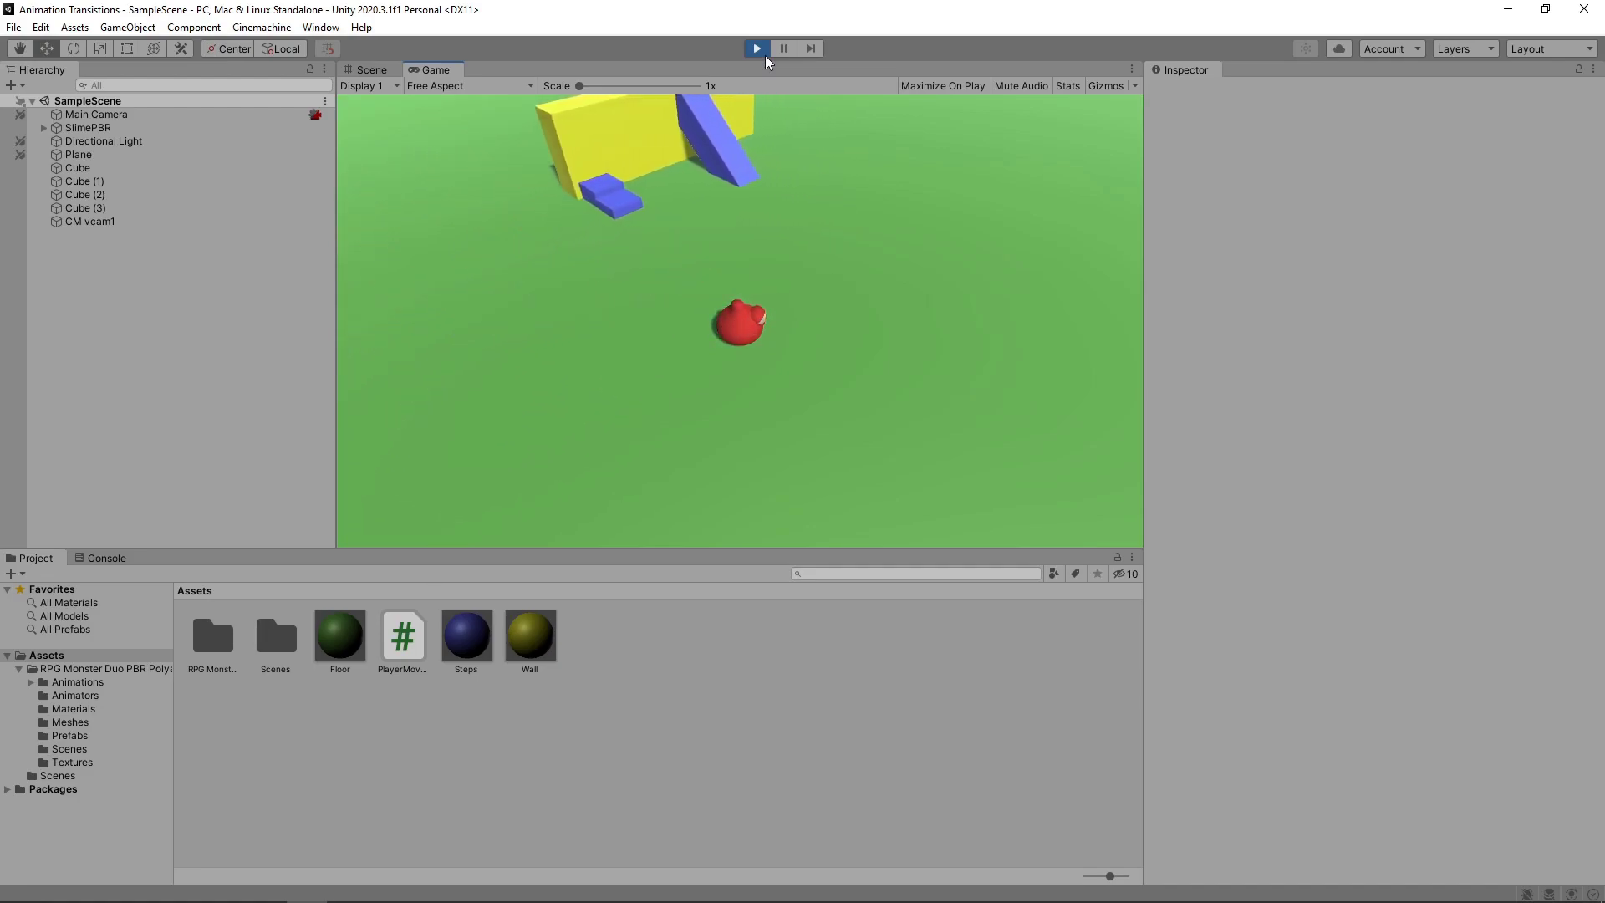
{"action": "key", "text": "w"}
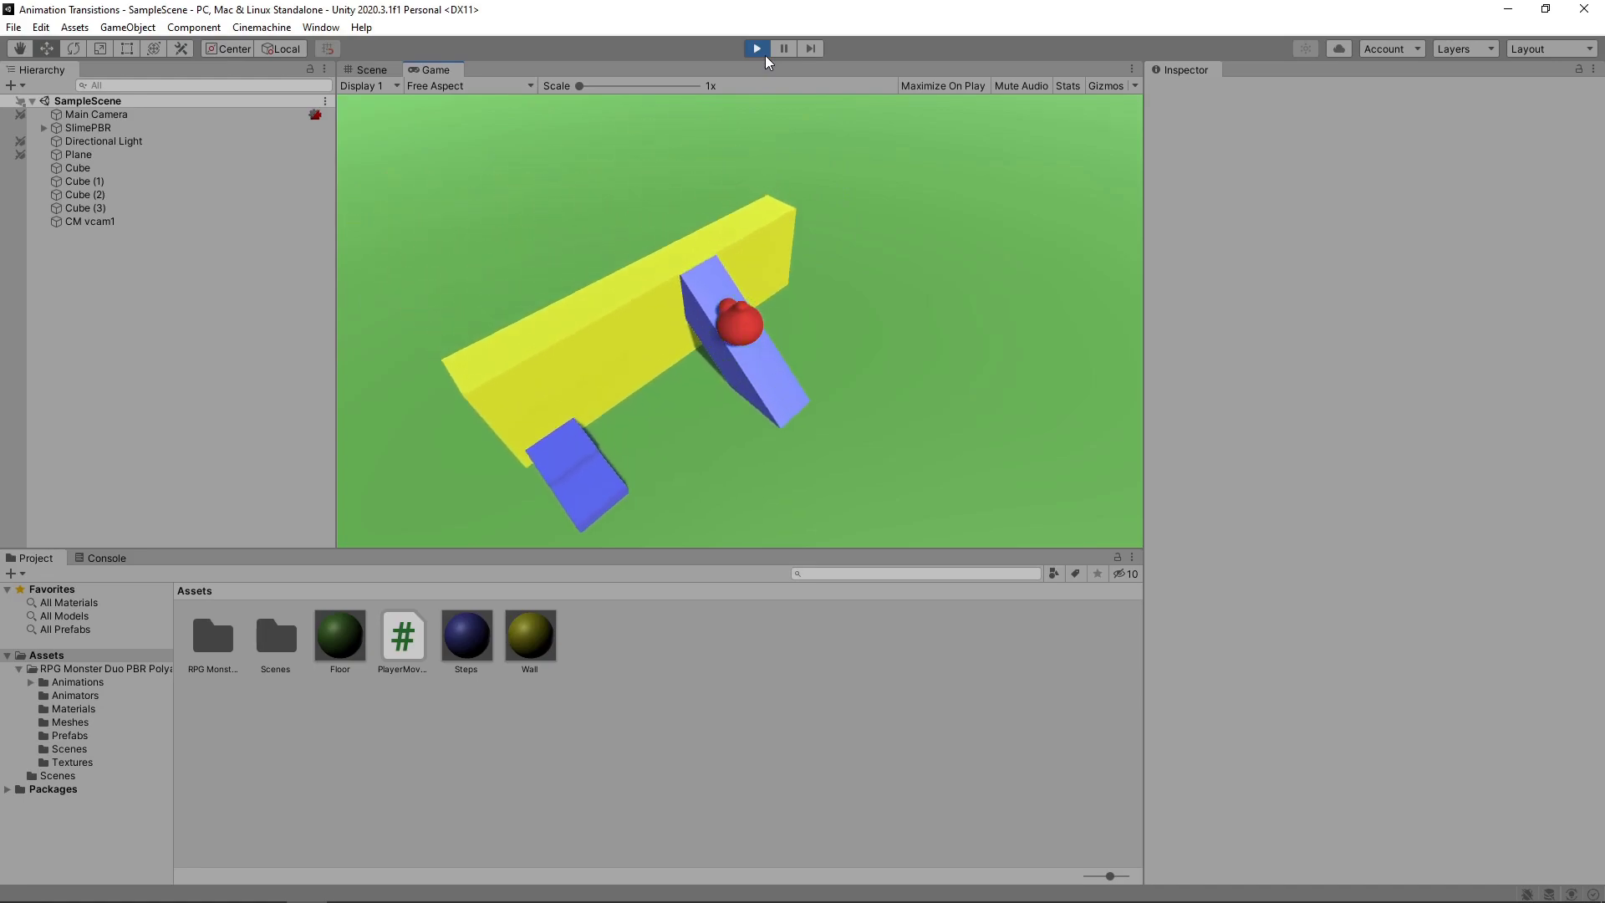
{"action": "key", "text": "w"}
- Circle the slime around beside the wall, then stop the game and bring up Mixamo
{"action": "key", "text": "a"}
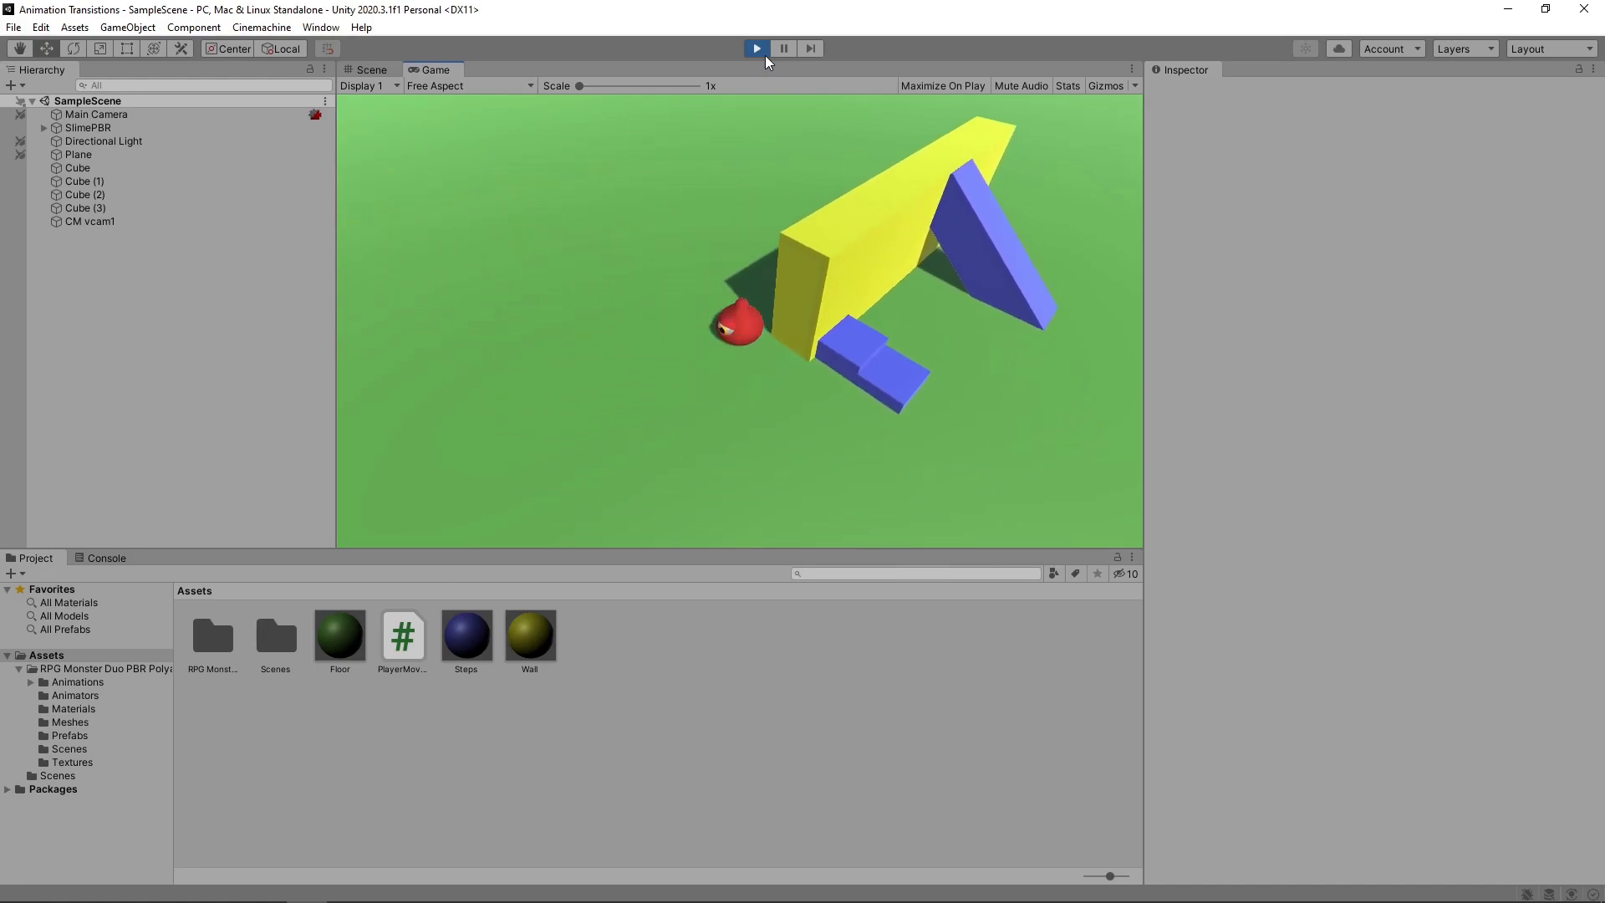
{"action": "key", "text": "d"}
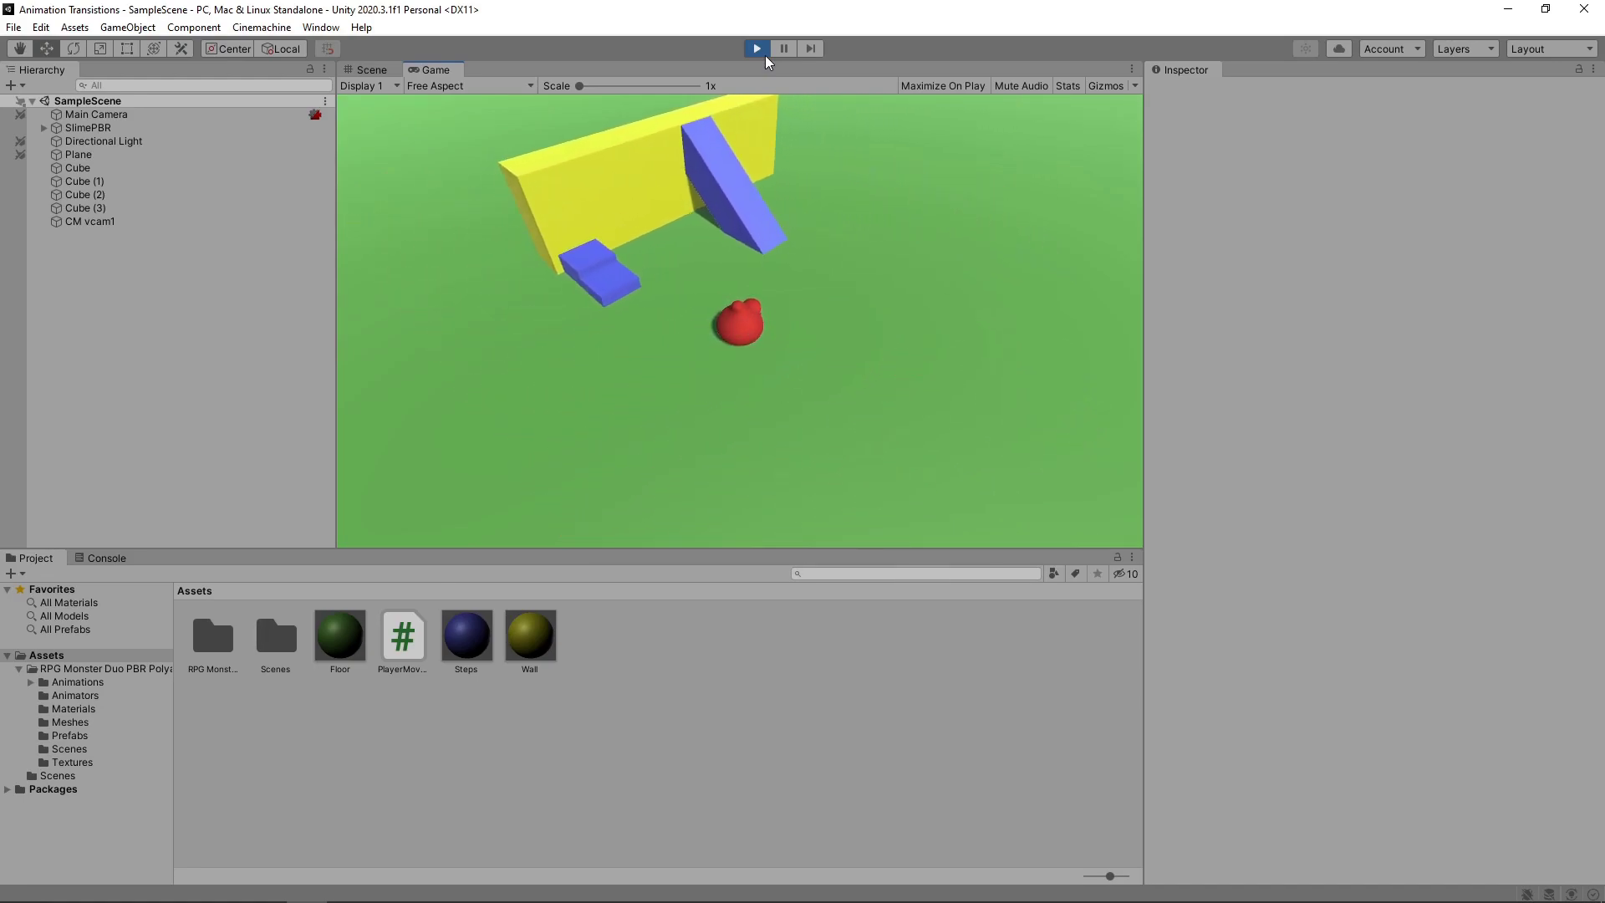
{"action": "key", "text": "d"}
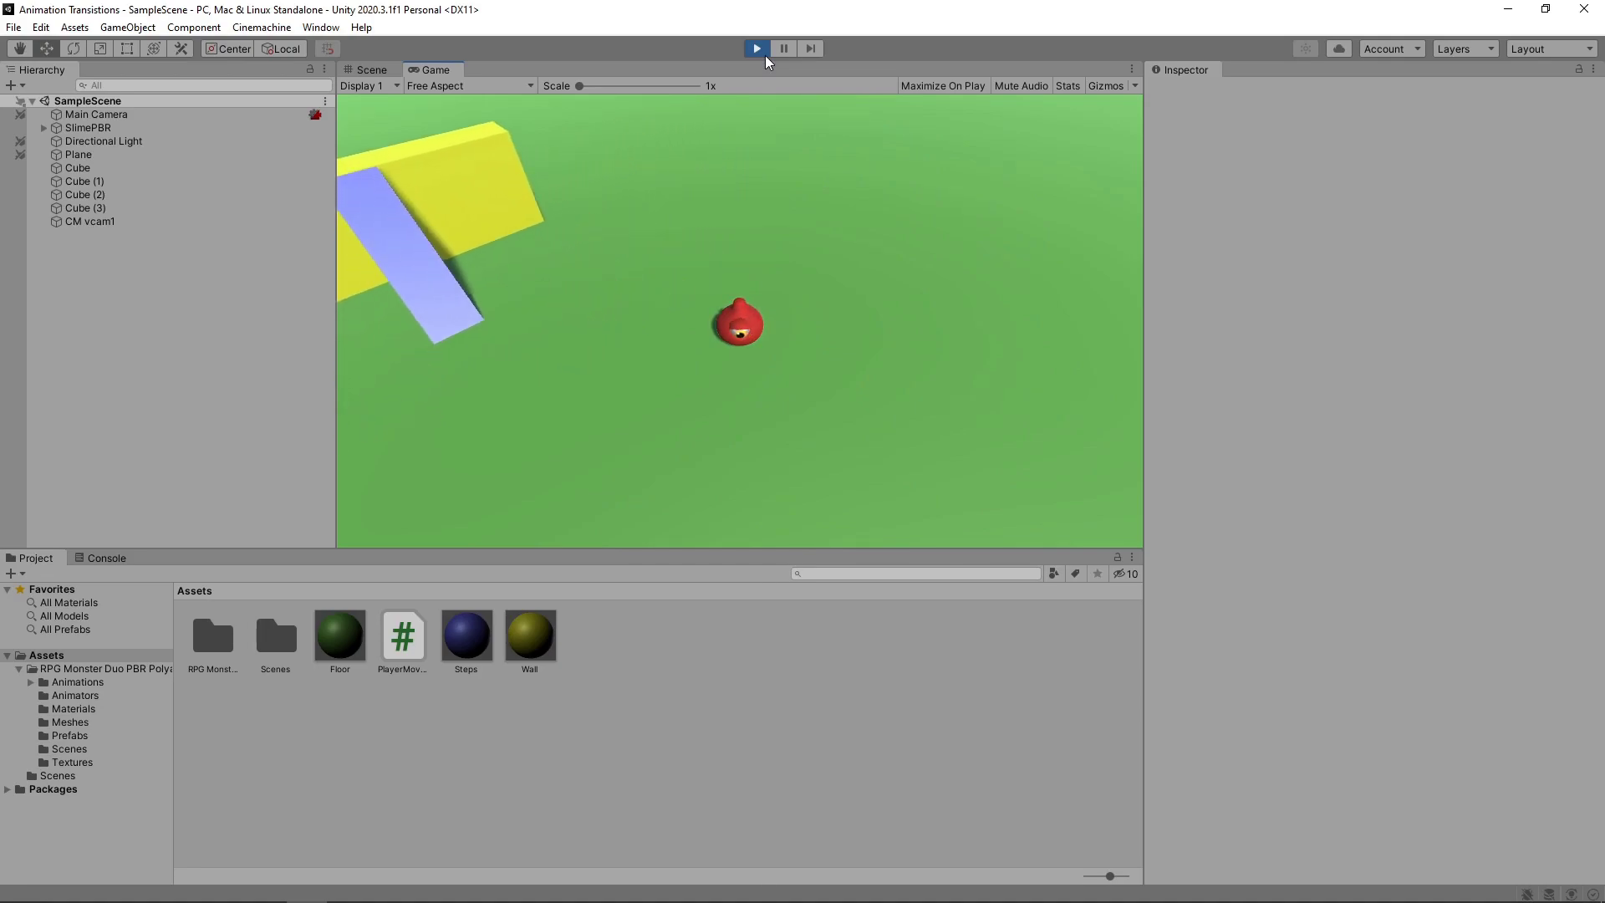
{"action": "key", "text": "a"}
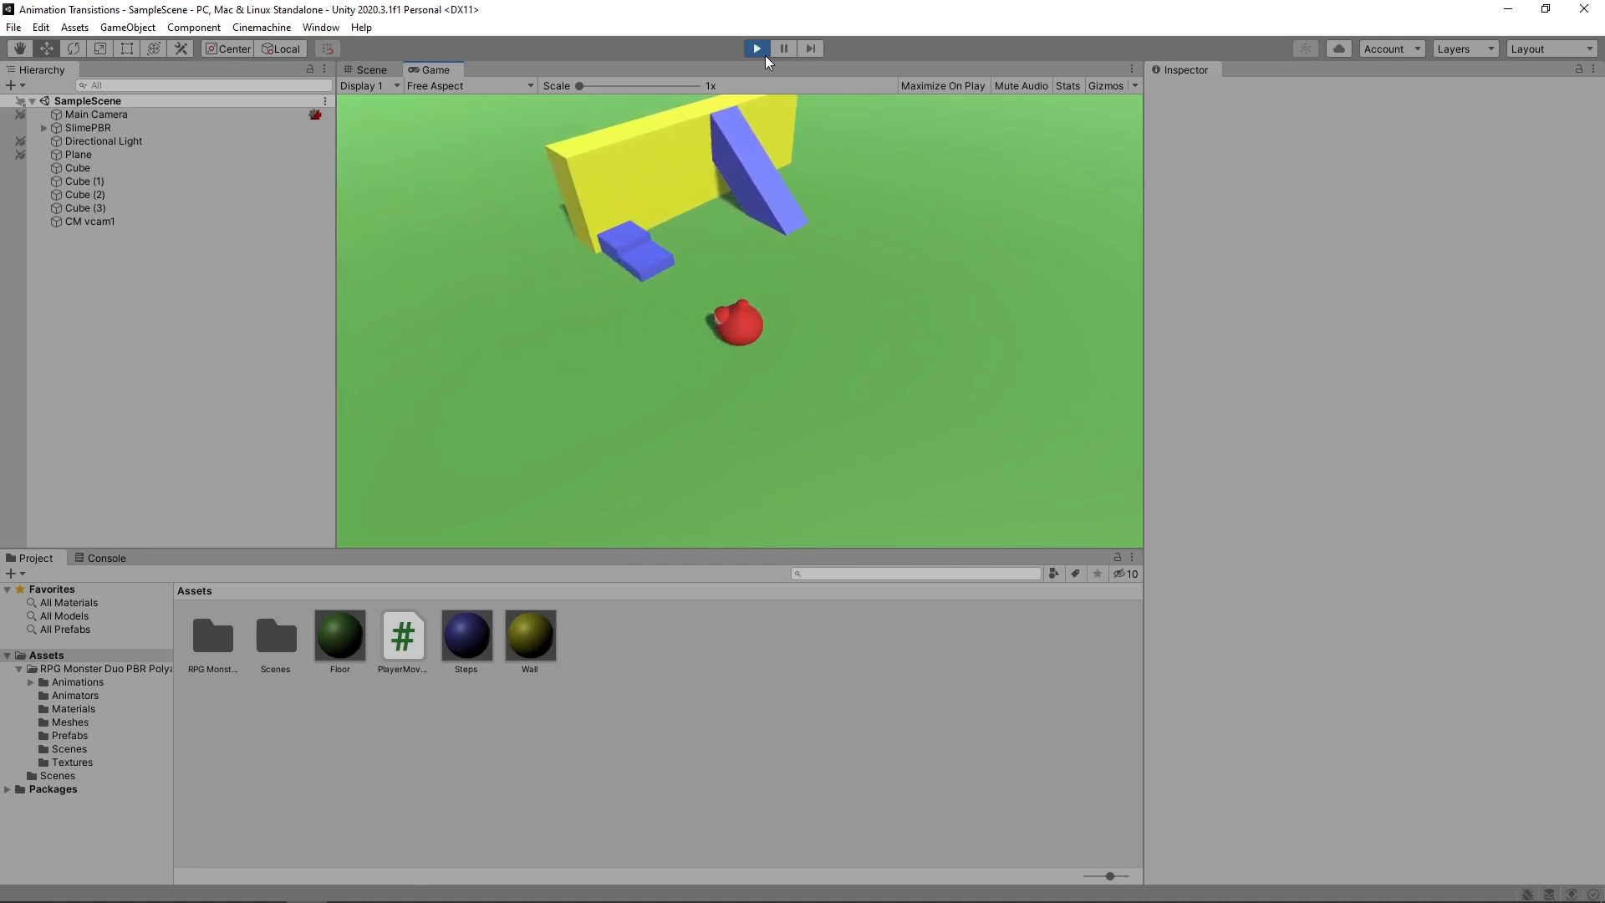
{"action": "key", "text": "a"}
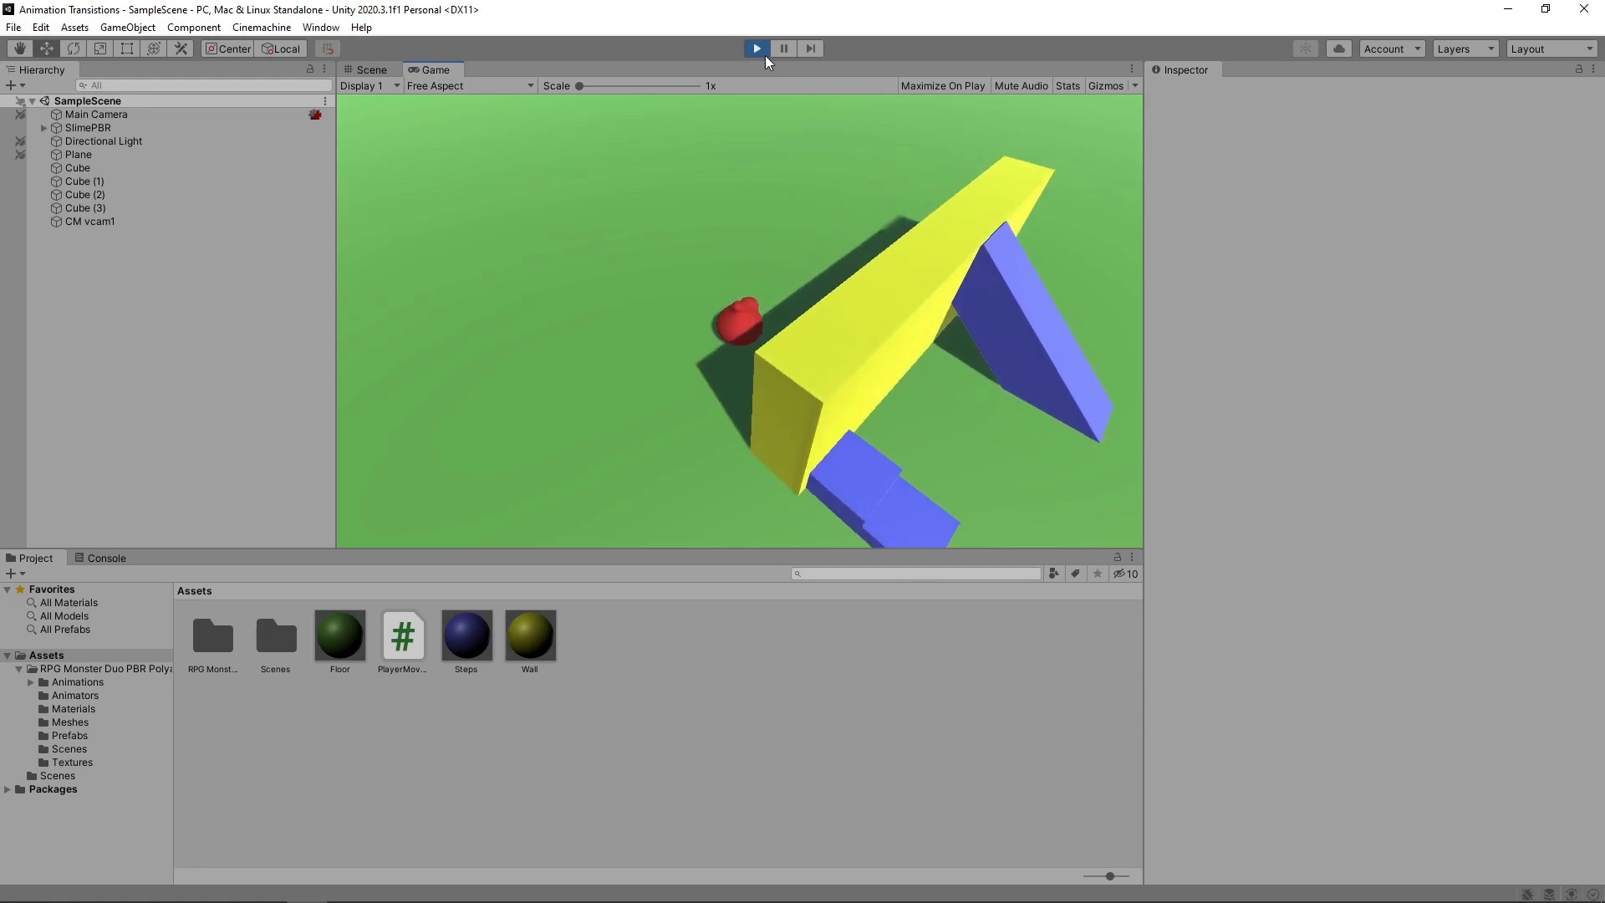
{"action": "key", "text": "d"}
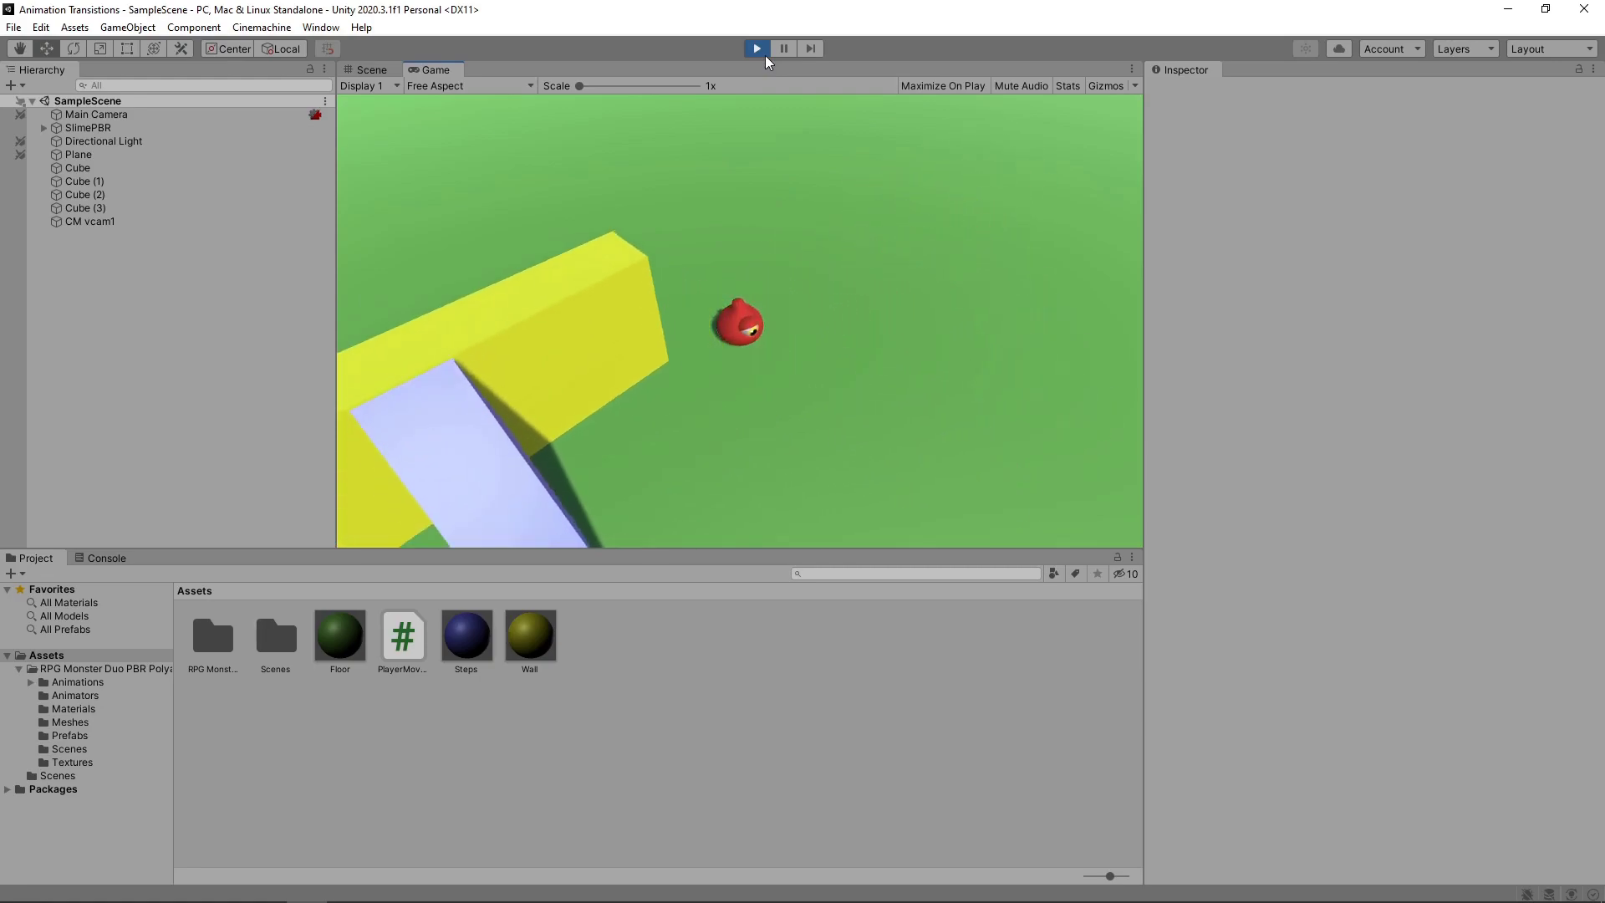
{"action": "left_click", "coordinate": [757, 51]}
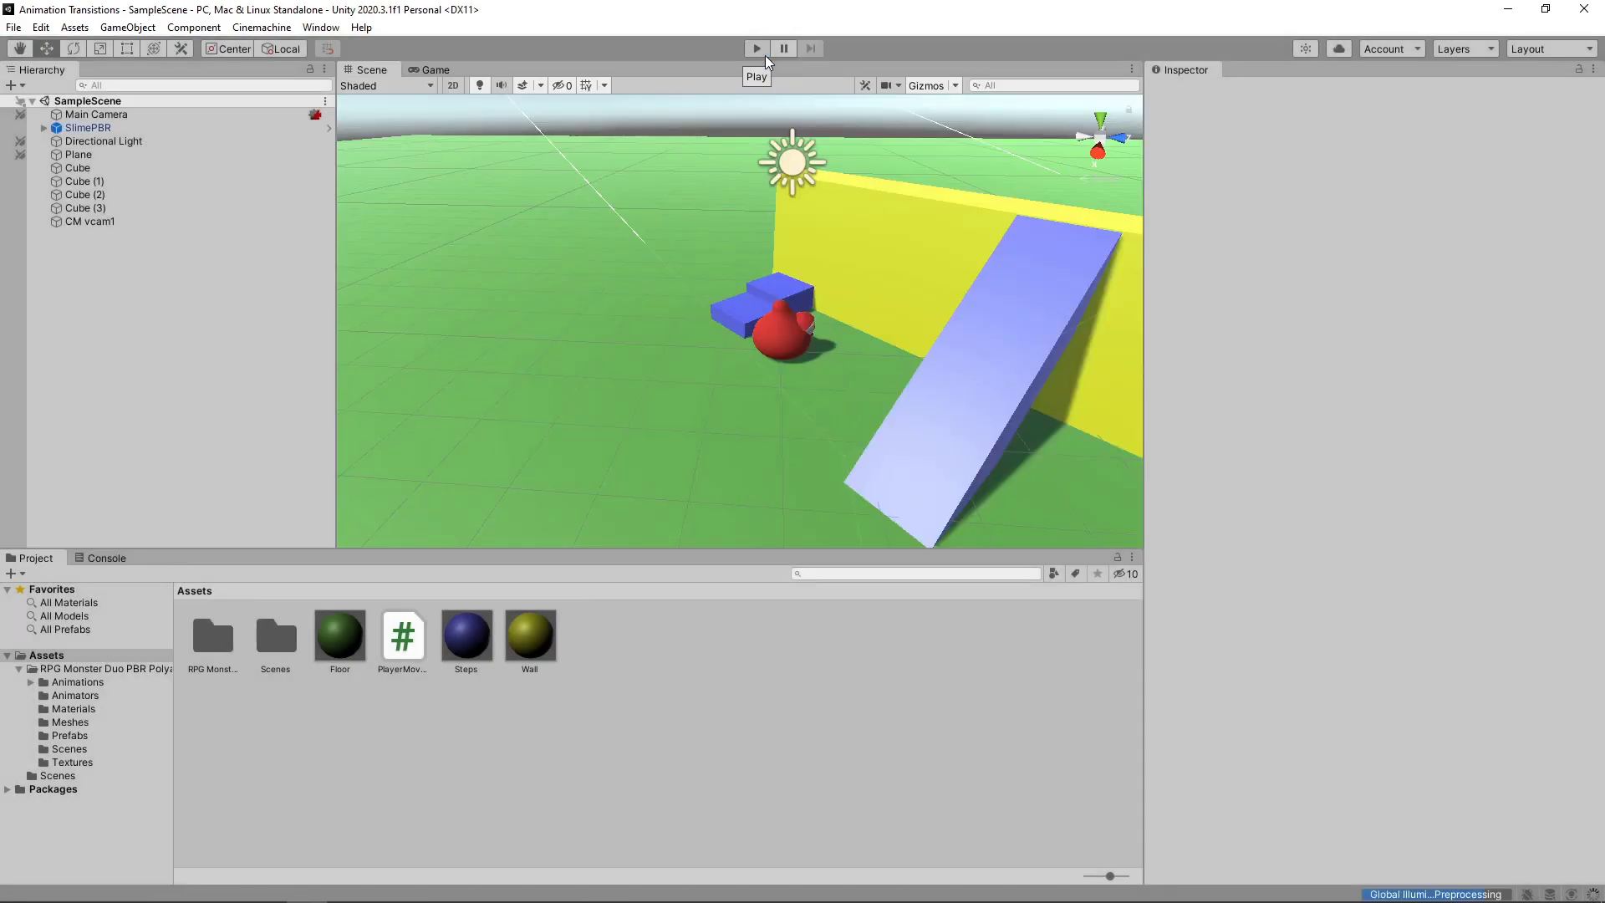
{"action": "key", "text": "alt+Tab"}
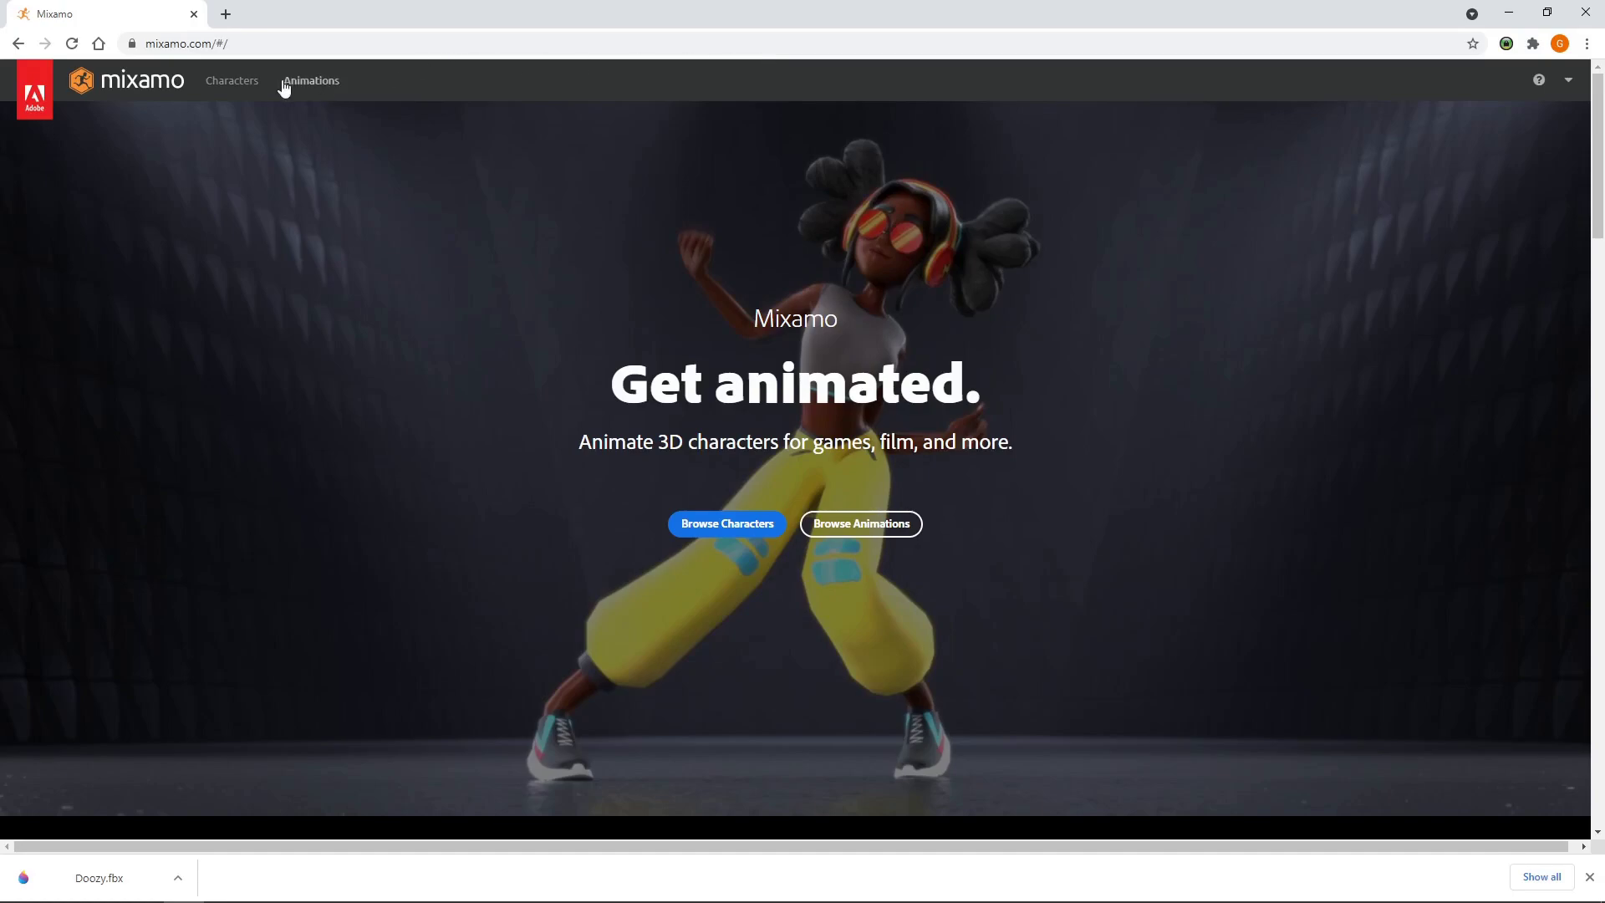
- Pick Doozy from Mixamo's Characters library and confirm it as the character
{"action": "left_click", "coordinate": [246, 81]}
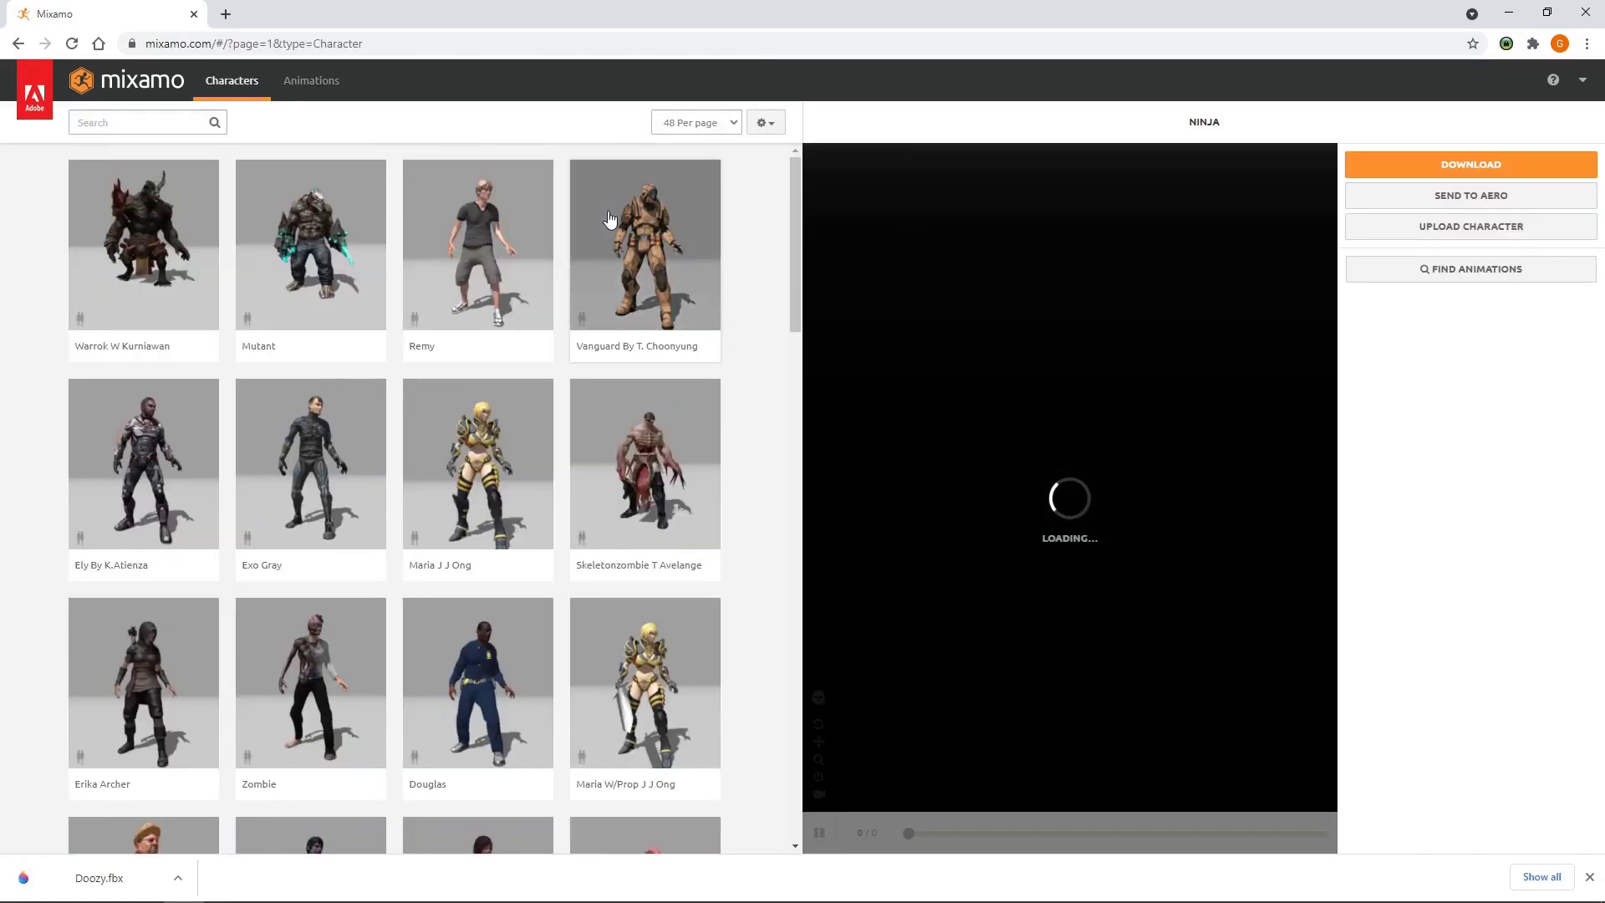
{"action": "scroll", "coordinate": [585, 200], "scroll_direction": "down", "scroll_amount": 20}
{"action": "scroll", "coordinate": [610, 219], "scroll_direction": "down", "scroll_amount": 1}
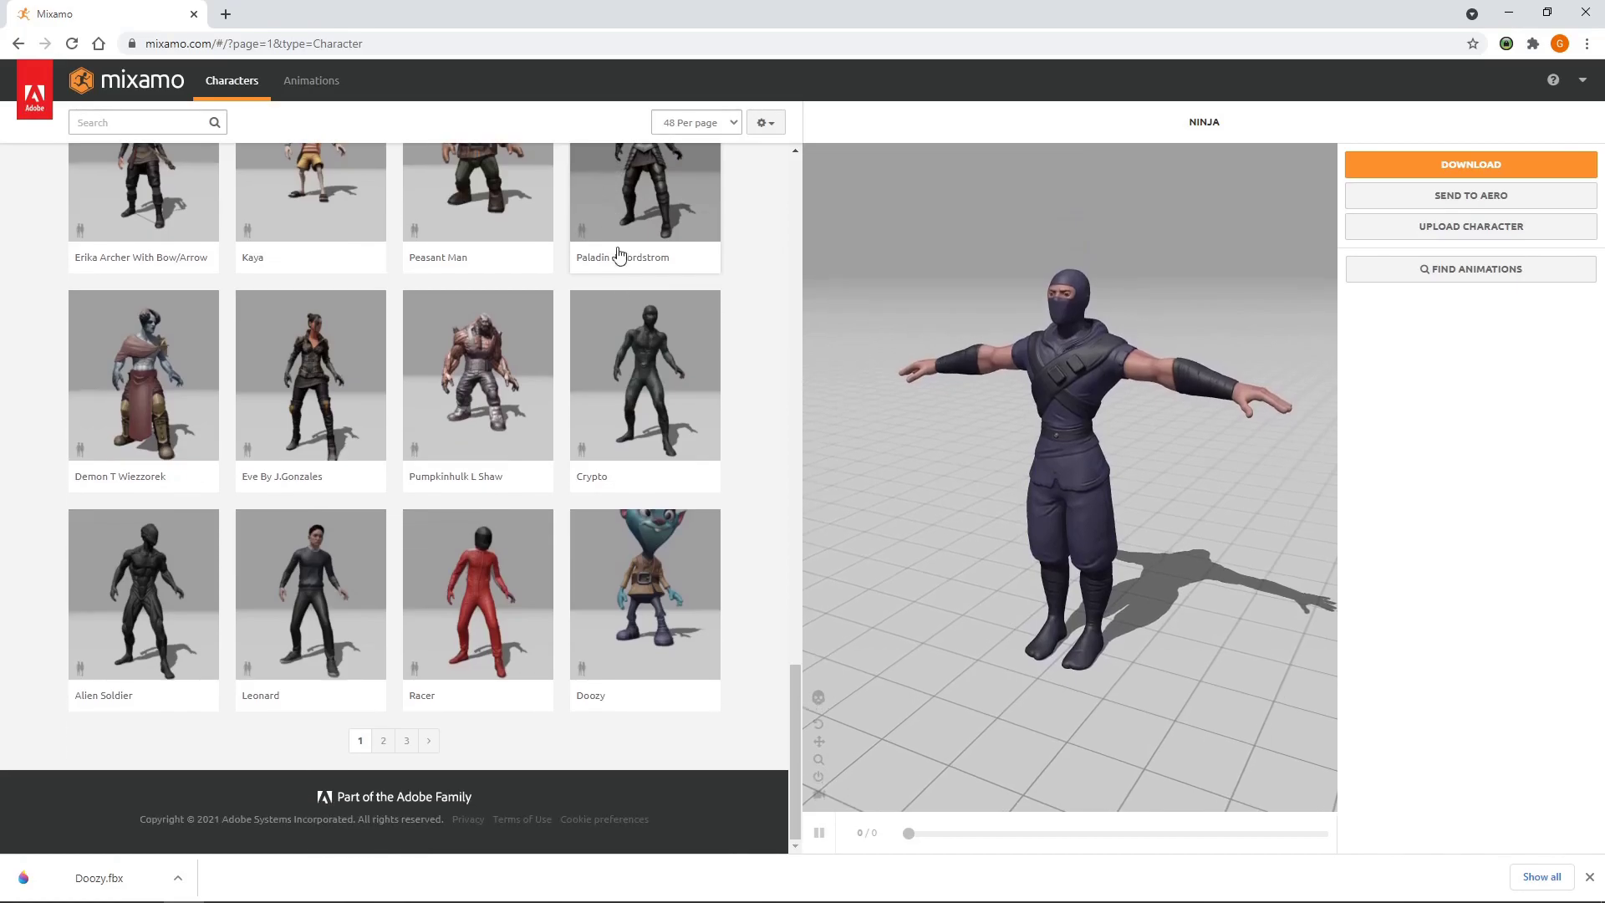
{"action": "left_click", "coordinate": [624, 538]}
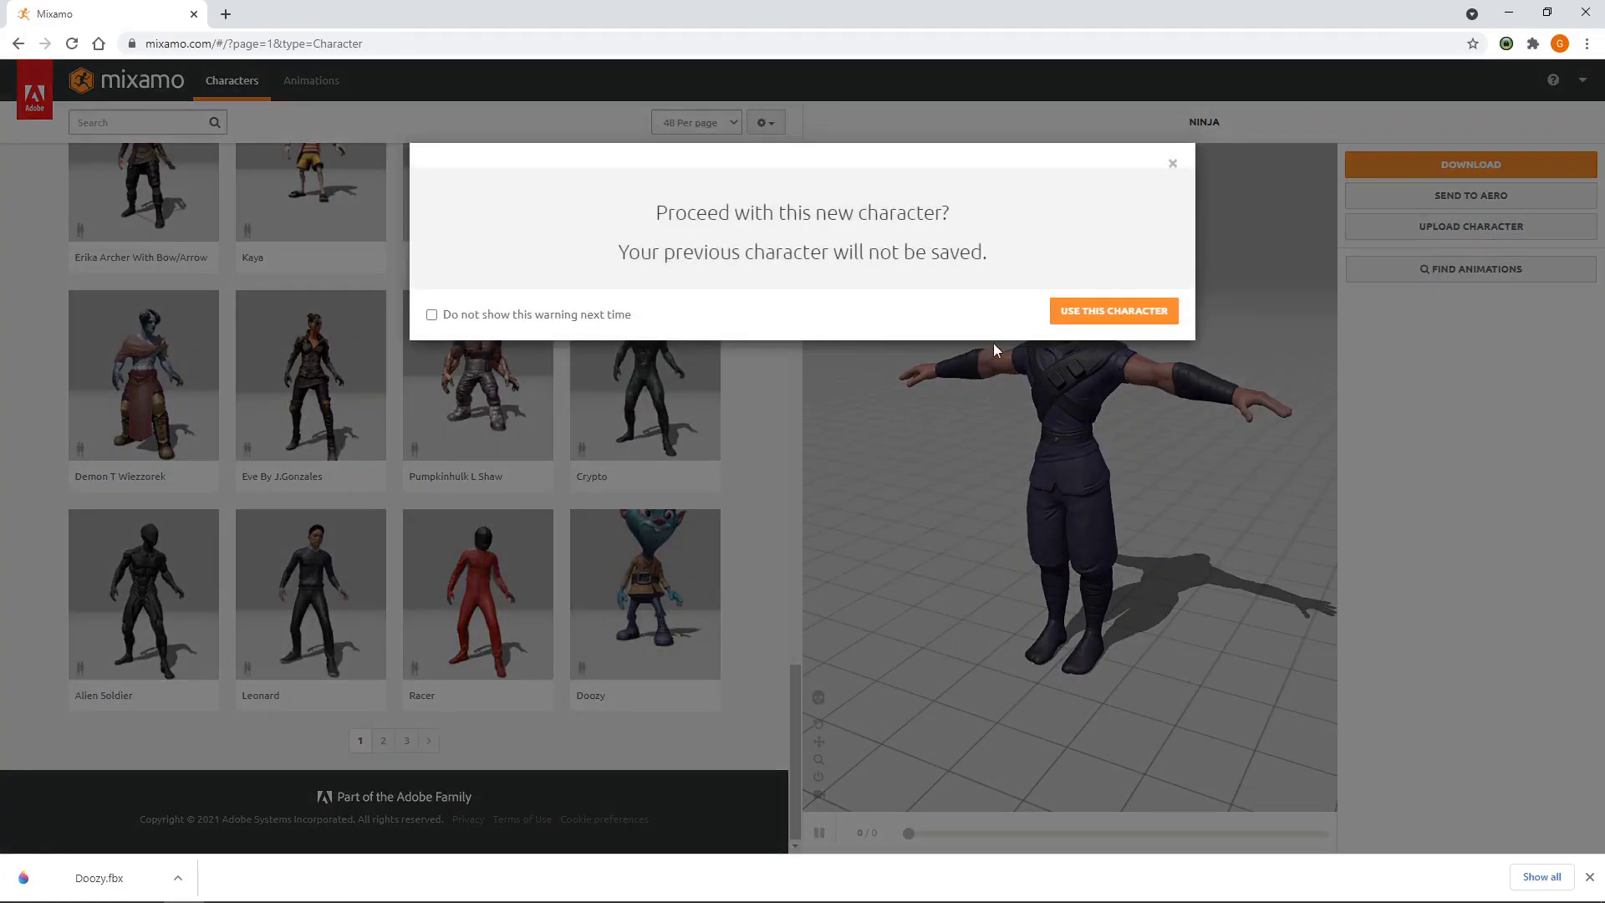
{"action": "left_click", "coordinate": [1067, 312]}
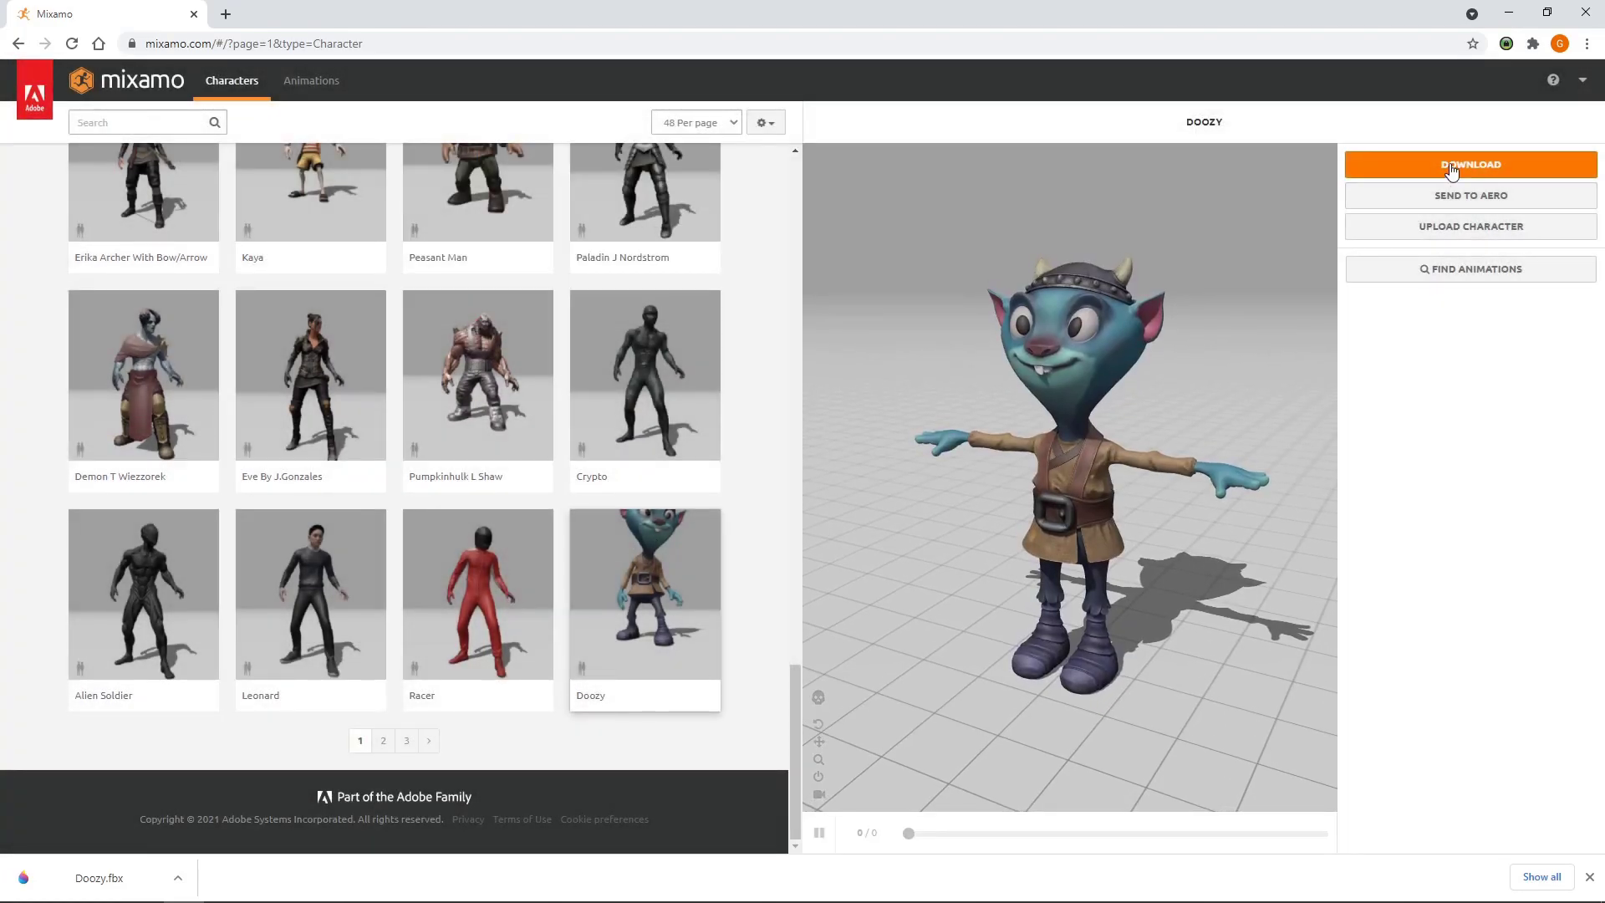
- Download Doozy as FBX For Unity, save it as 'Doozy' in Assets, and return to Unity
{"action": "left_click", "coordinate": [1494, 164]}
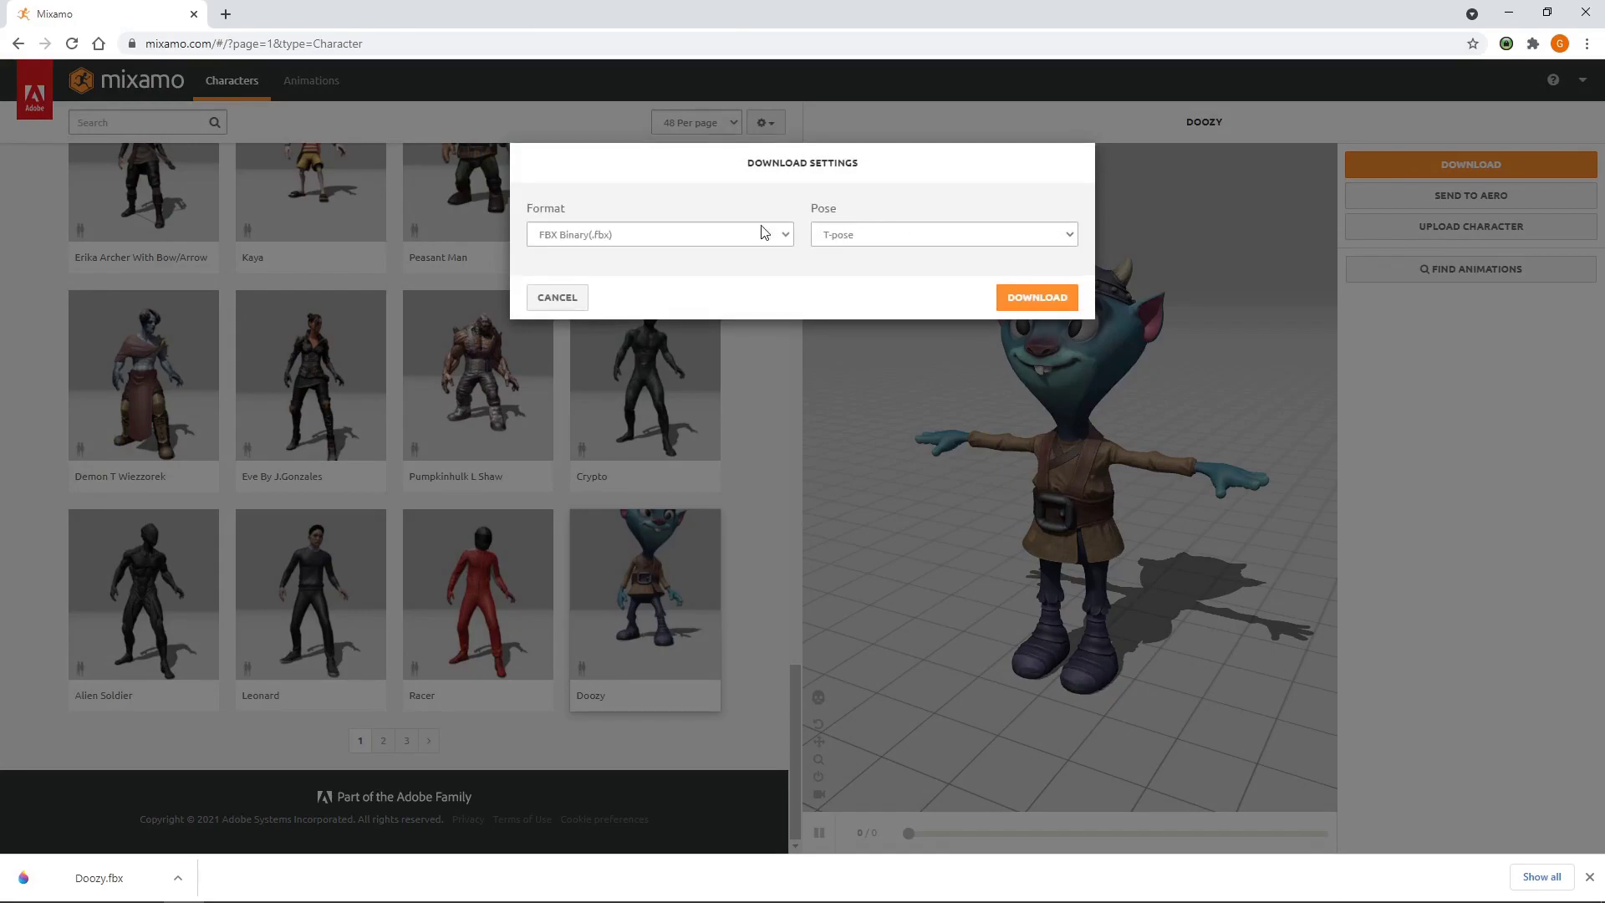
{"action": "left_click", "coordinate": [757, 233]}
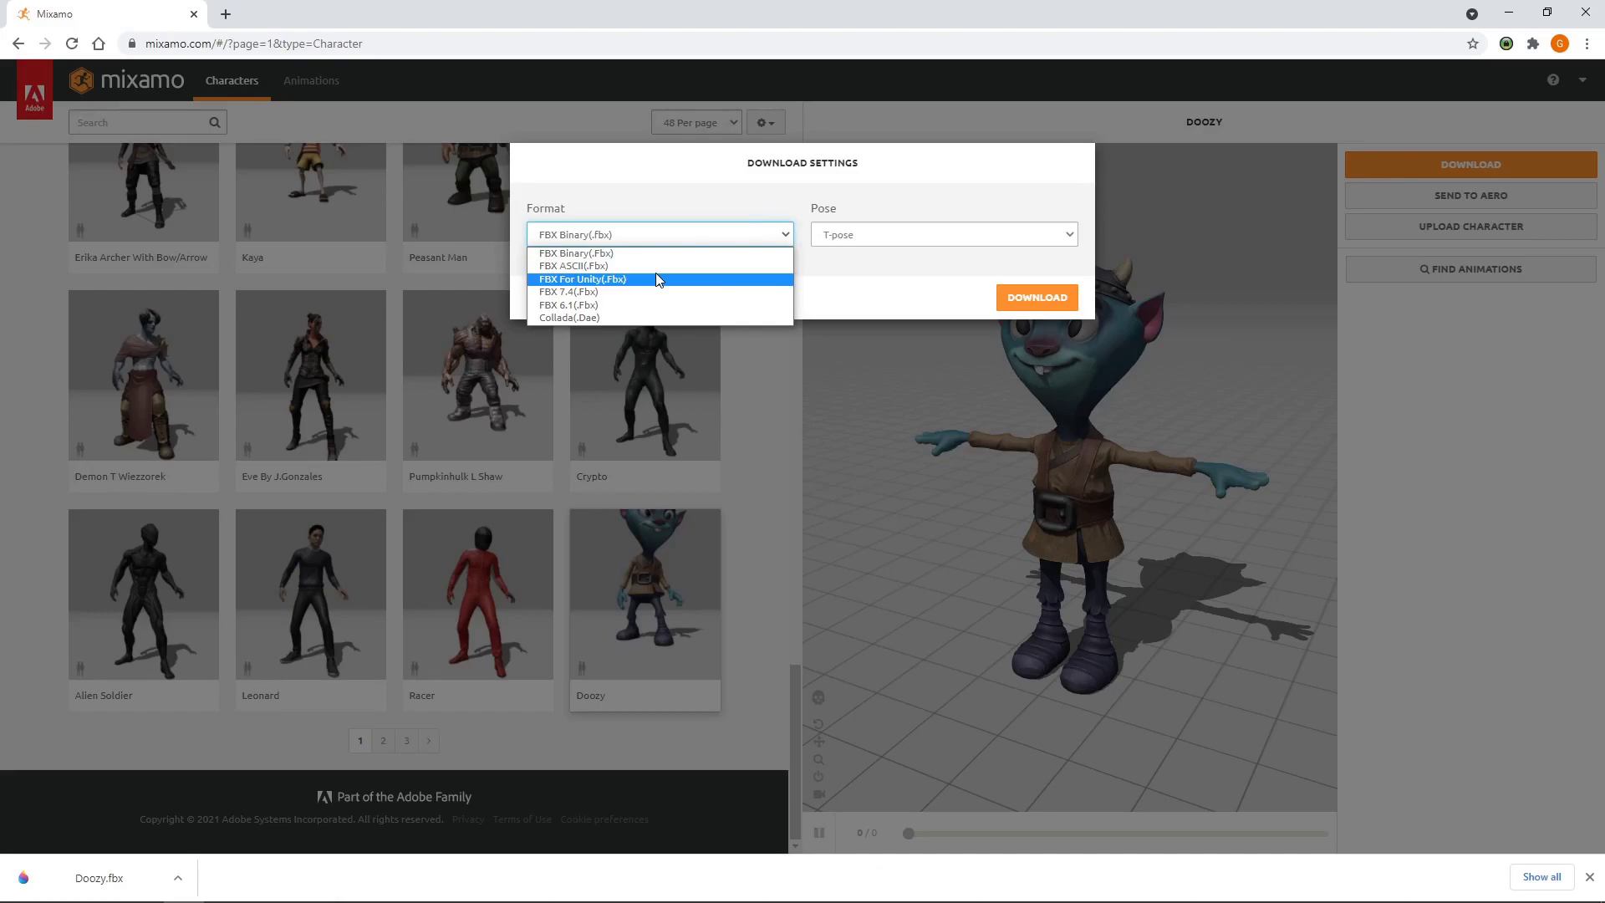
{"action": "left_click", "coordinate": [657, 279]}
{"action": "left_click", "coordinate": [1061, 303]}
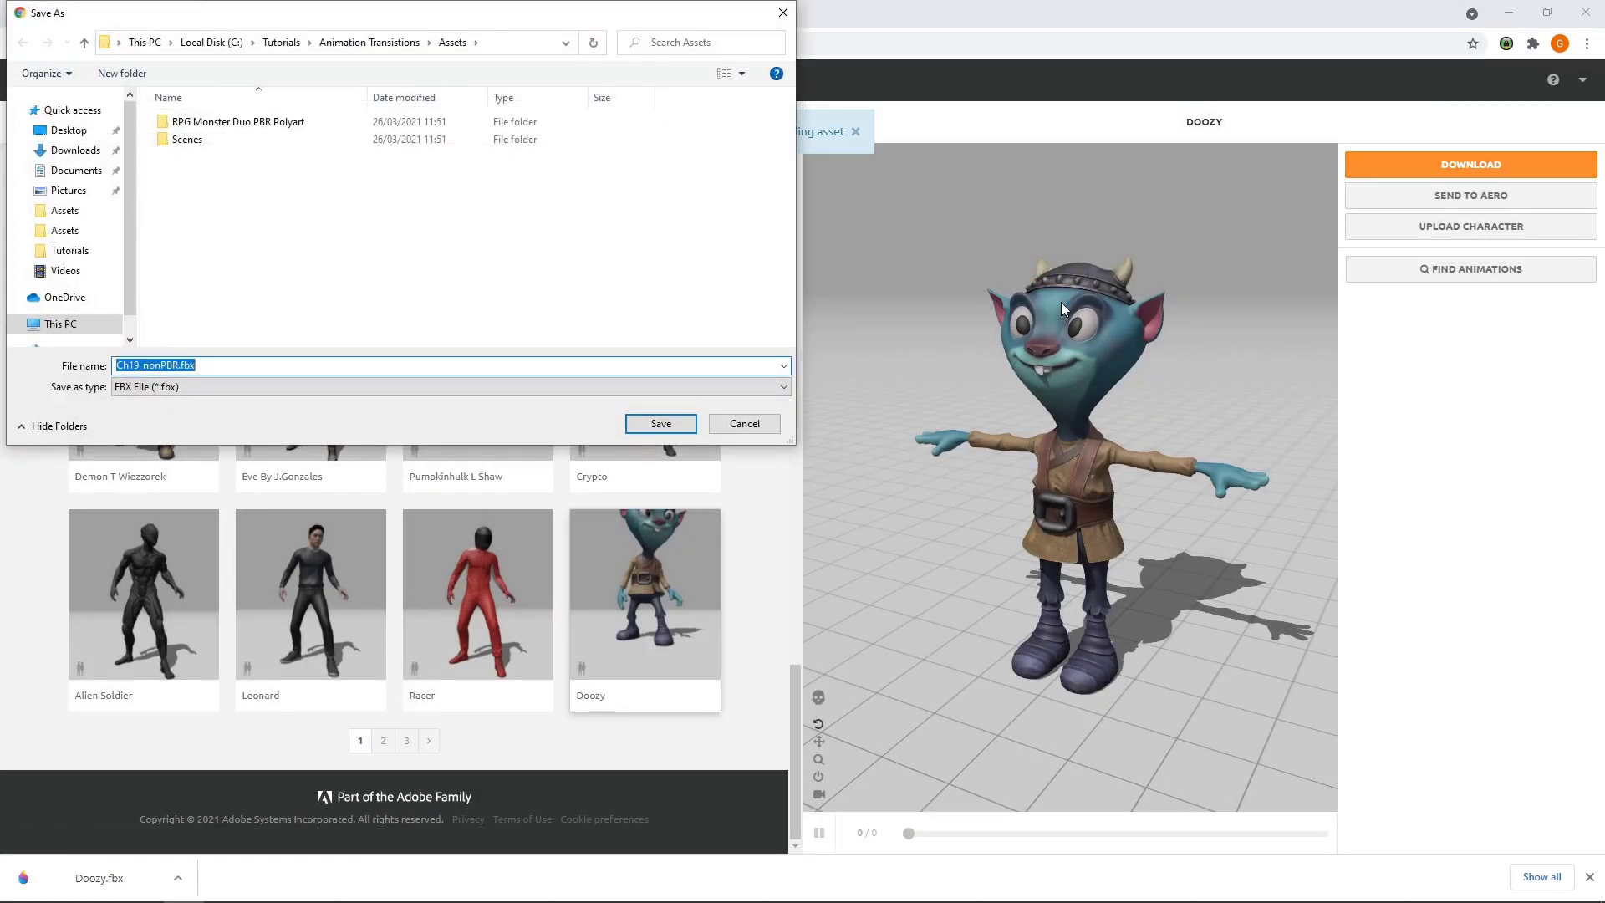
{"action": "type", "text": "Doozy"}
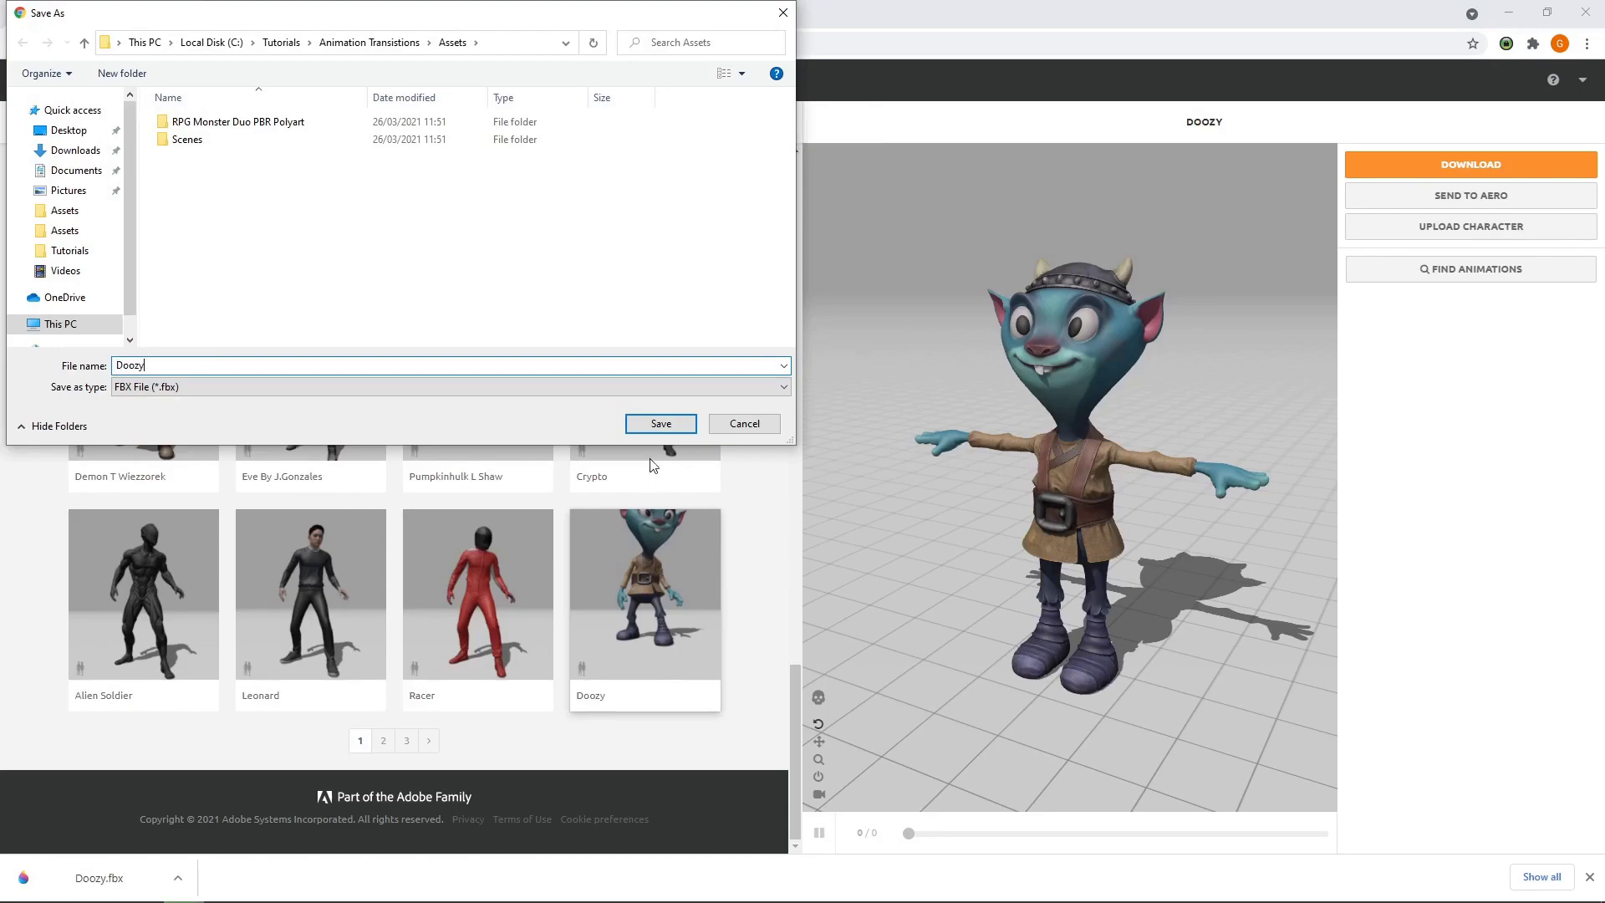
{"action": "left_click", "coordinate": [646, 419]}
{"action": "key", "text": "alt+Tab"}
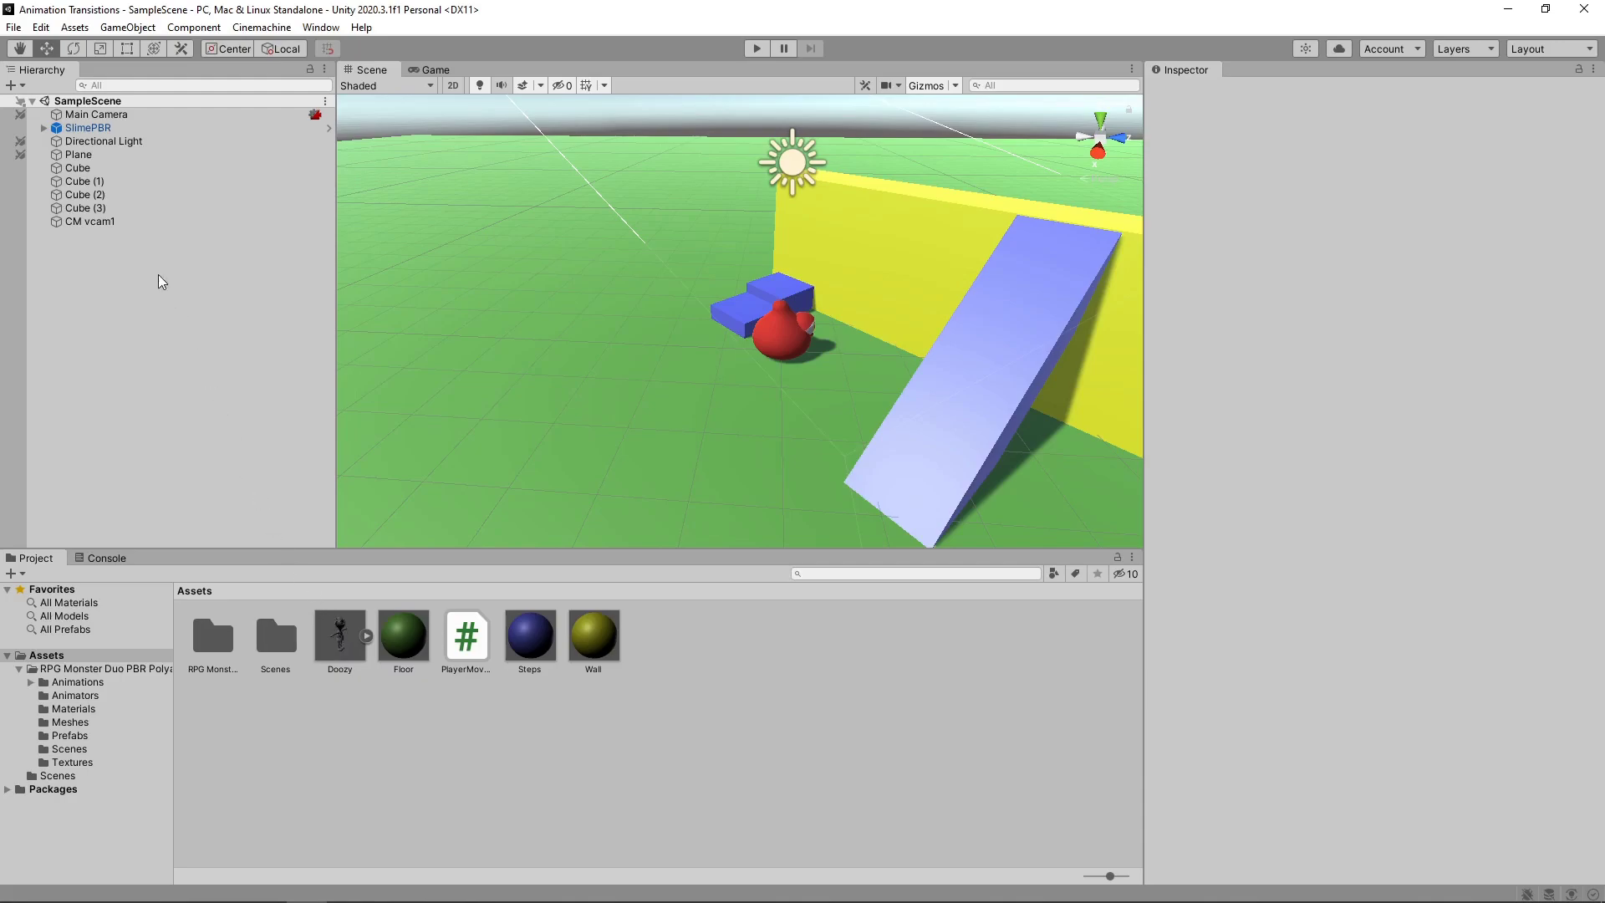
- Delete SlimePBR from the Hierarchy and drag the Doozy asset into the scene
{"action": "left_click", "coordinate": [112, 133]}
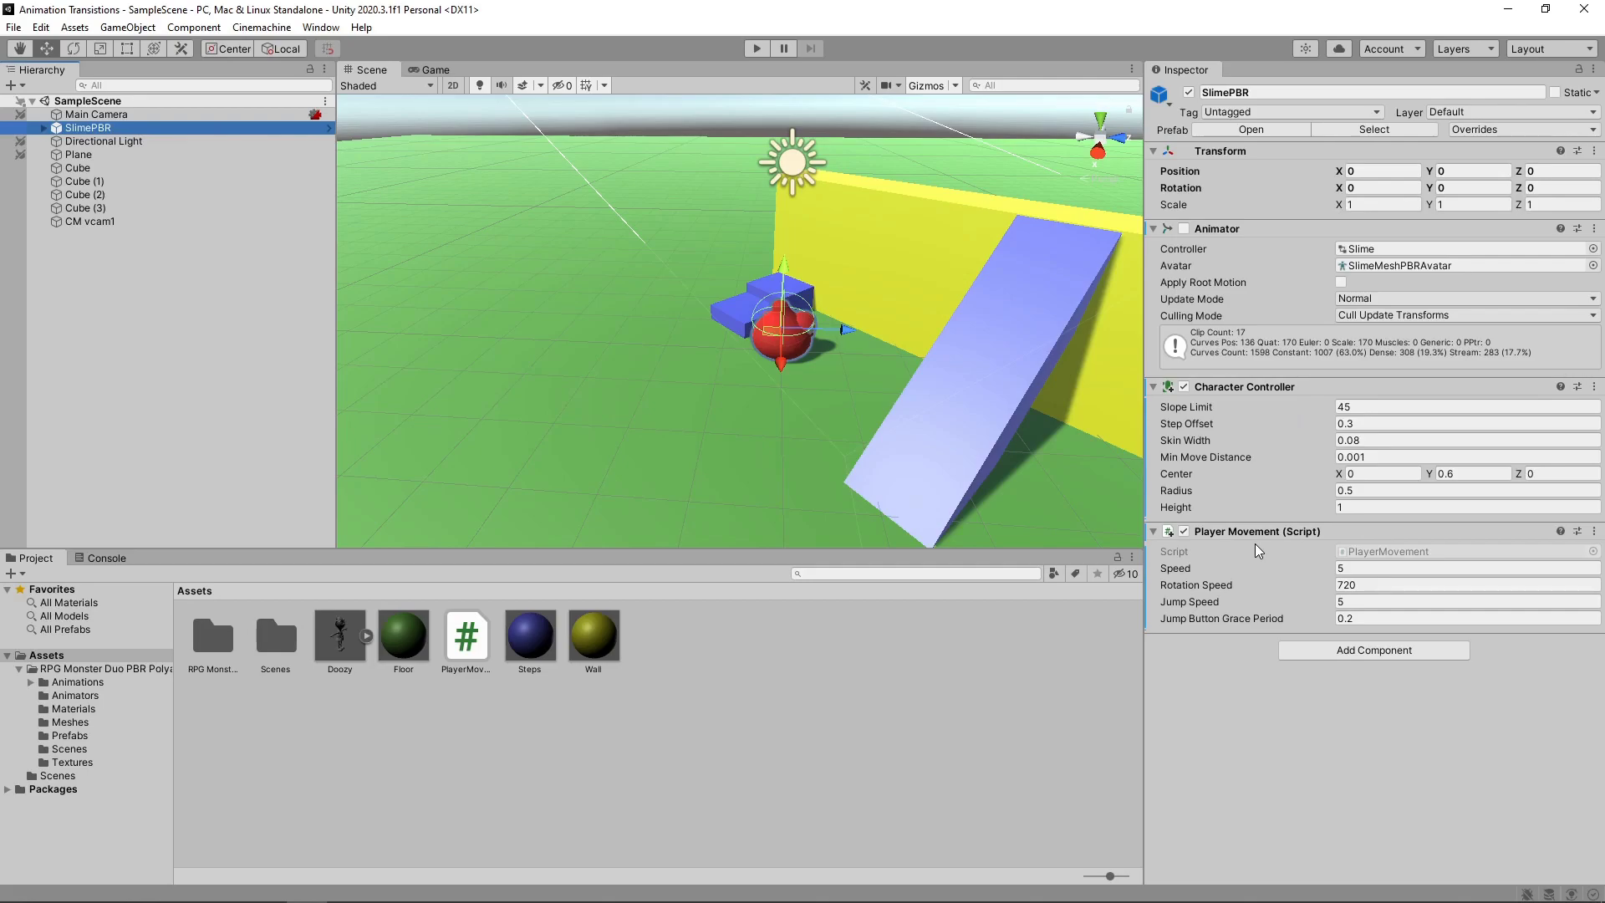
{"action": "key", "text": "Delete"}
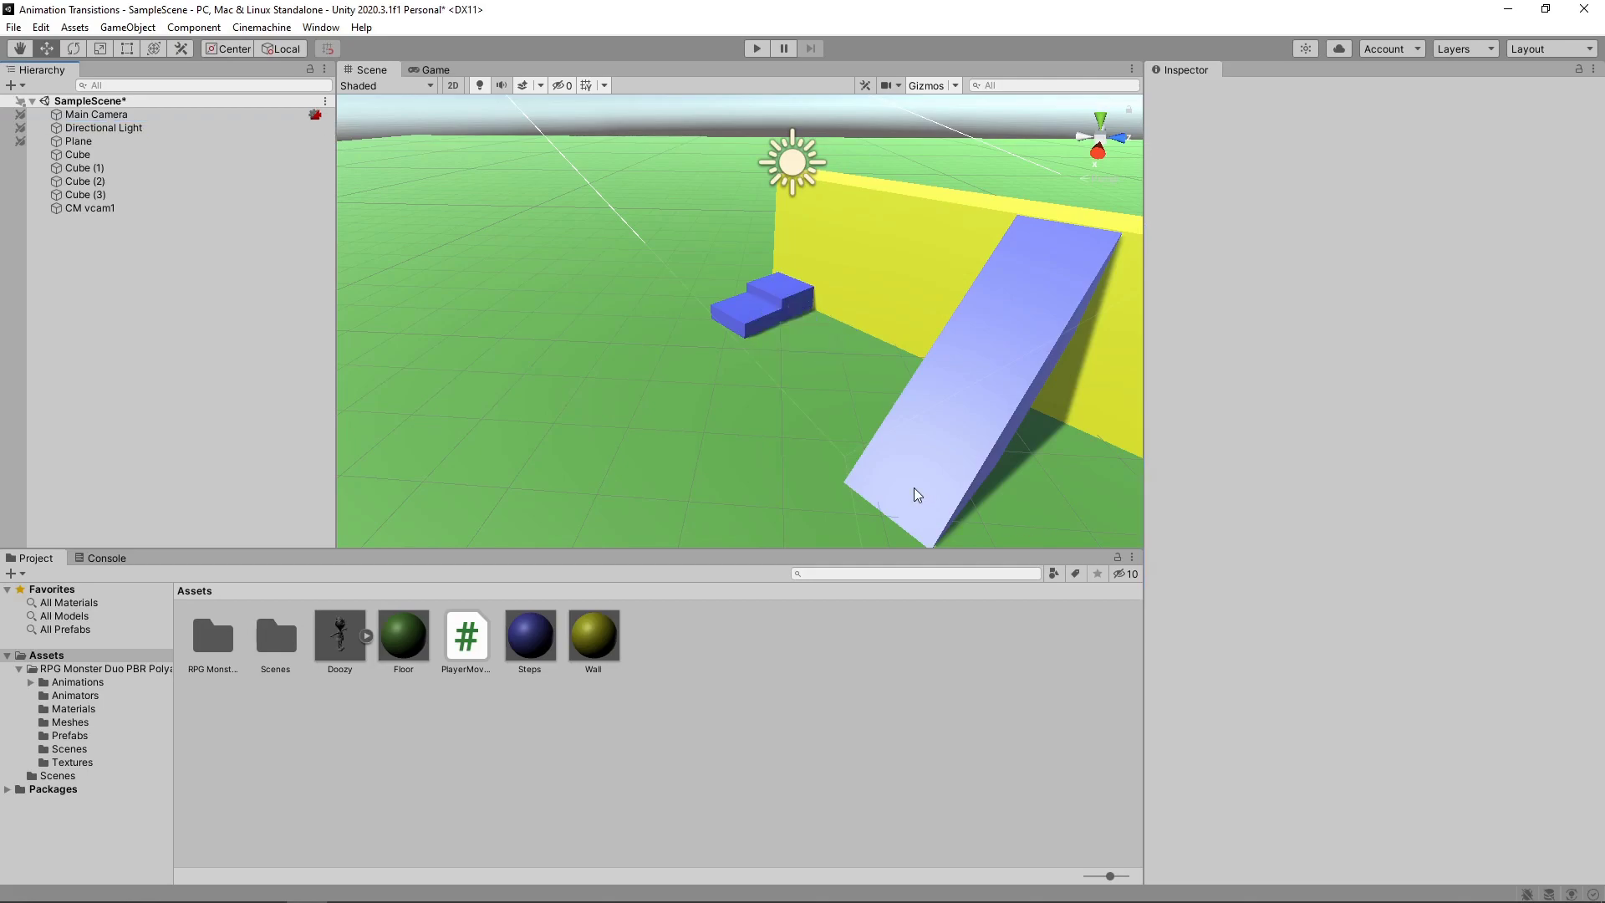
{"action": "left_click_drag", "start_coordinate": [339, 636], "coordinate": [150, 351]}
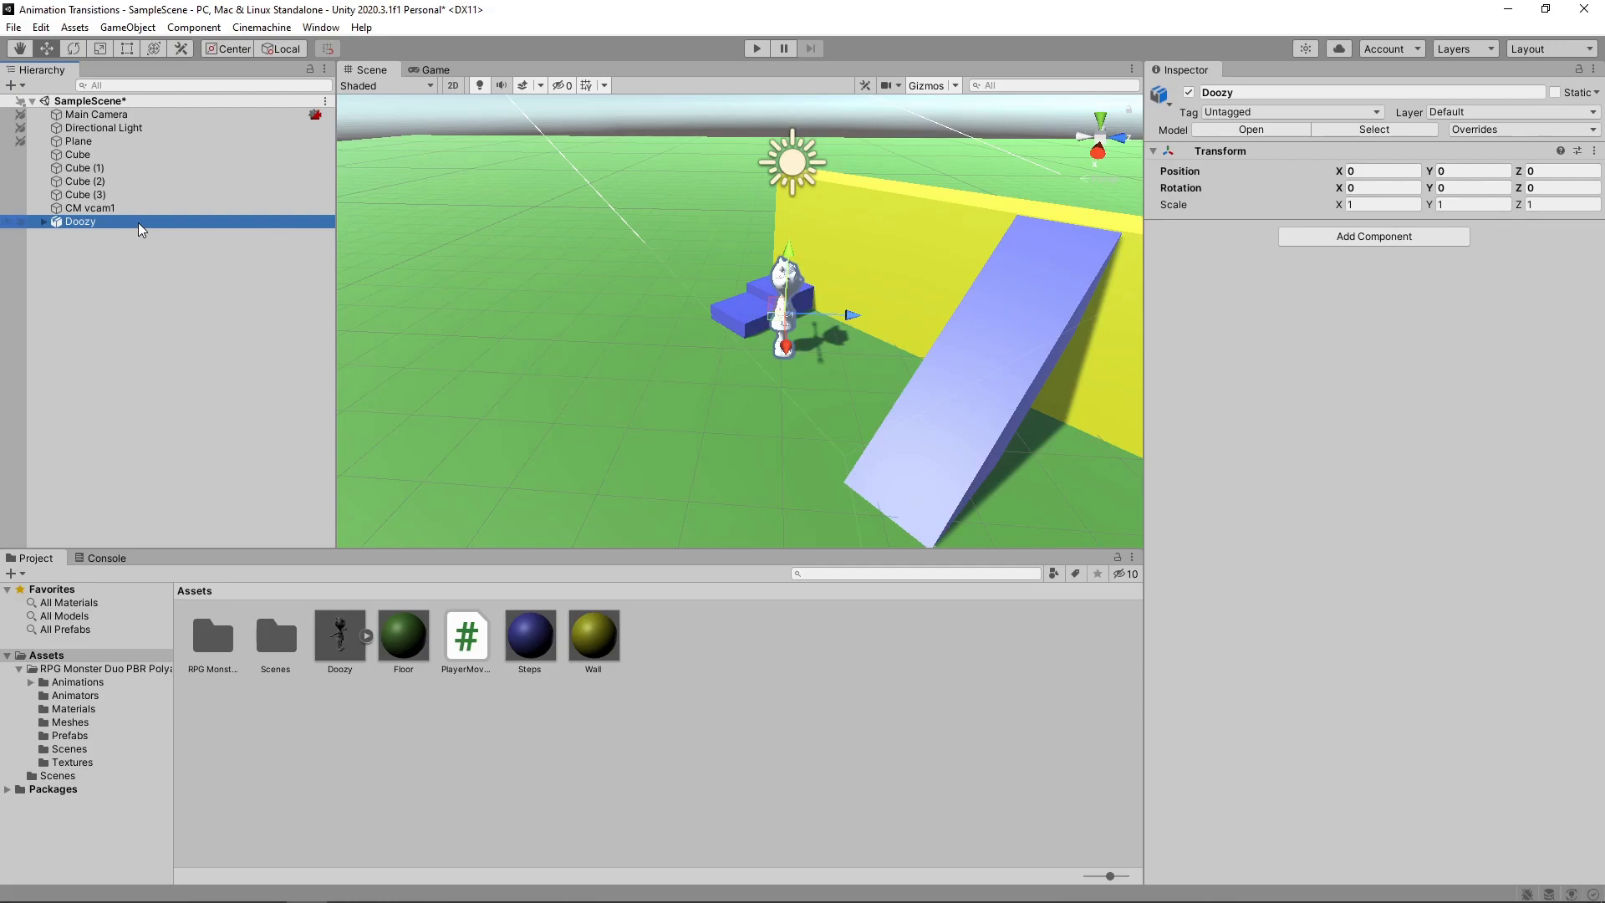
- Extract Doozy's textures into Assets, fix the body texture as a normal map, and select Doozy
{"action": "left_click", "coordinate": [332, 617]}
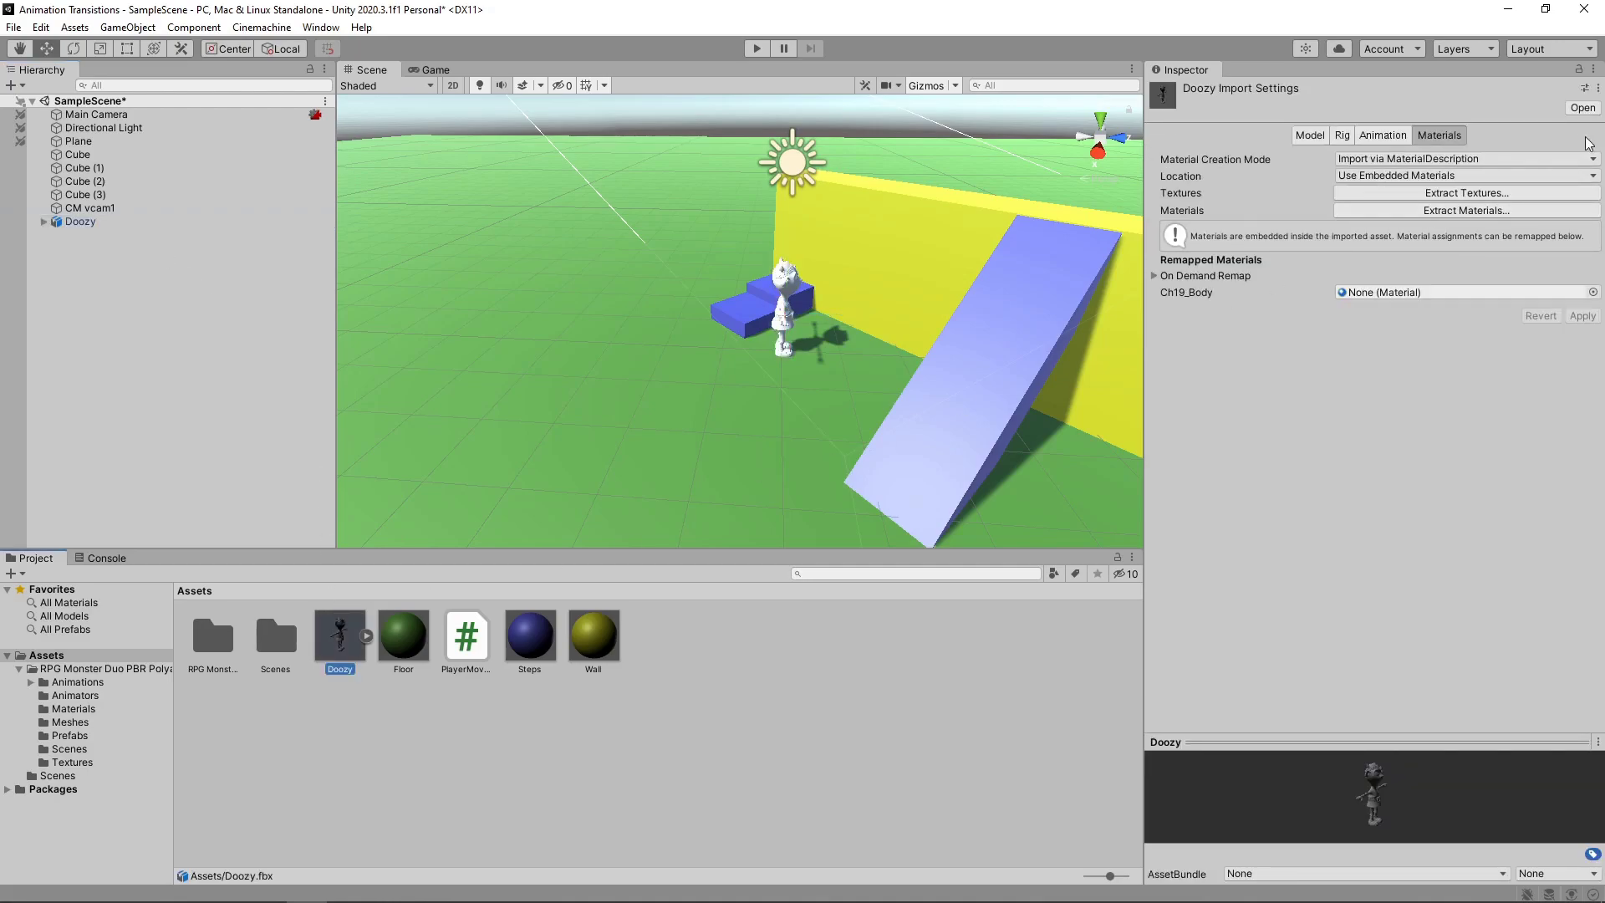
{"action": "left_click", "coordinate": [1485, 194]}
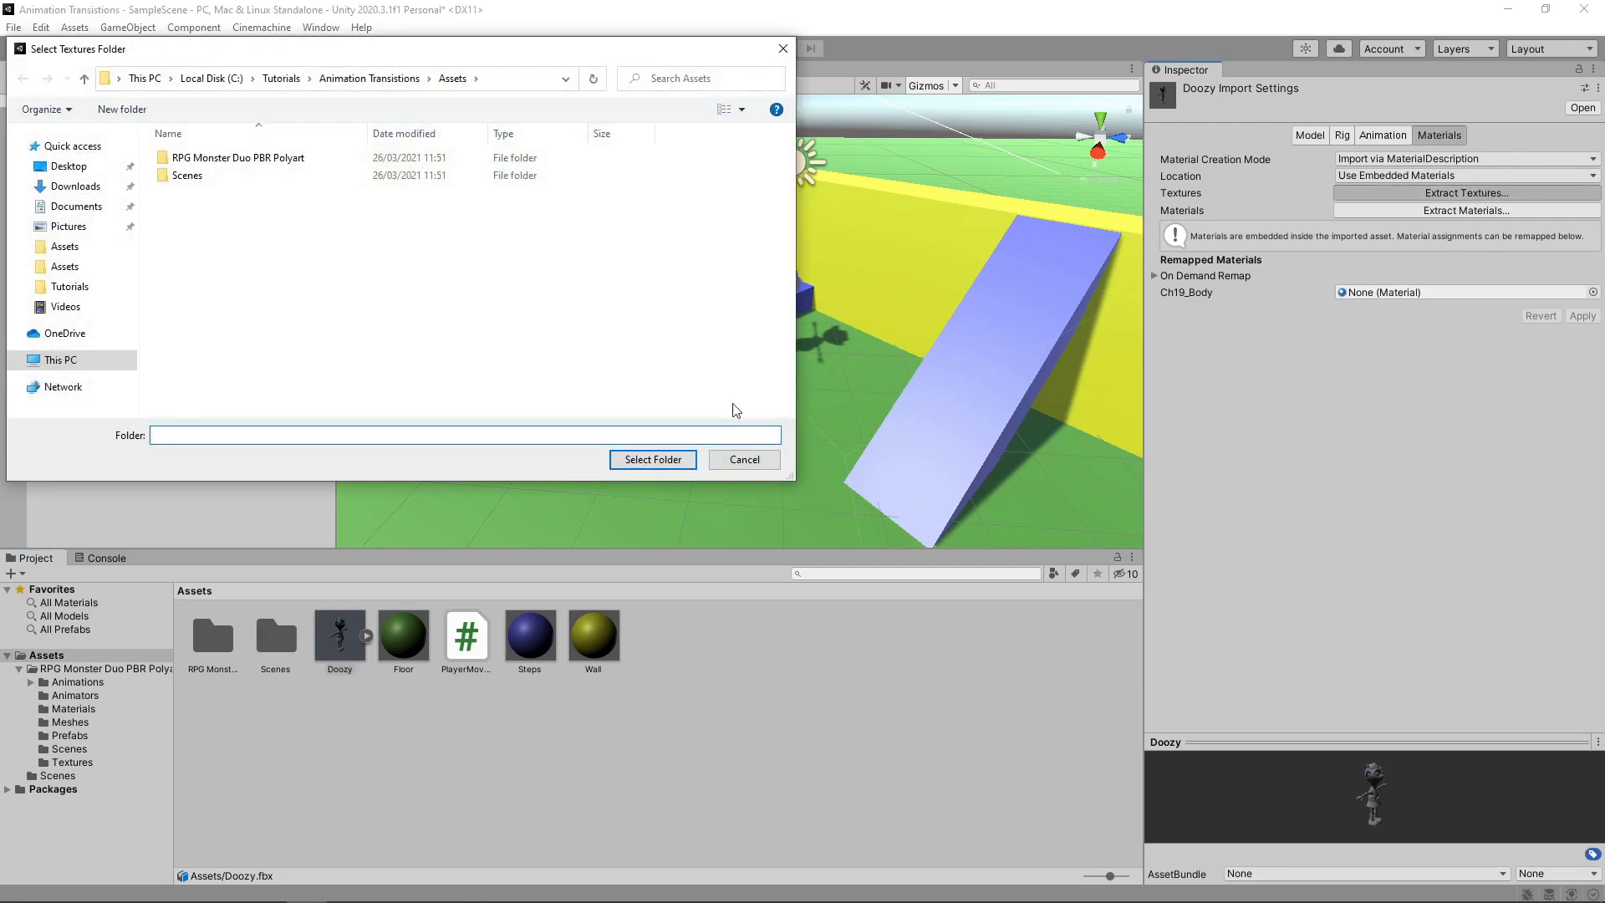
{"action": "left_click", "coordinate": [652, 459]}
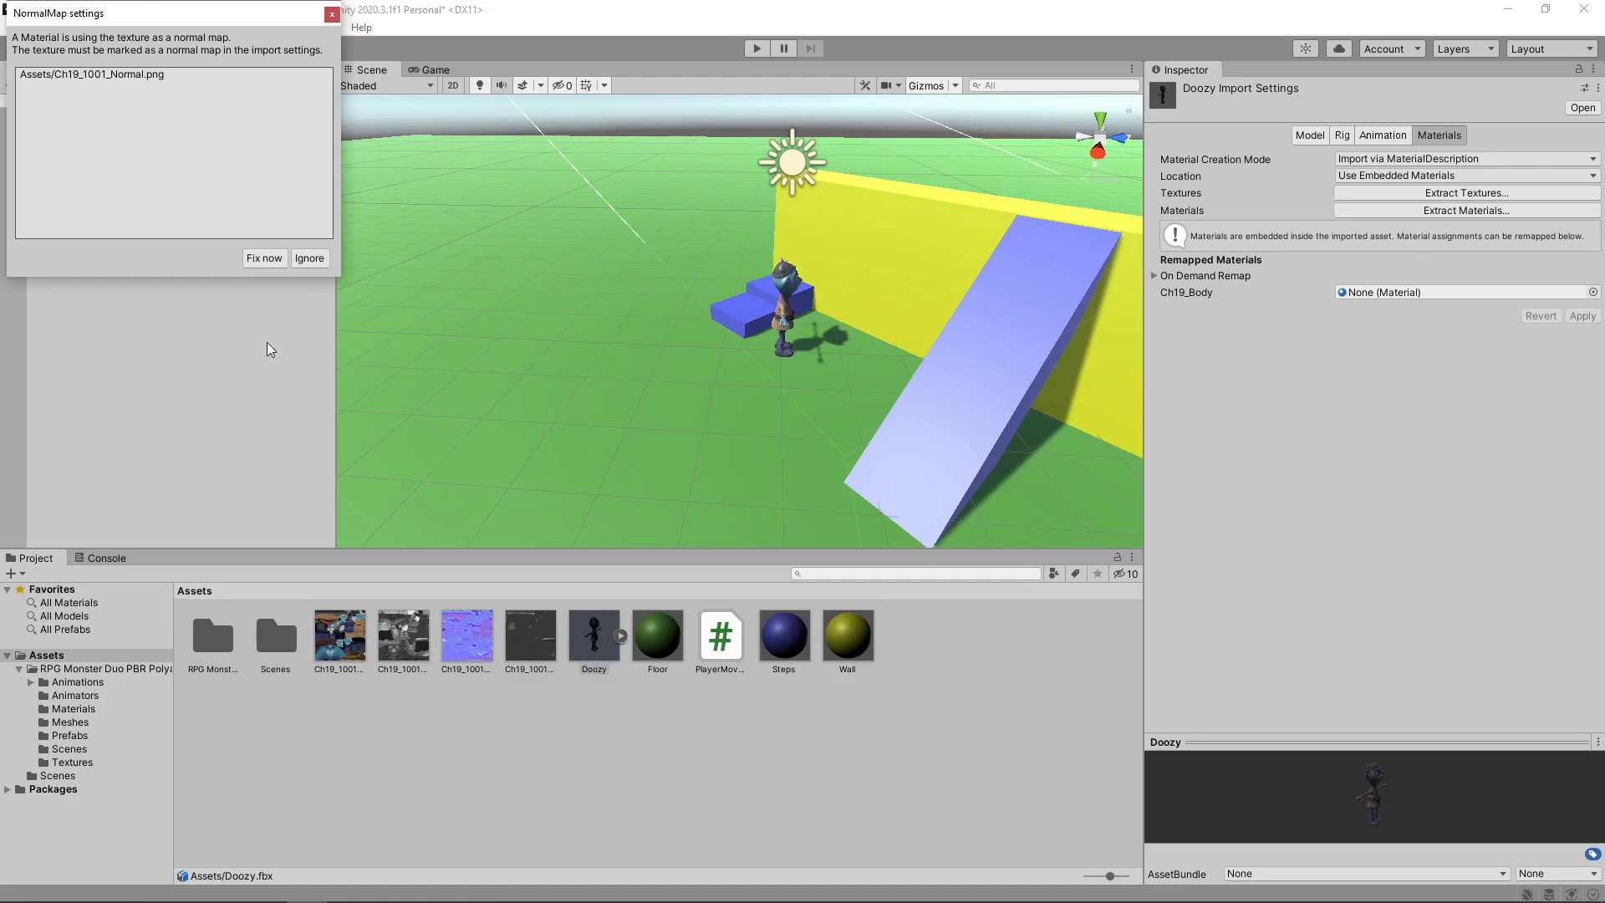
{"action": "left_click", "coordinate": [256, 258]}
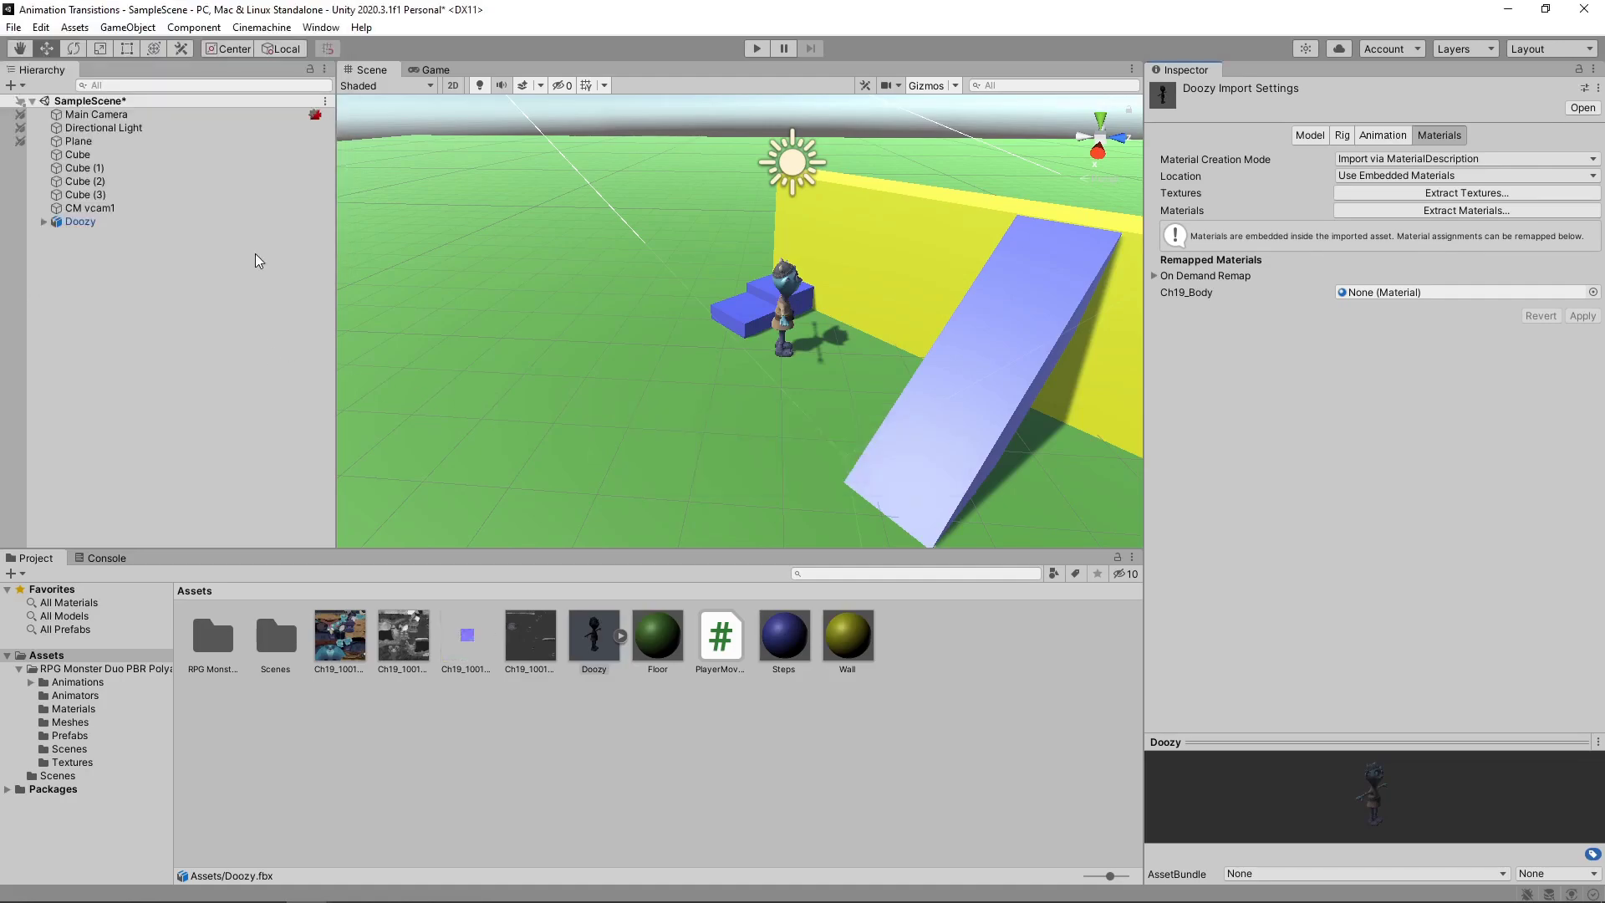
{"action": "left_click", "coordinate": [90, 222]}
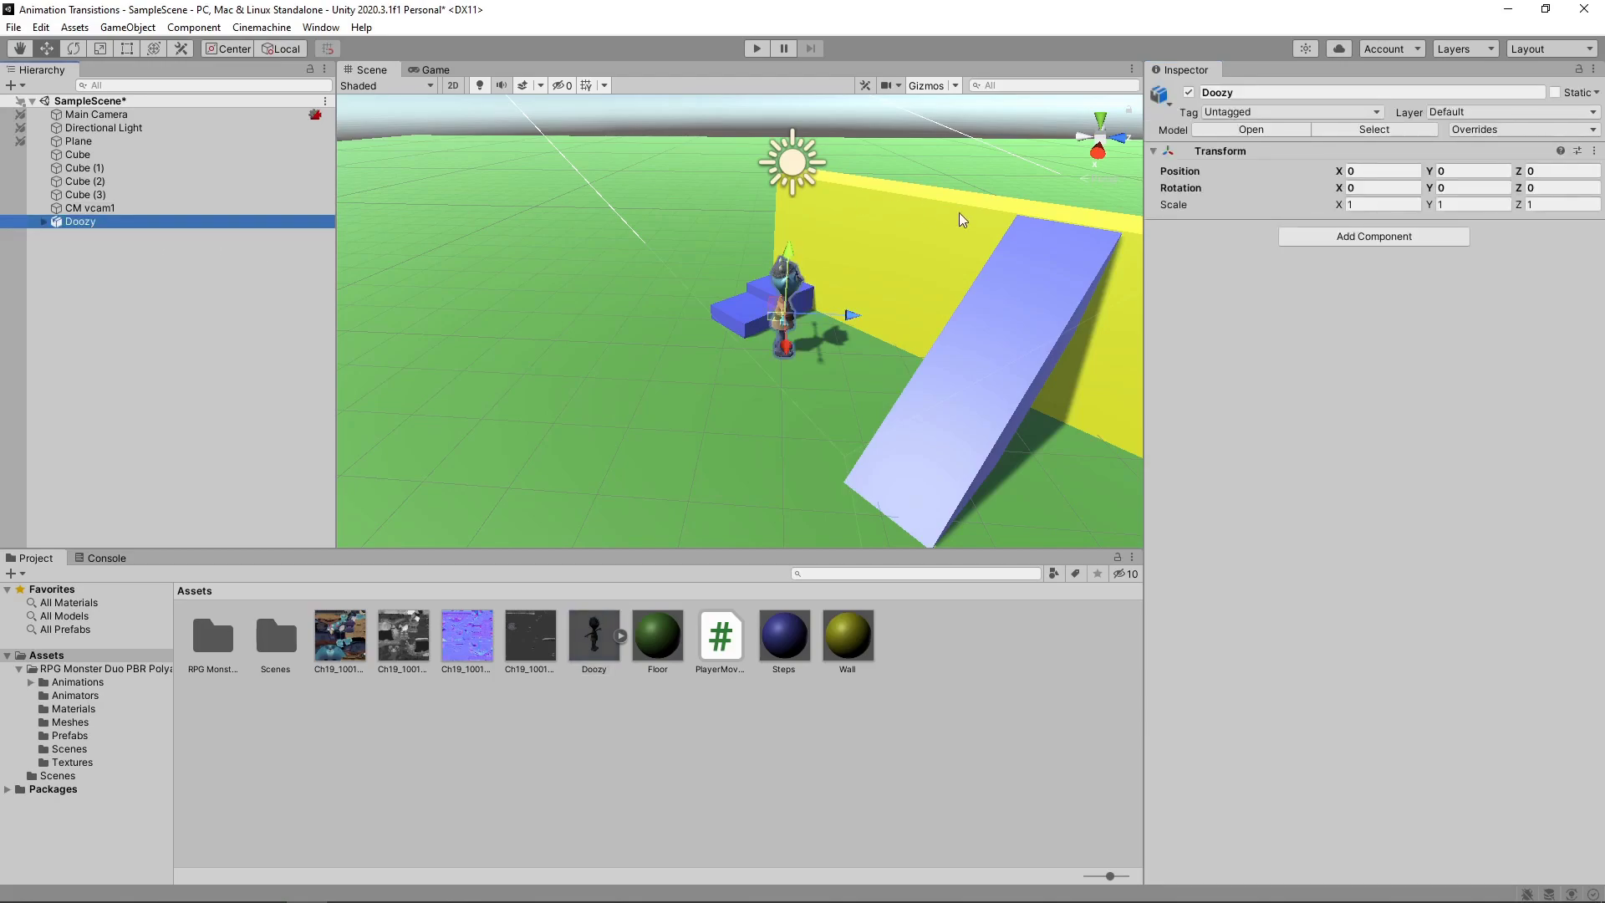
- Add the Player Movement script to Doozy with Speed 5 and Rotation Speed 720
{"action": "left_click", "coordinate": [1334, 238]}
{"action": "type", "text": "play"}
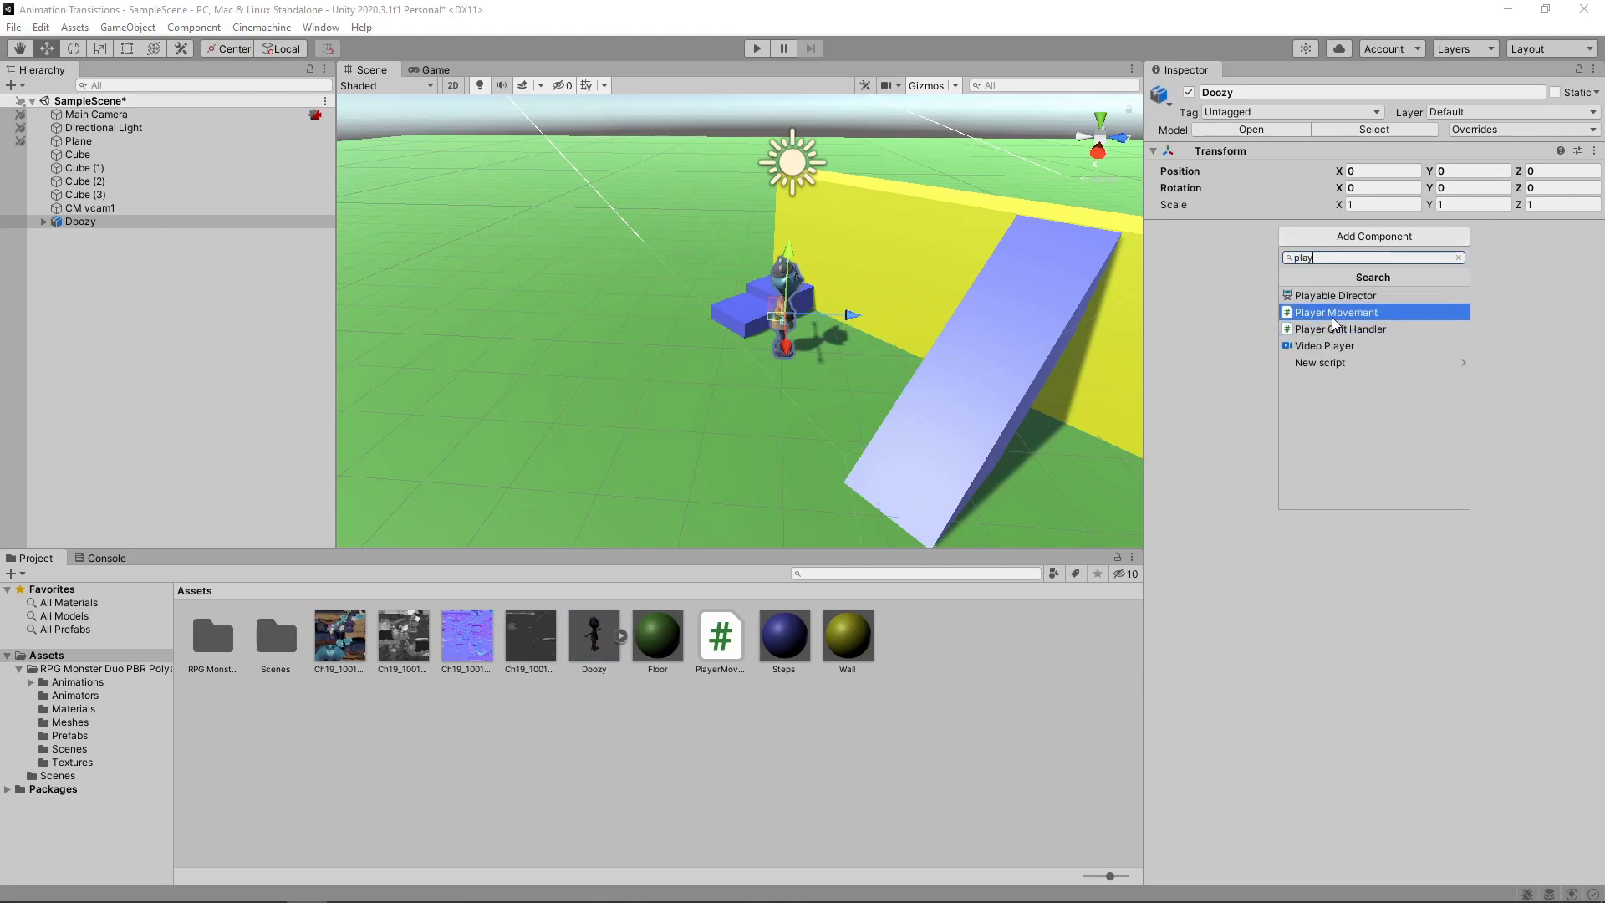
{"action": "left_click", "coordinate": [1335, 322]}
{"action": "left_click", "coordinate": [1355, 265]}
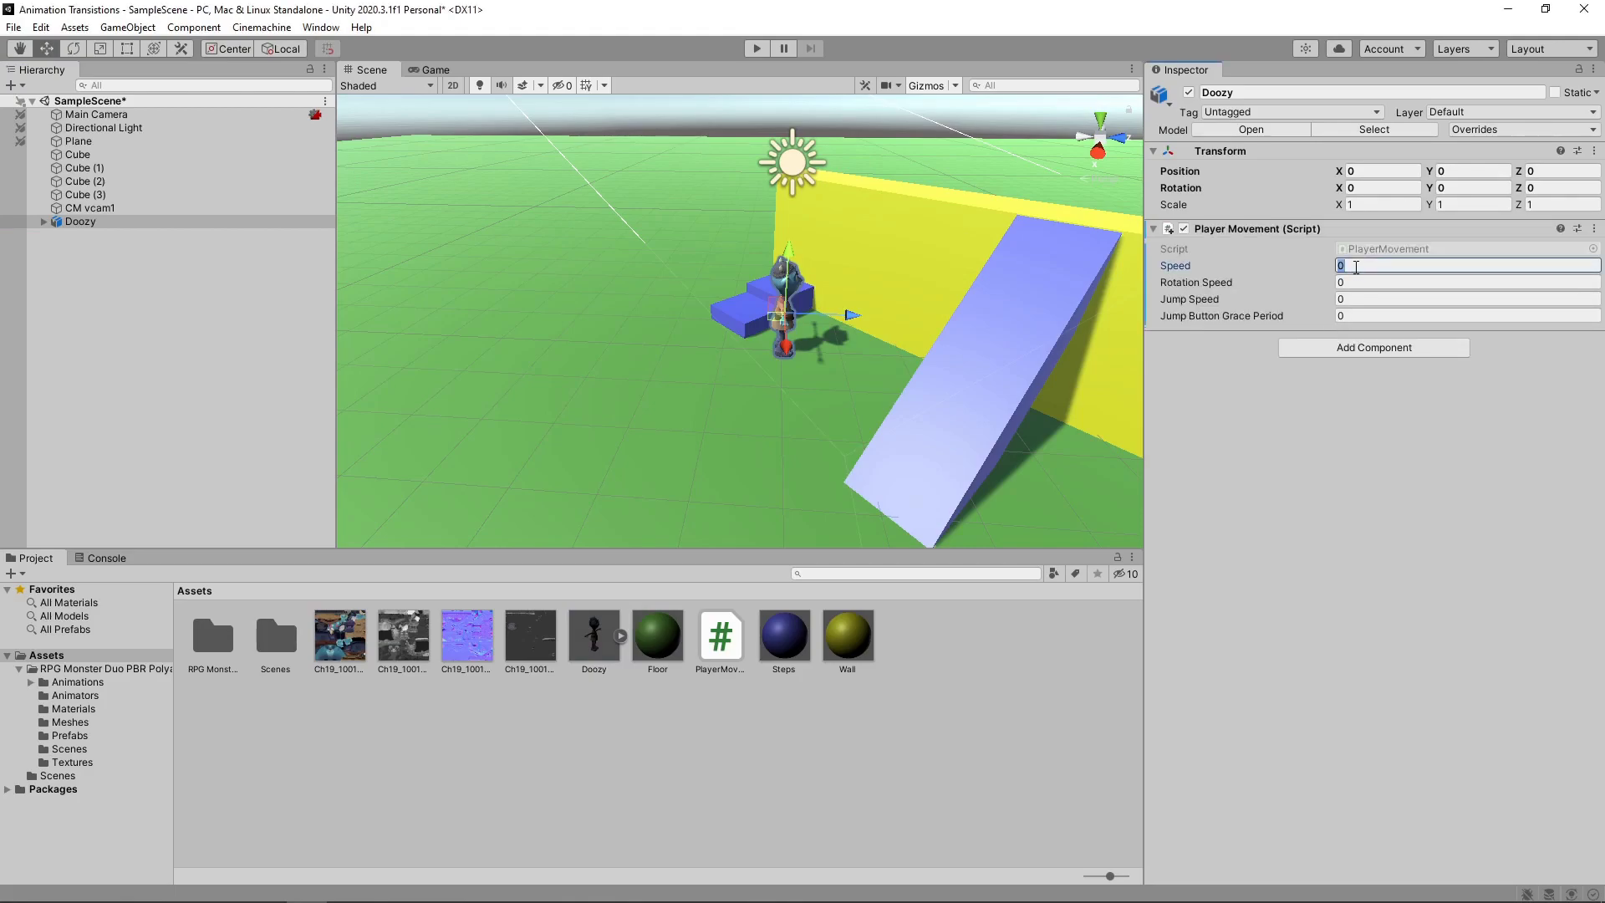
{"action": "type", "text": "5"}
{"action": "left_click", "coordinate": [1352, 282]}
{"action": "type", "text": "72"}
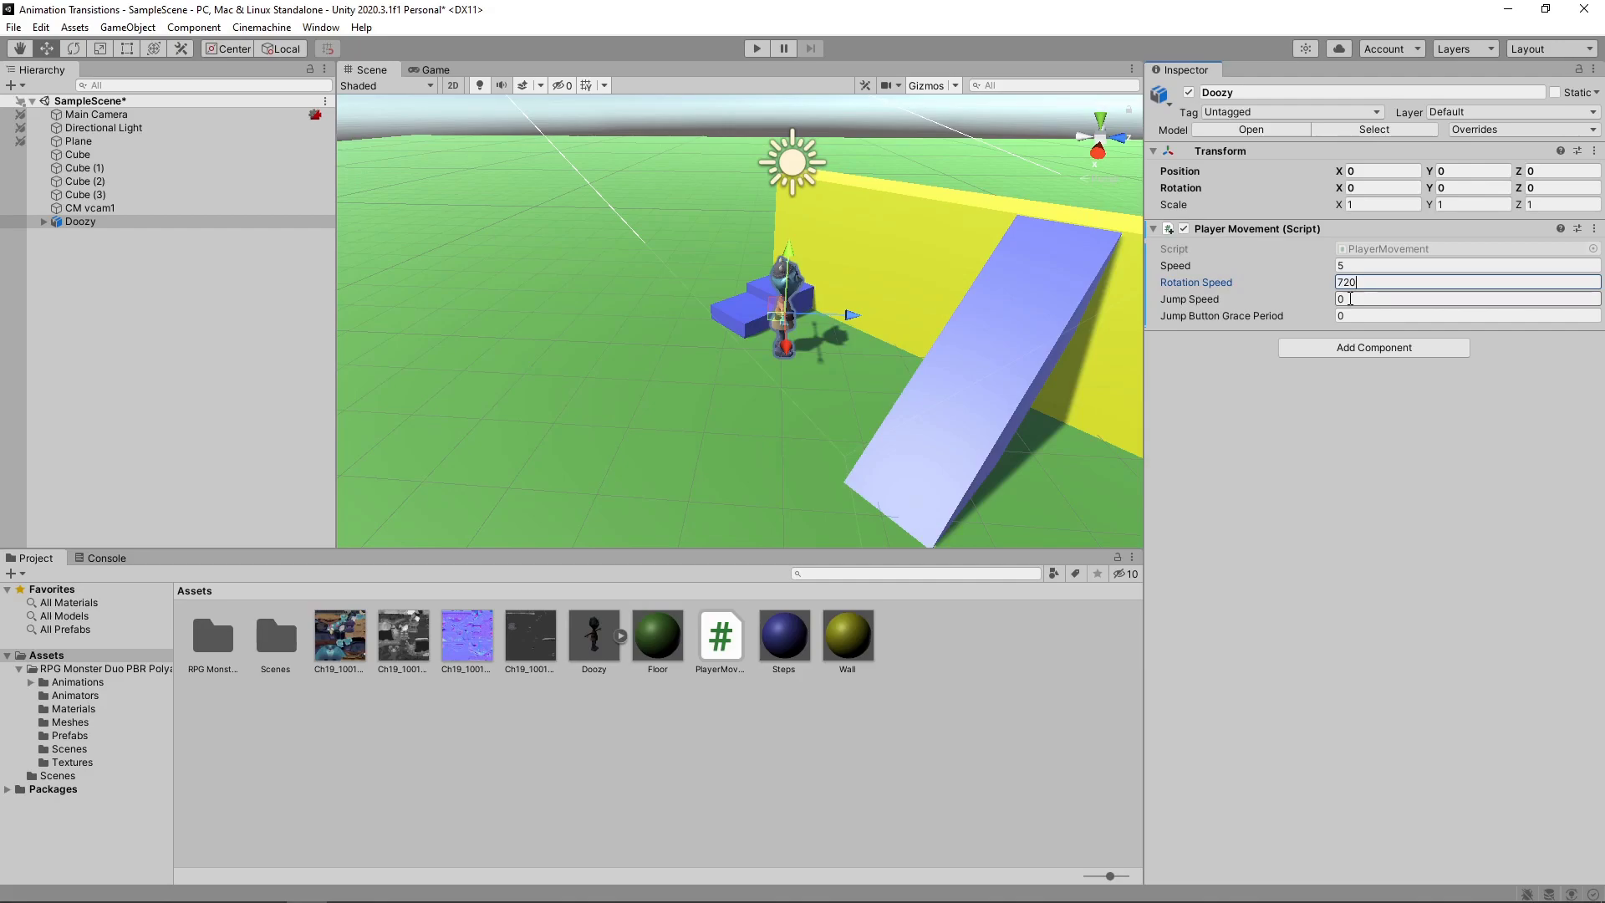
- Add a Character Controller to Doozy with Center Y 0.9 and Height 1.7
{"action": "left_click", "coordinate": [1356, 347]}
{"action": "type", "text": "char"}
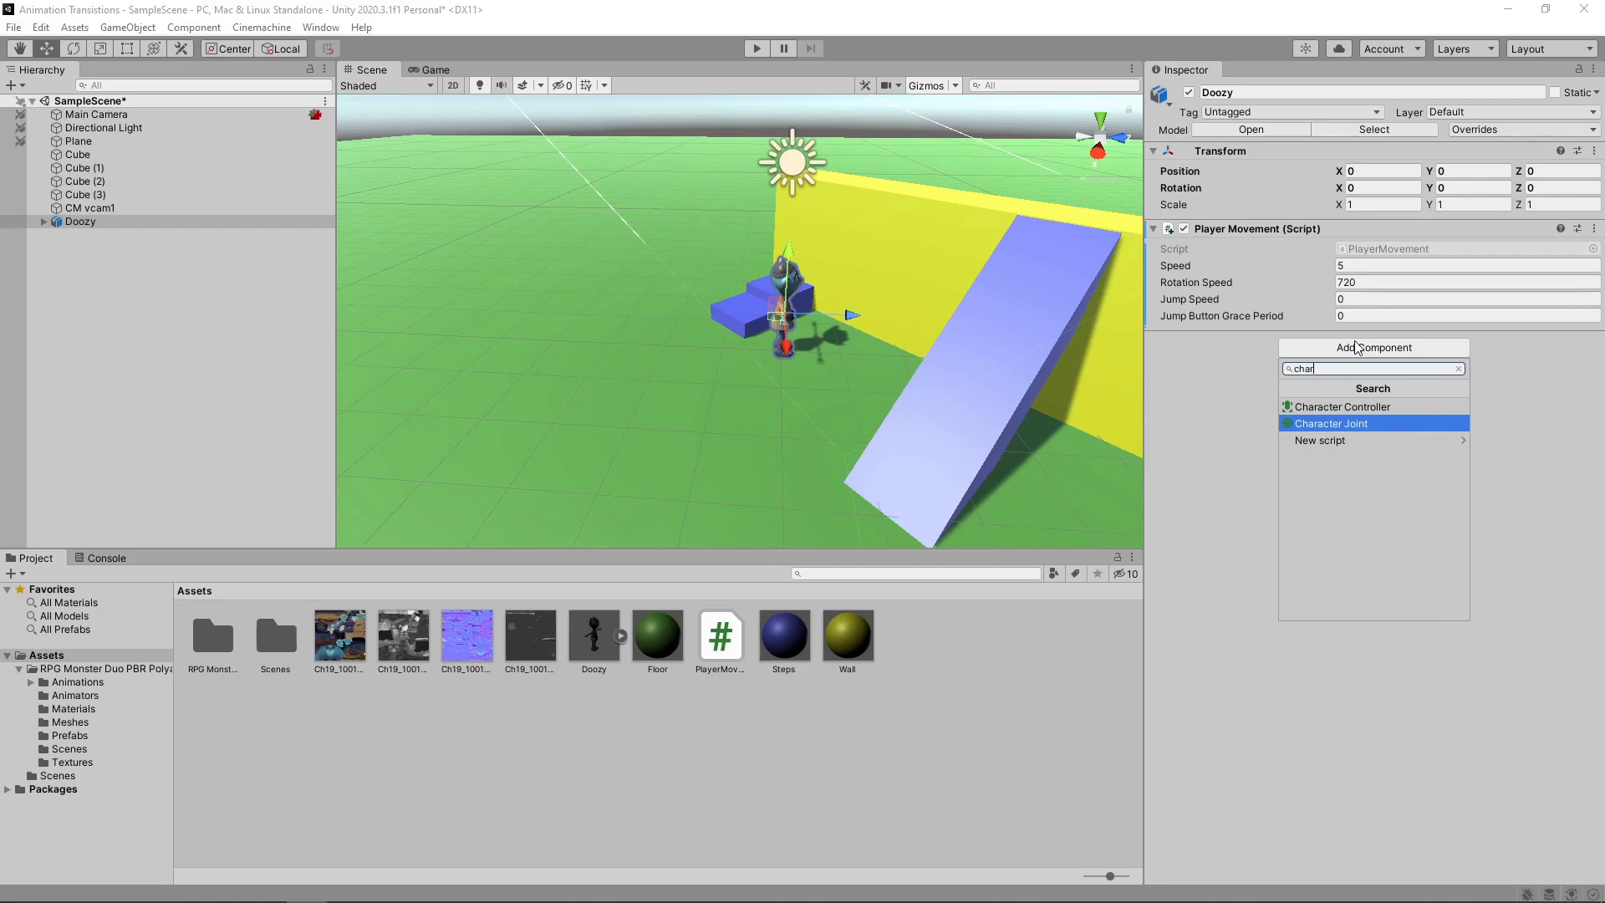
{"action": "left_click", "coordinate": [1356, 408]}
{"action": "left_click", "coordinate": [1446, 426]}
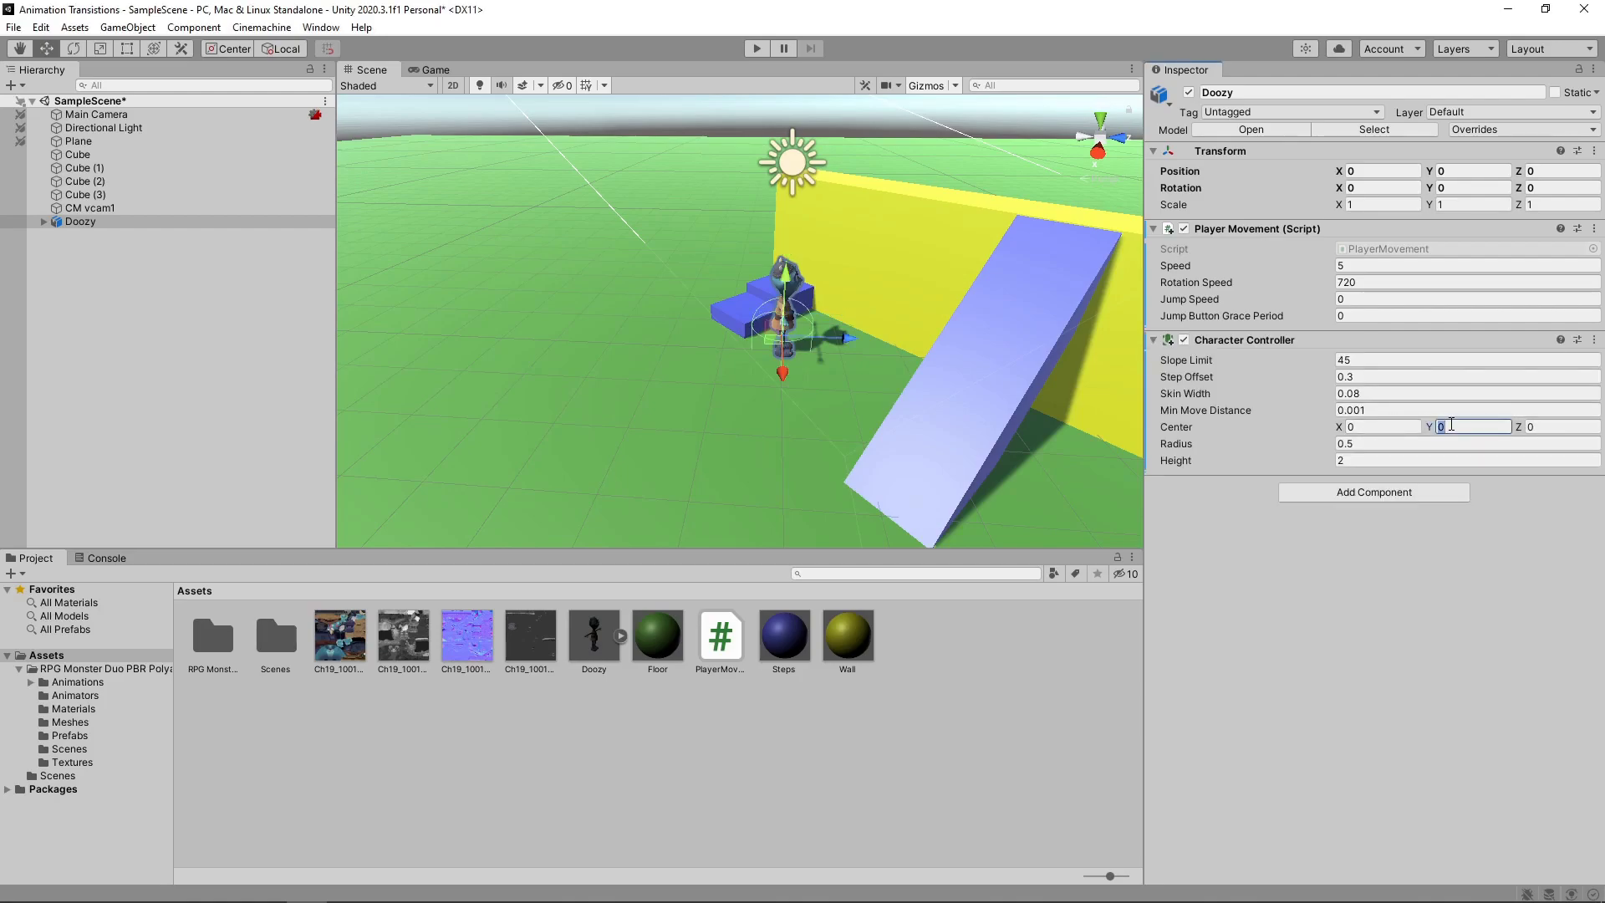
{"action": "type", "text": ".9"}
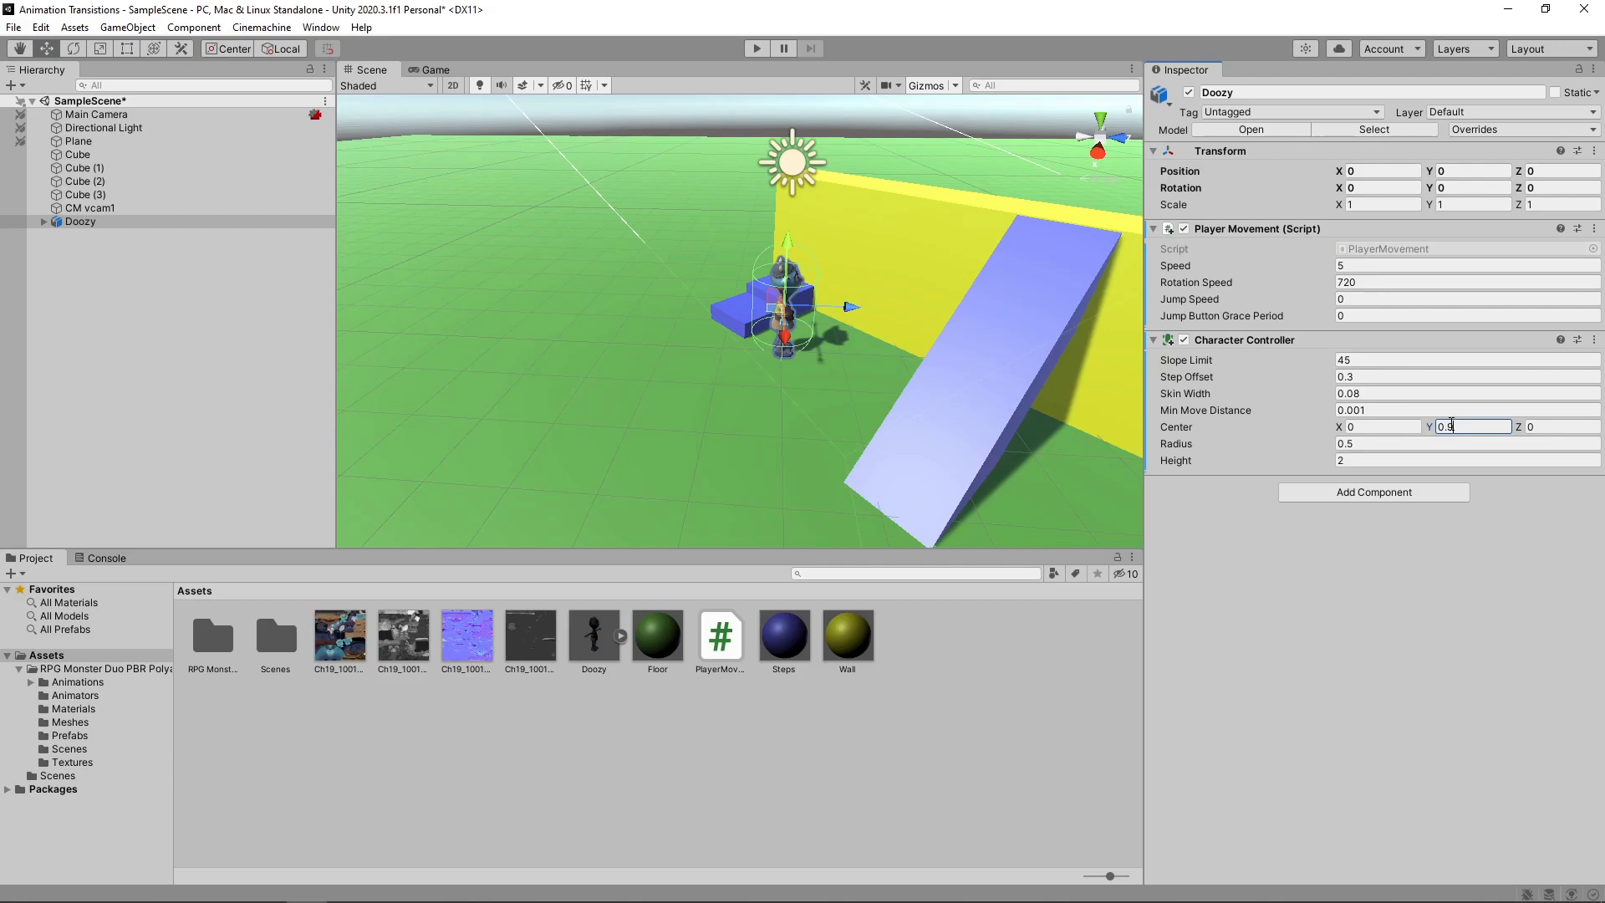
{"action": "left_click", "coordinate": [1351, 460]}
{"action": "type", "text": "1"}
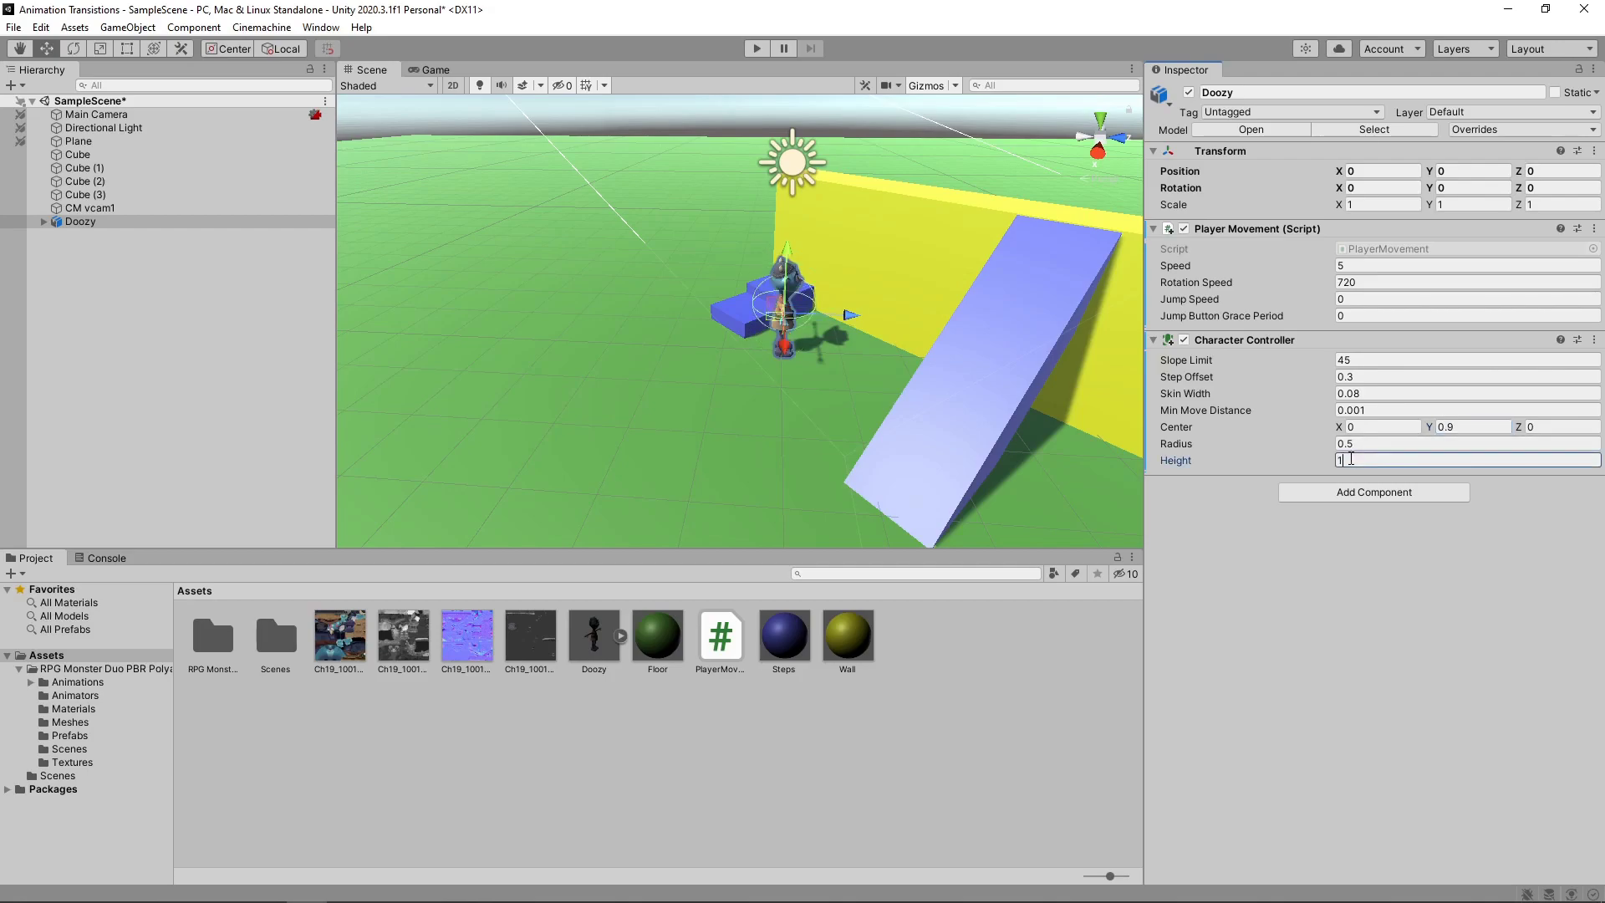
{"action": "type", "text": ".7"}
- Set CM vcam1 to follow Doozy with Rotation X 20 and Camera Distance 5, then enter Play mode
{"action": "left_click", "coordinate": [102, 205]}
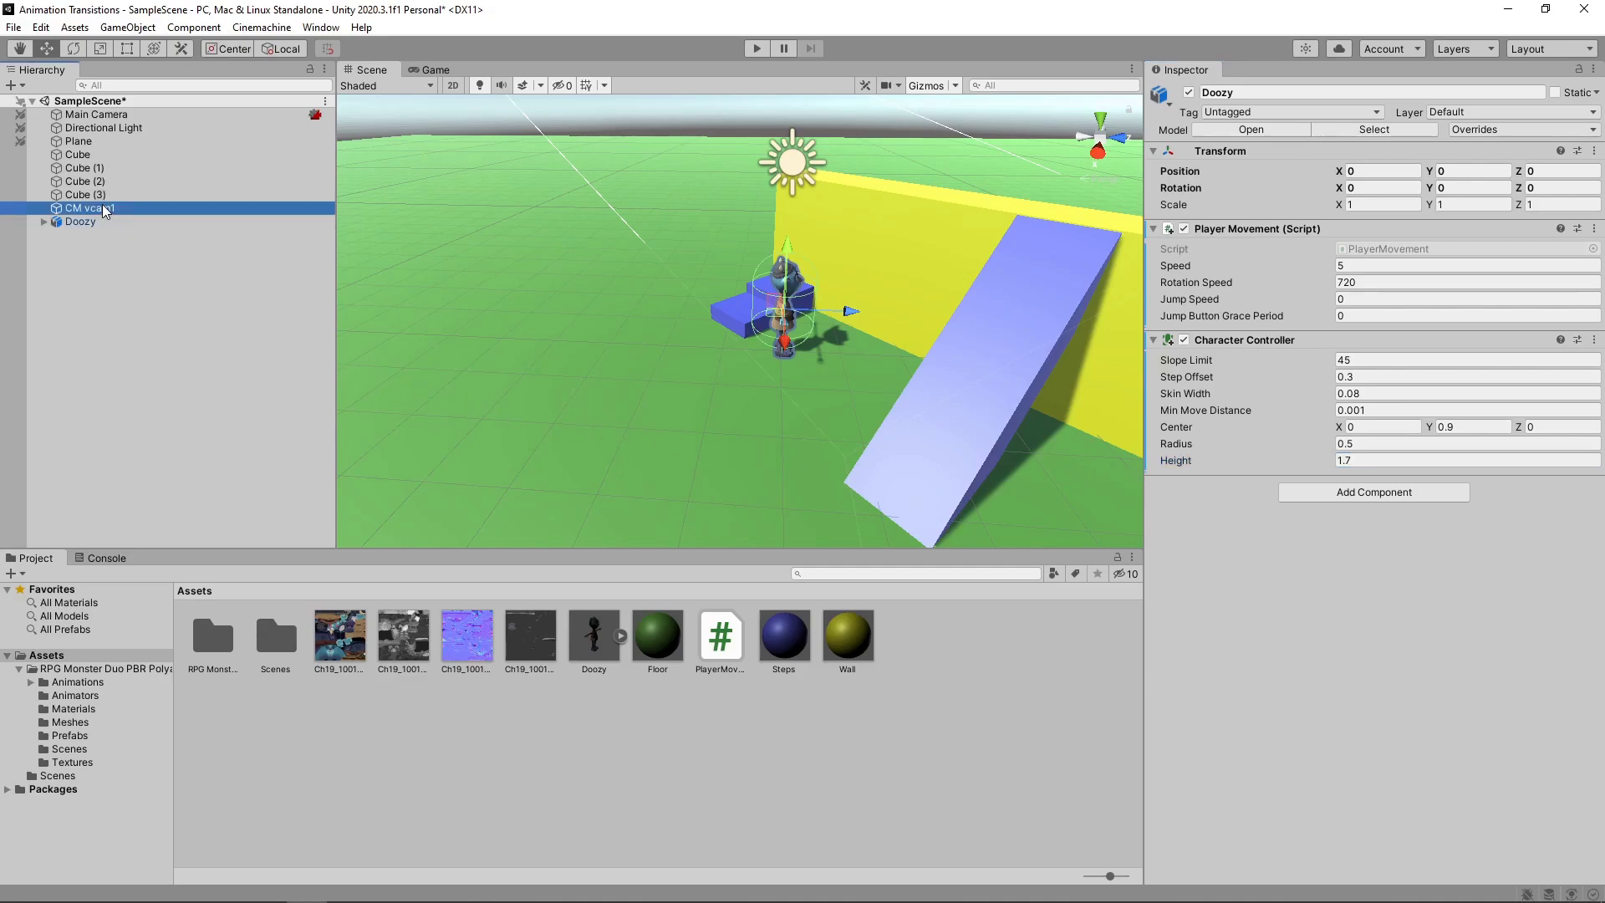
{"action": "left_click_drag", "start_coordinate": [92, 219], "coordinate": [1365, 308]}
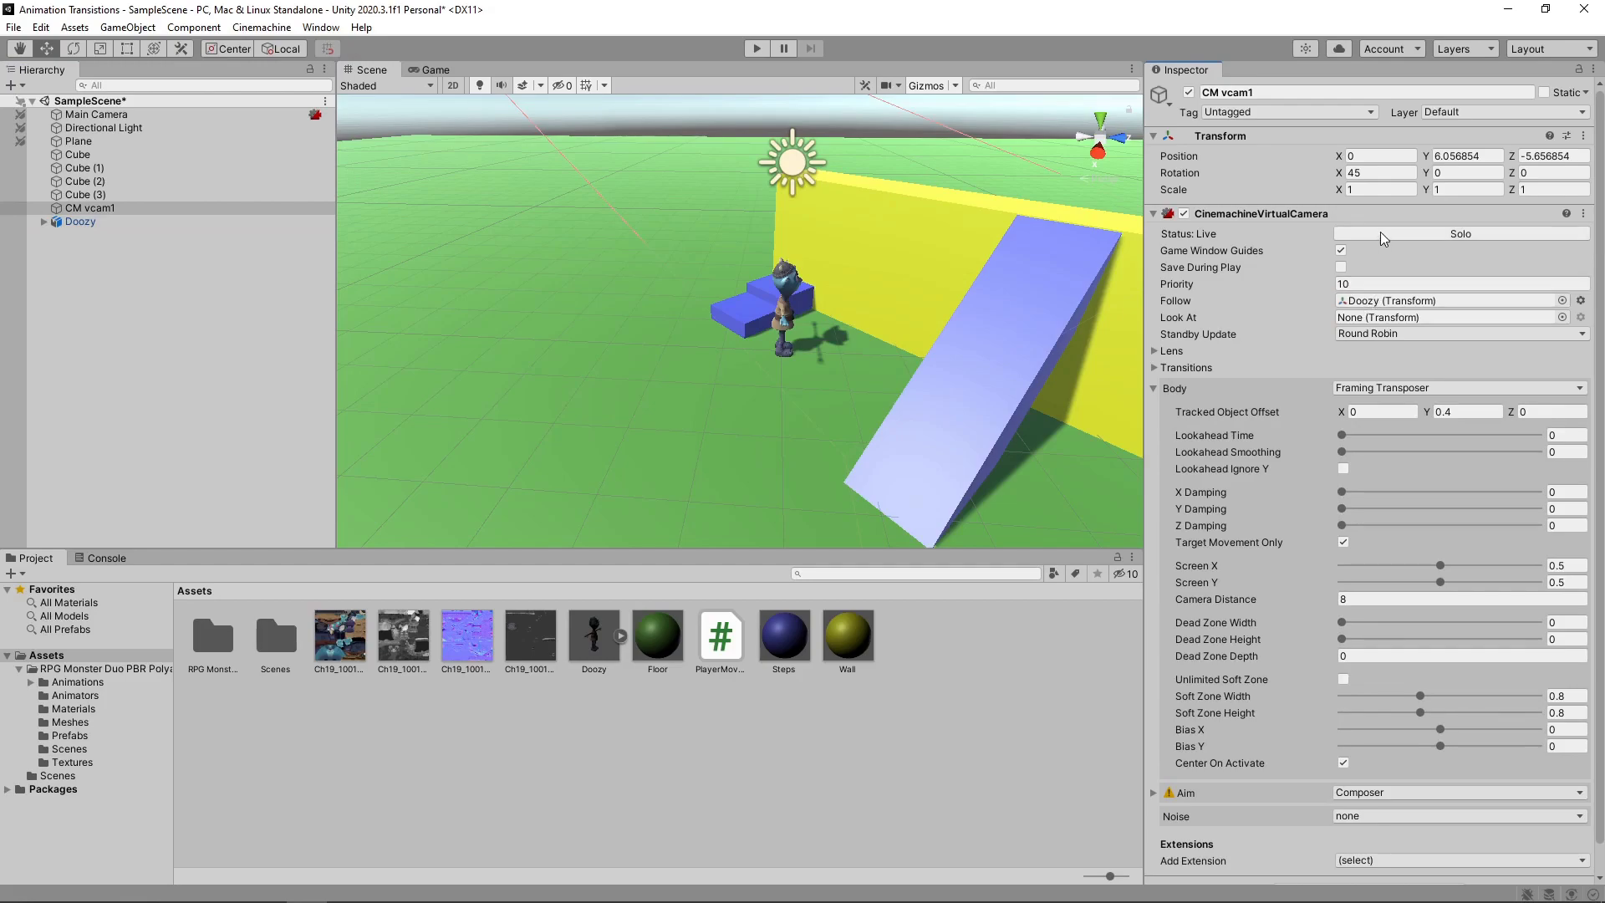
{"action": "left_click", "coordinate": [1372, 173]}
{"action": "type", "text": "20"}
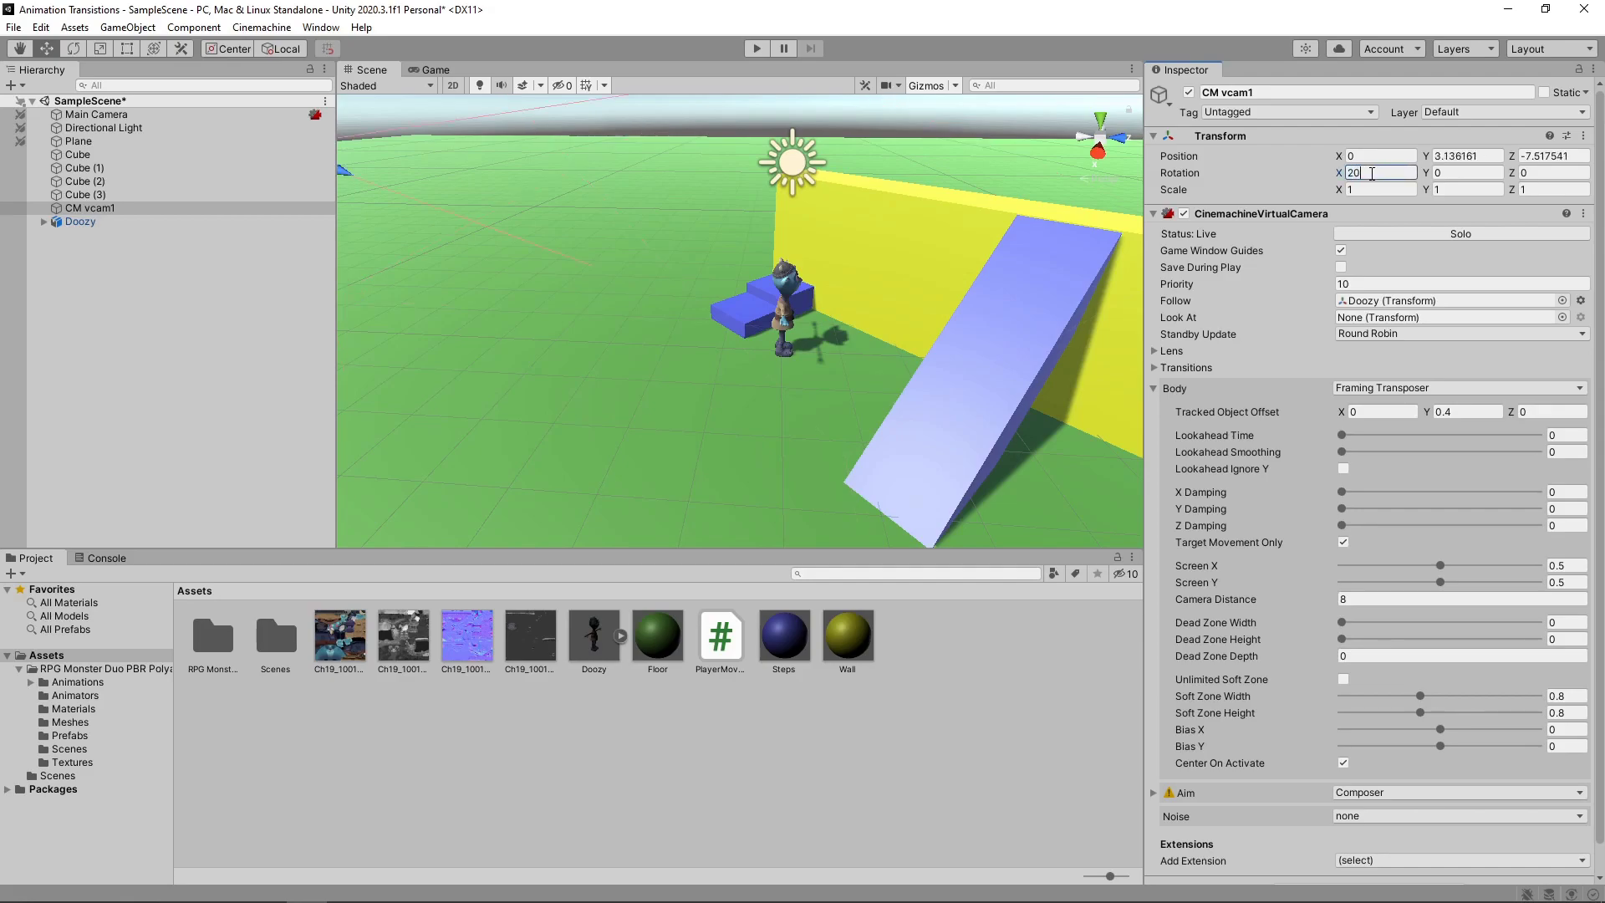
{"action": "left_click", "coordinate": [1348, 595]}
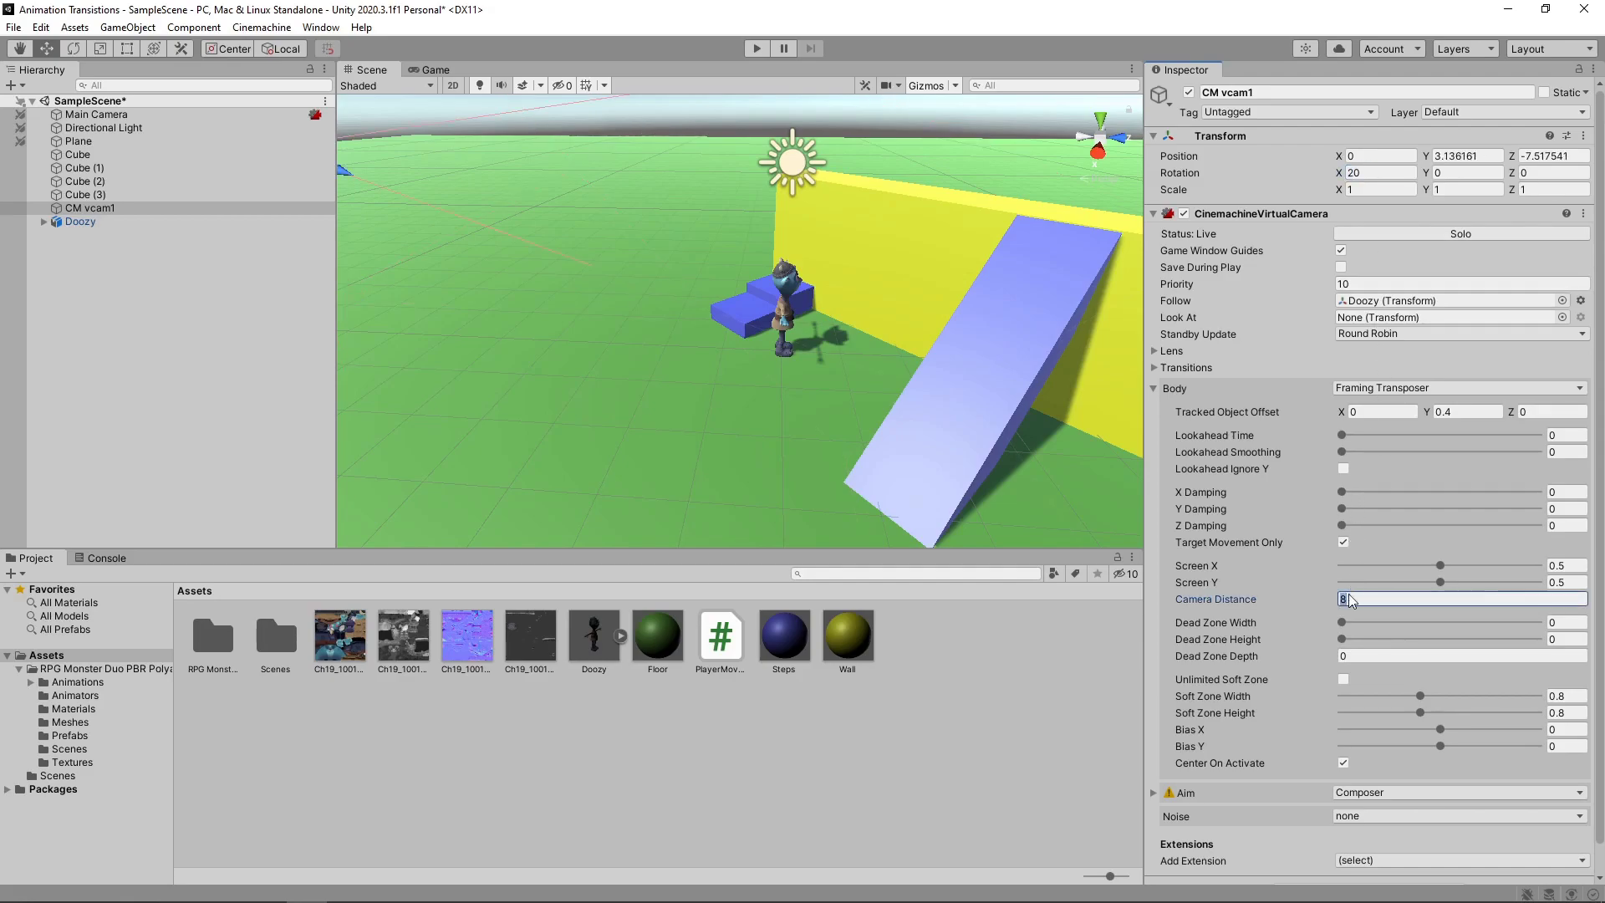
{"action": "type", "text": "5"}
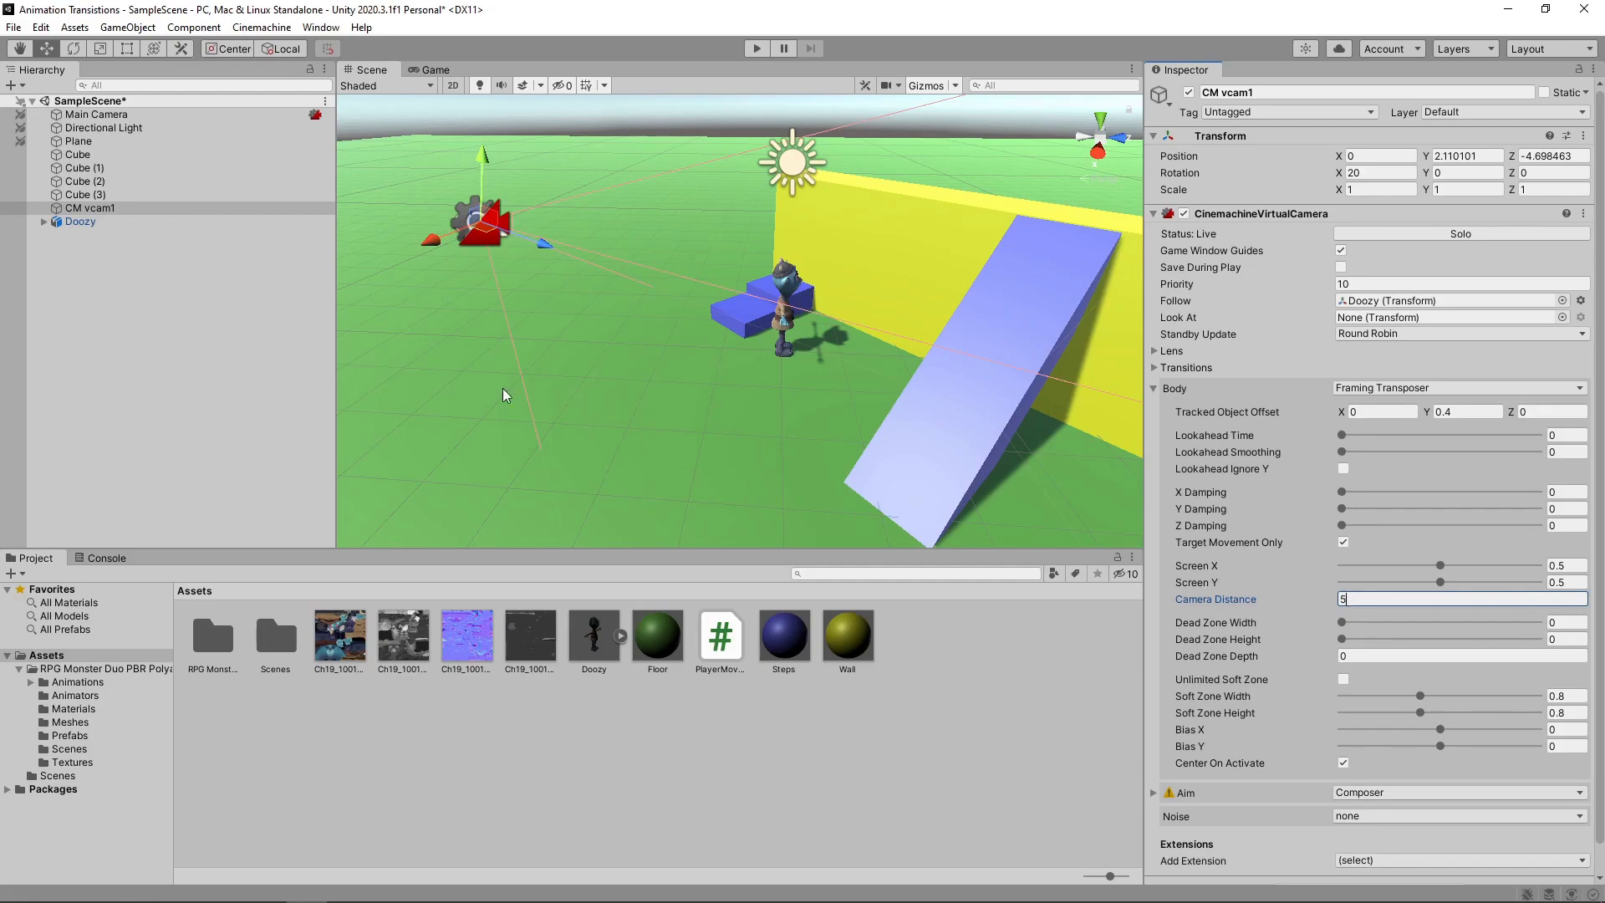
{"action": "left_click", "coordinate": [754, 49]}
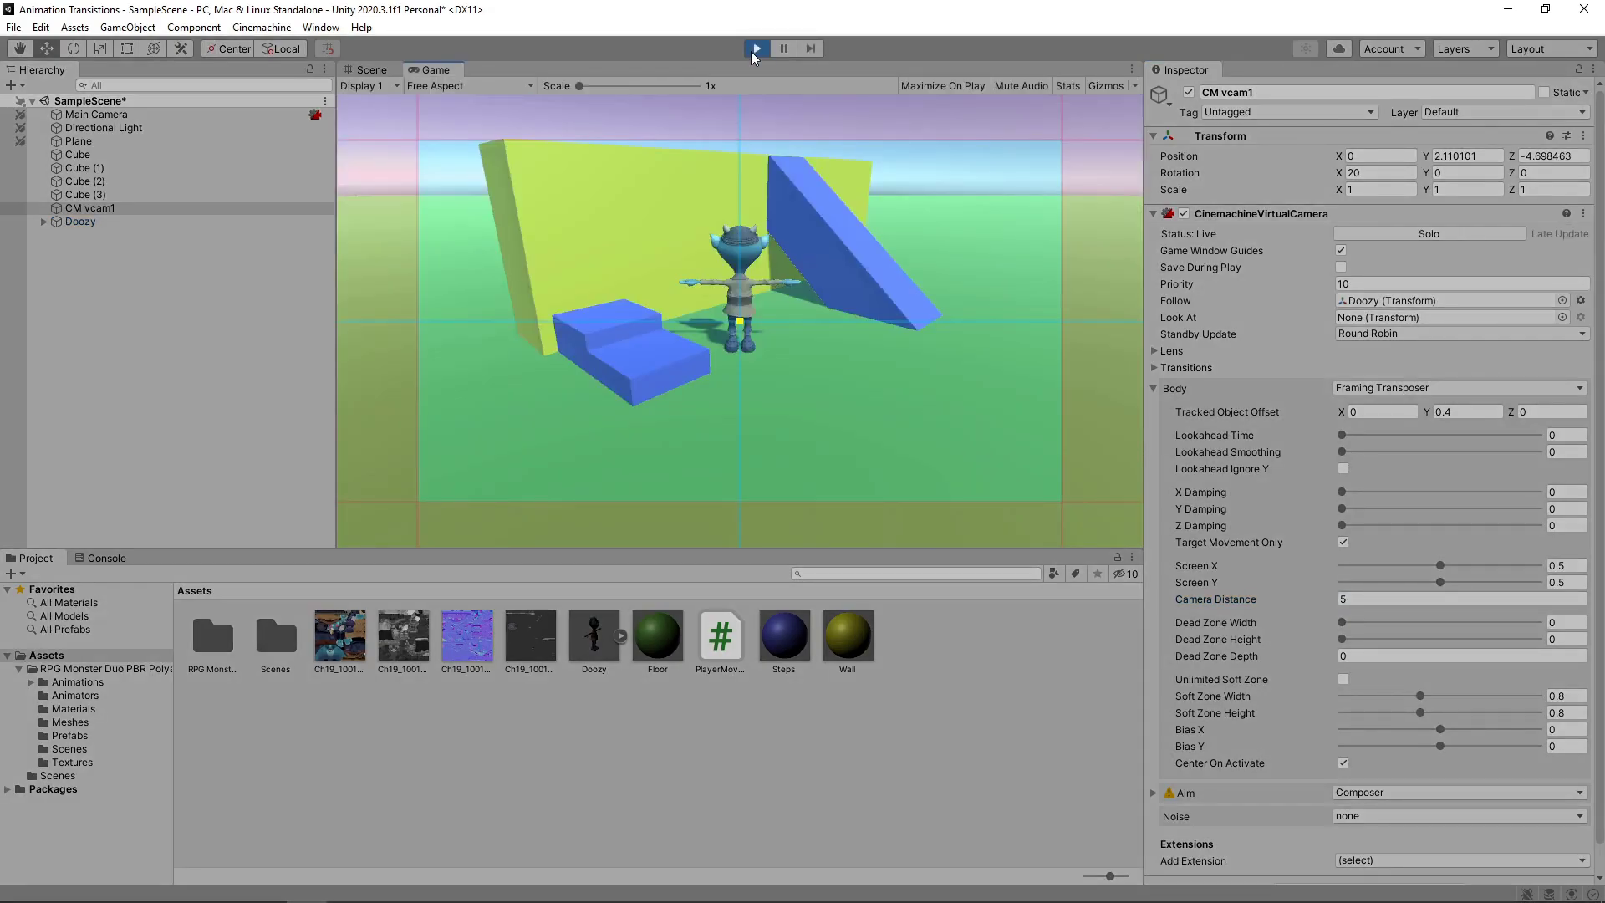
- Walk Doozy right, left, back and forward, then stop the game and switch to Chrome
{"action": "key", "text": "d"}
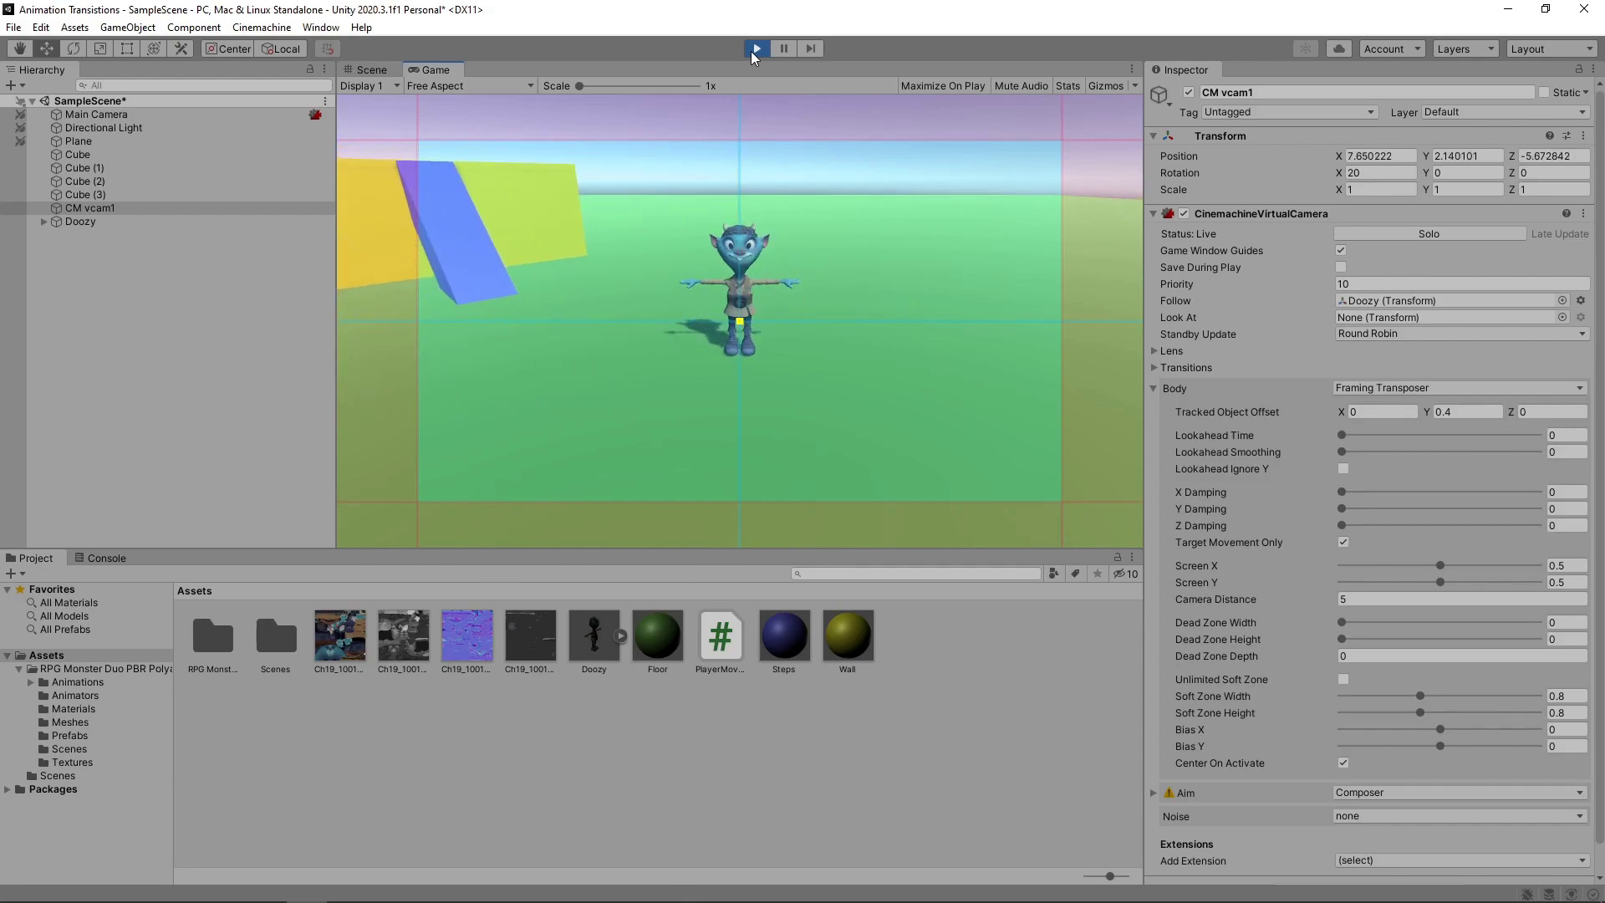
{"action": "key", "text": "a"}
{"action": "key", "text": "s"}
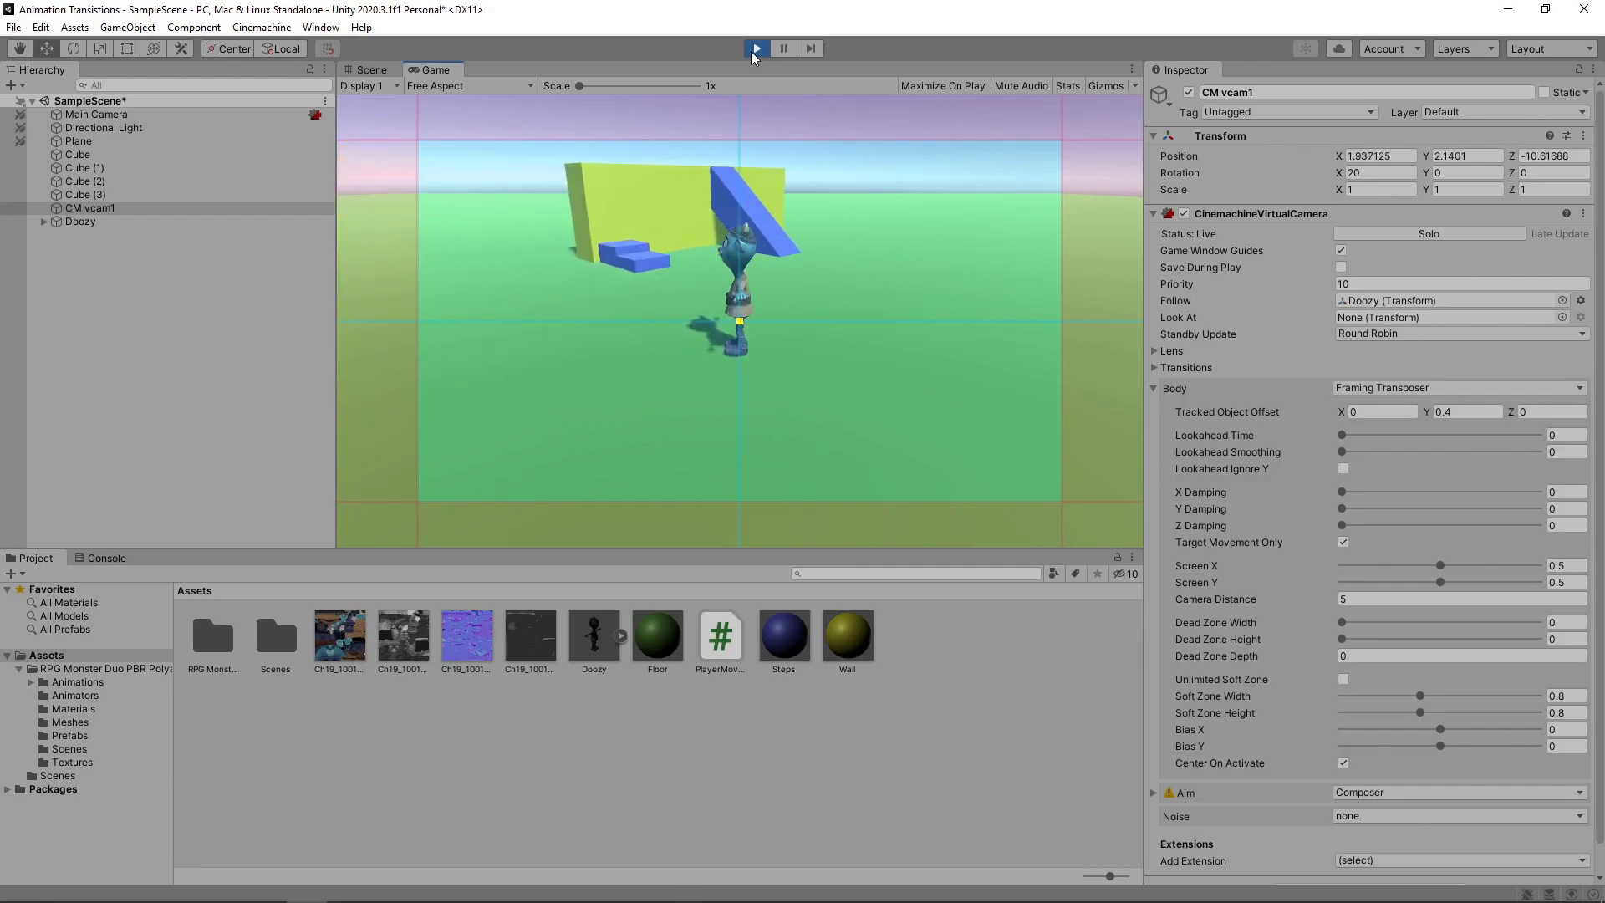
{"action": "key", "text": "w"}
{"action": "key", "text": "d"}
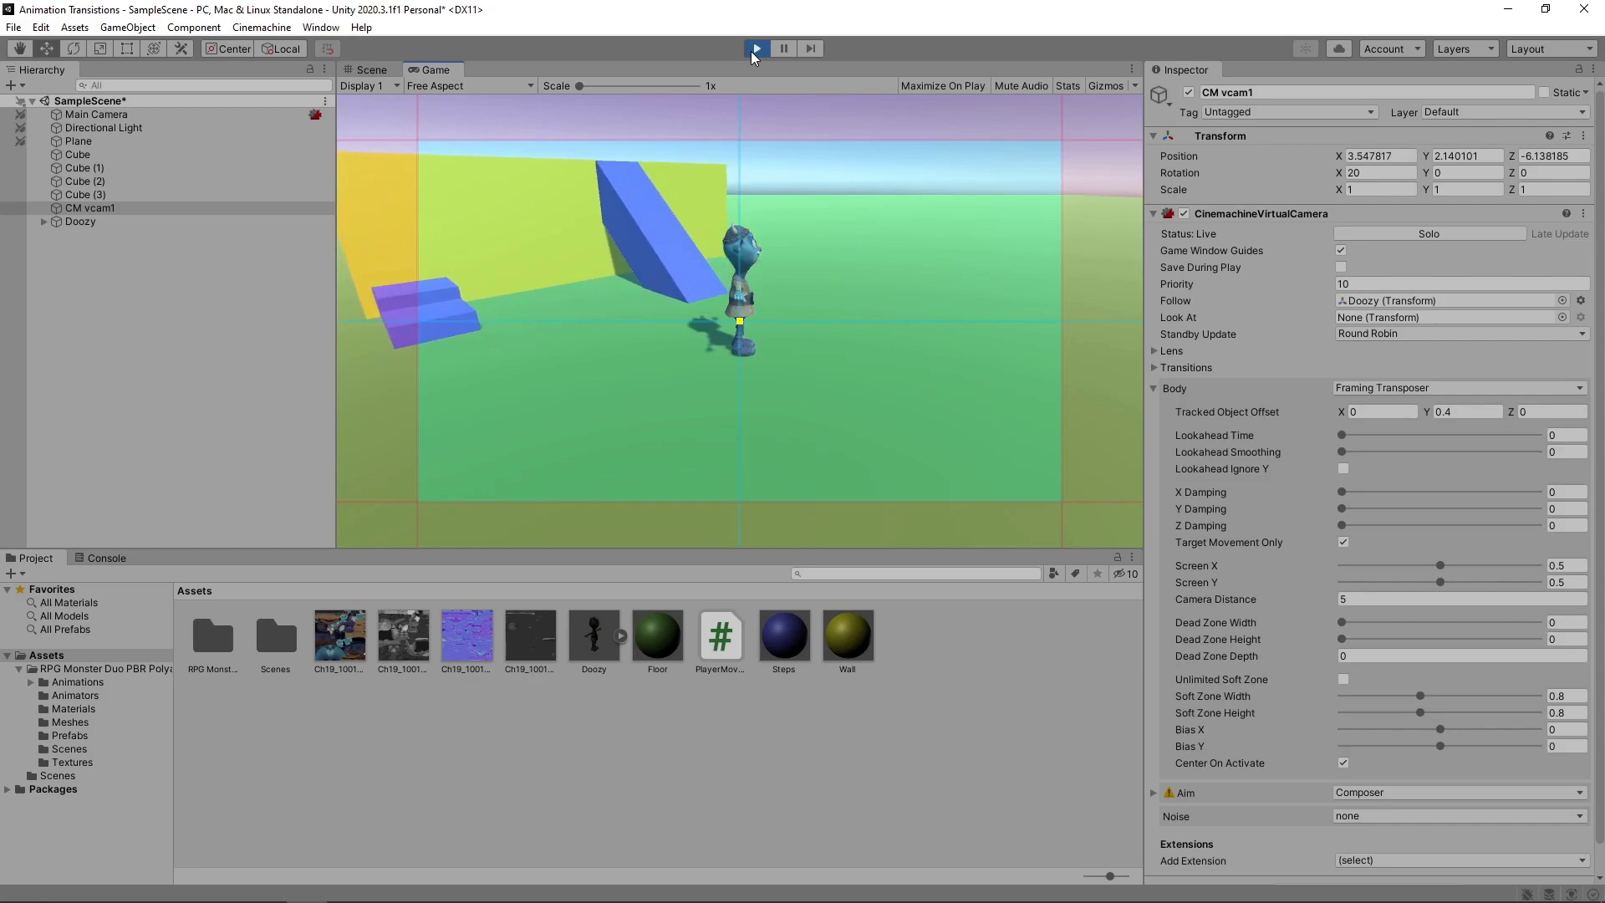
{"action": "left_click", "coordinate": [756, 49]}
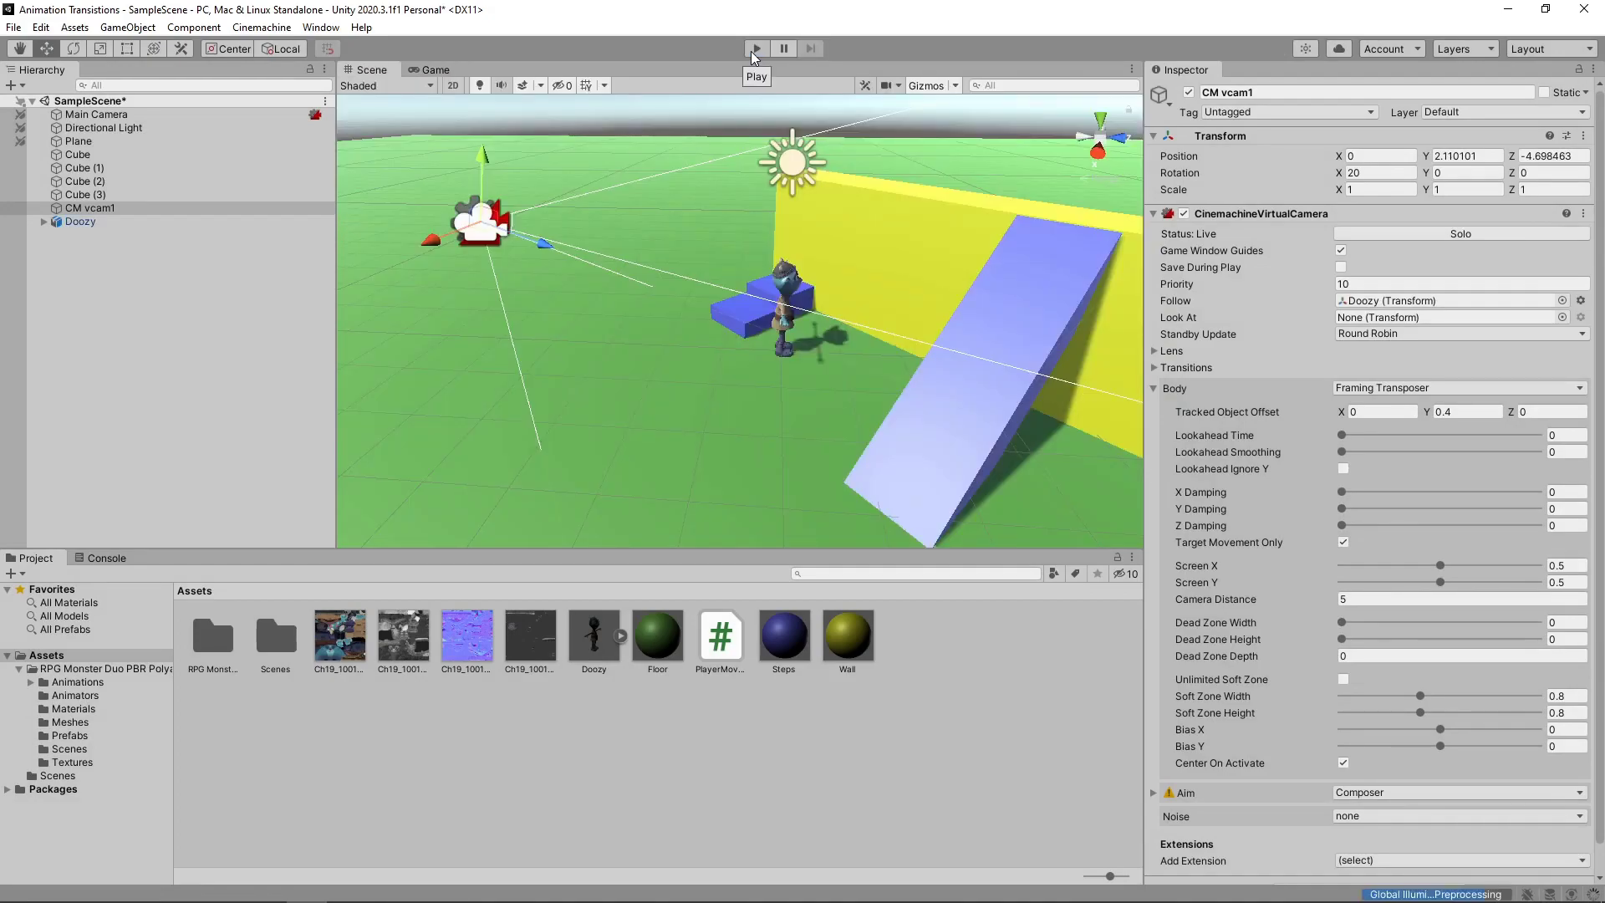
{"action": "key", "text": "alt+Tab"}
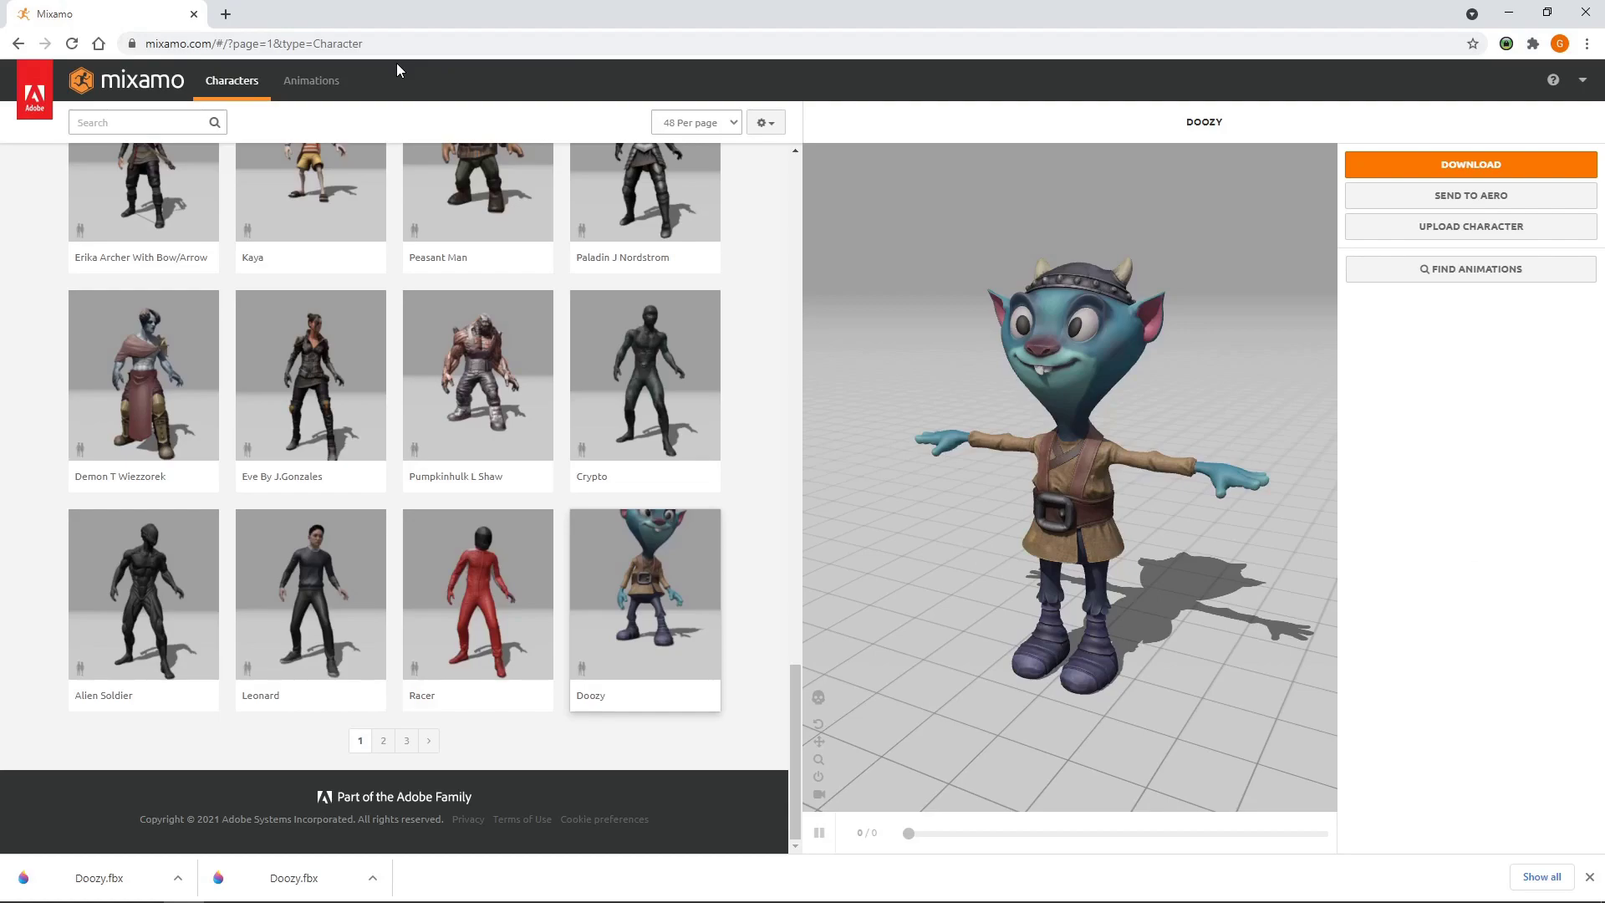
- Search Mixamo's animations for 'idle' and apply Breathing Idle to Doozy
{"action": "left_click", "coordinate": [338, 79]}
{"action": "left_click", "coordinate": [171, 121]}
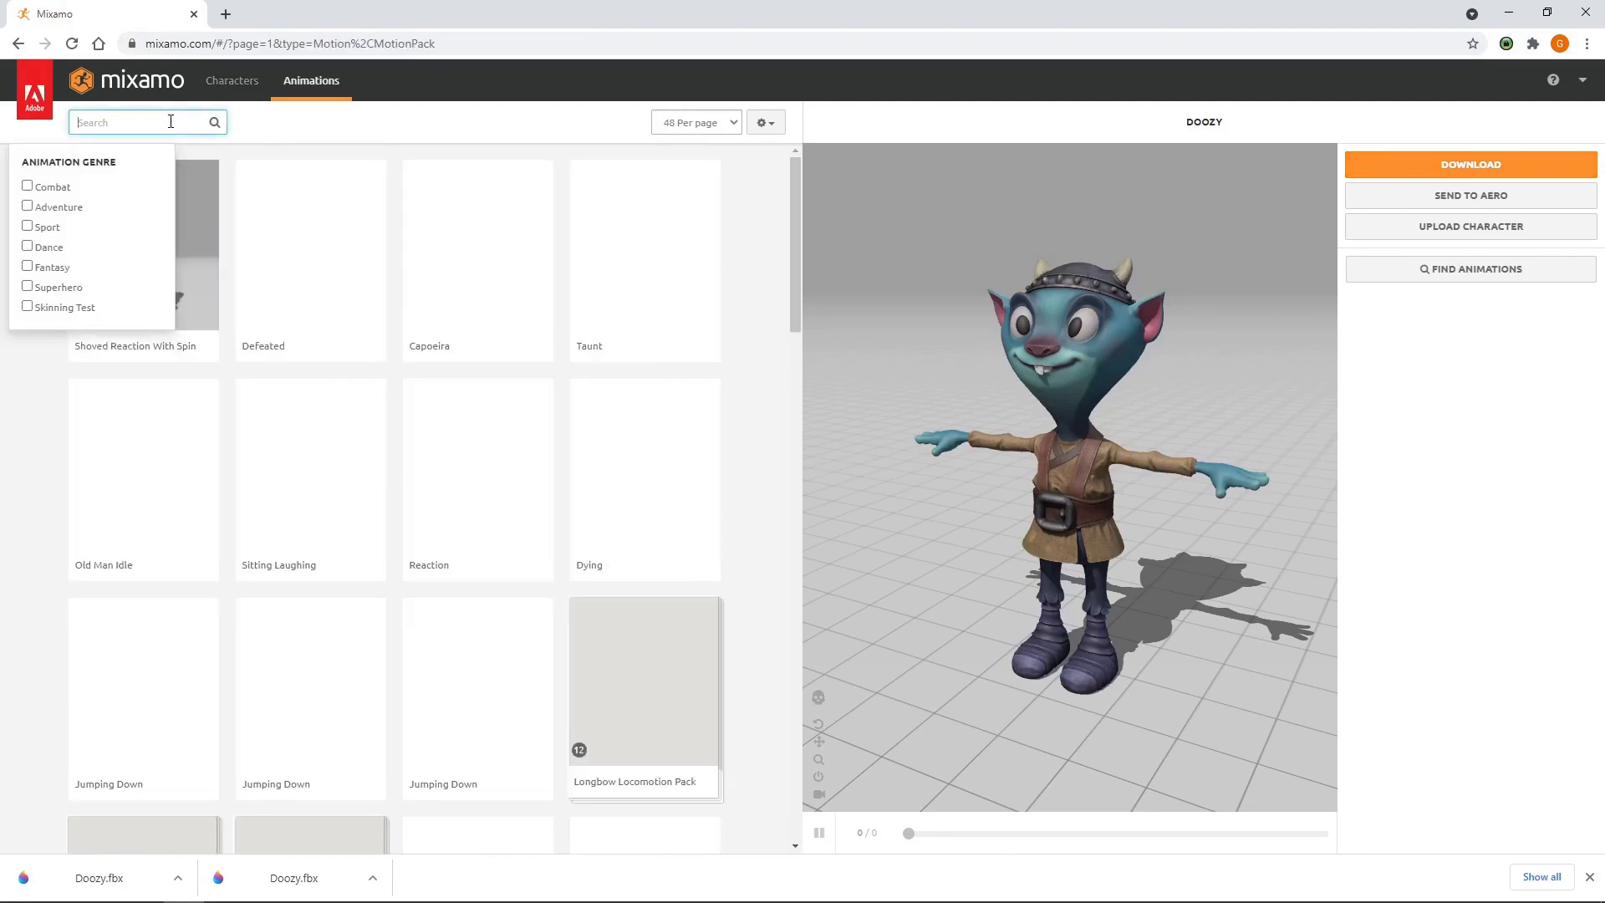
{"action": "type", "text": "idle"}
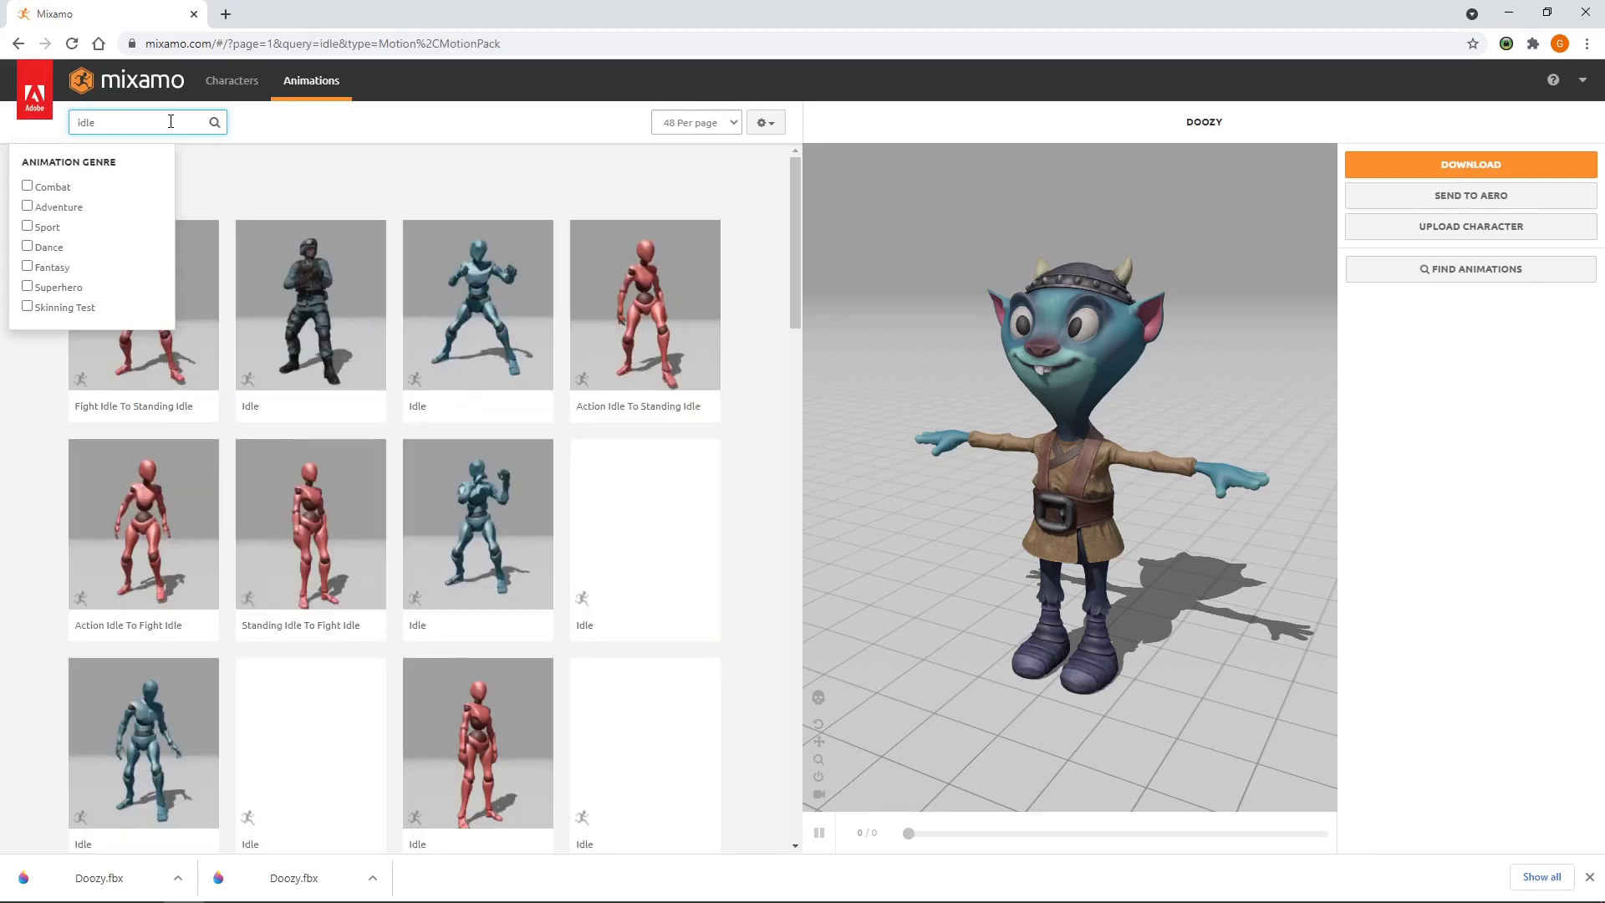
{"action": "scroll", "coordinate": [389, 281], "scroll_direction": "down", "scroll_amount": 5}
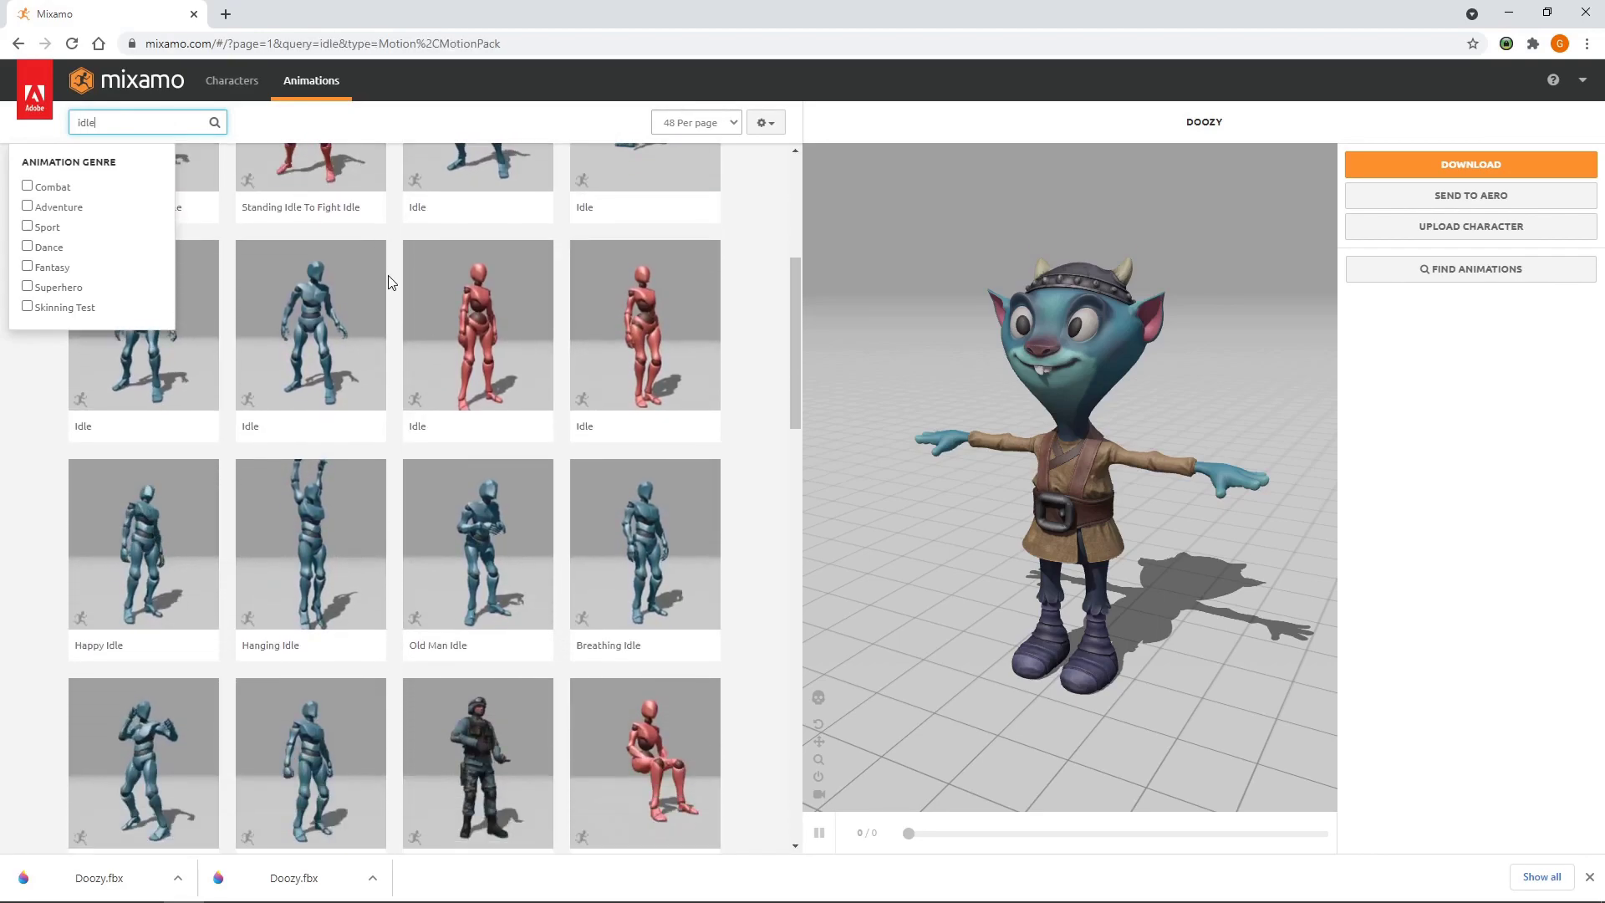
{"action": "left_click", "coordinate": [620, 508]}
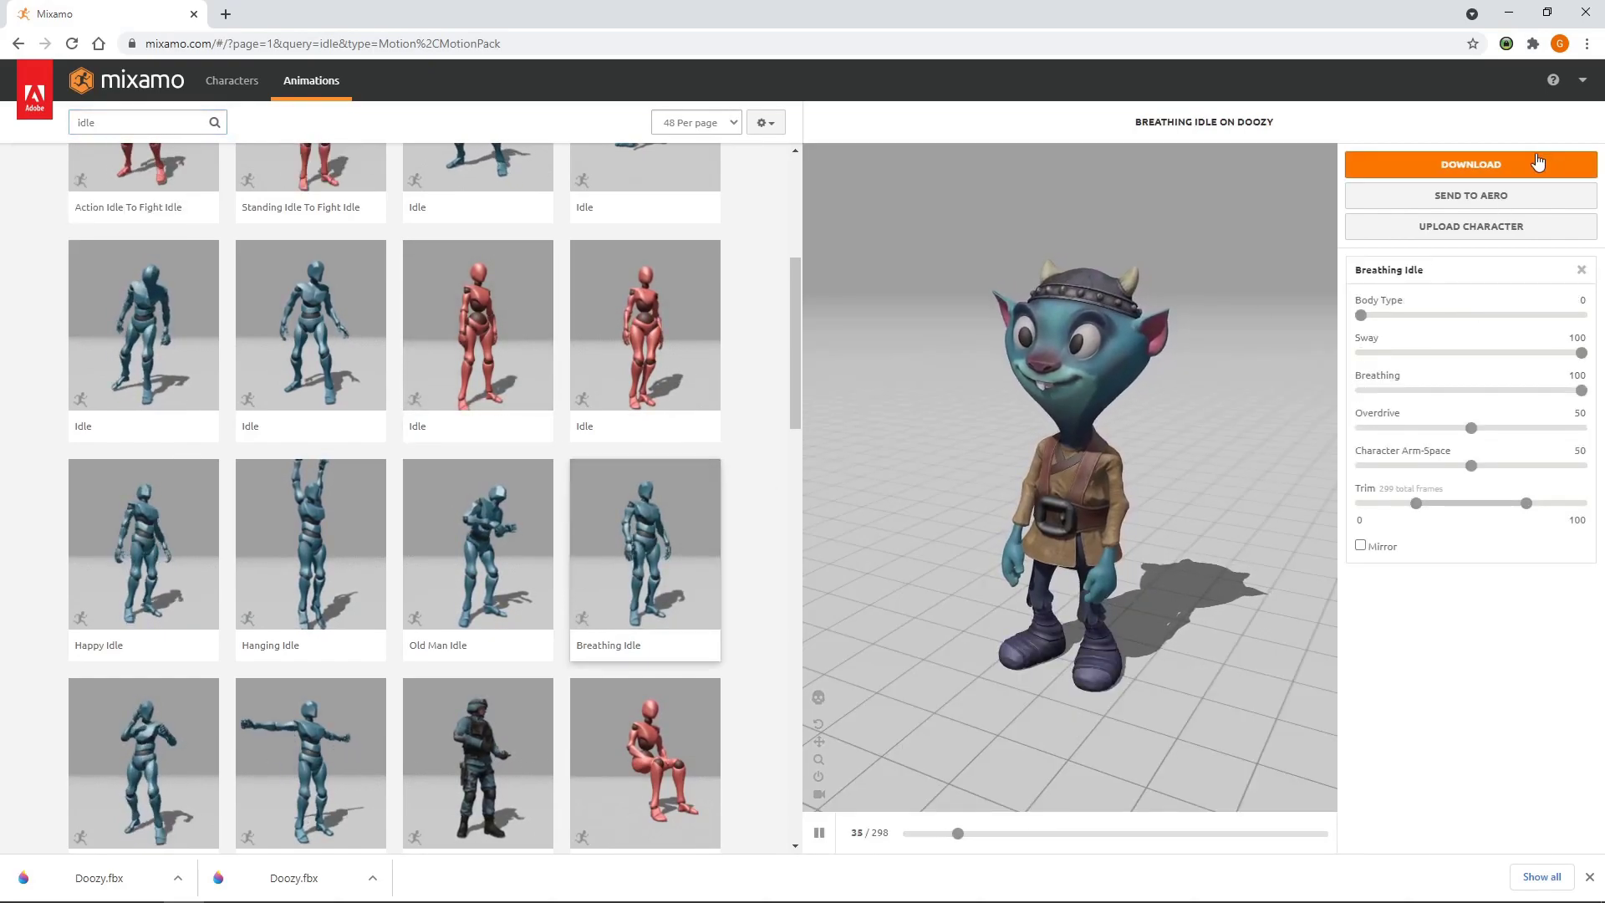
- Download Breathing Idle Without Skin, save it into Assets, and return to Unity
{"action": "left_click", "coordinate": [1535, 161]}
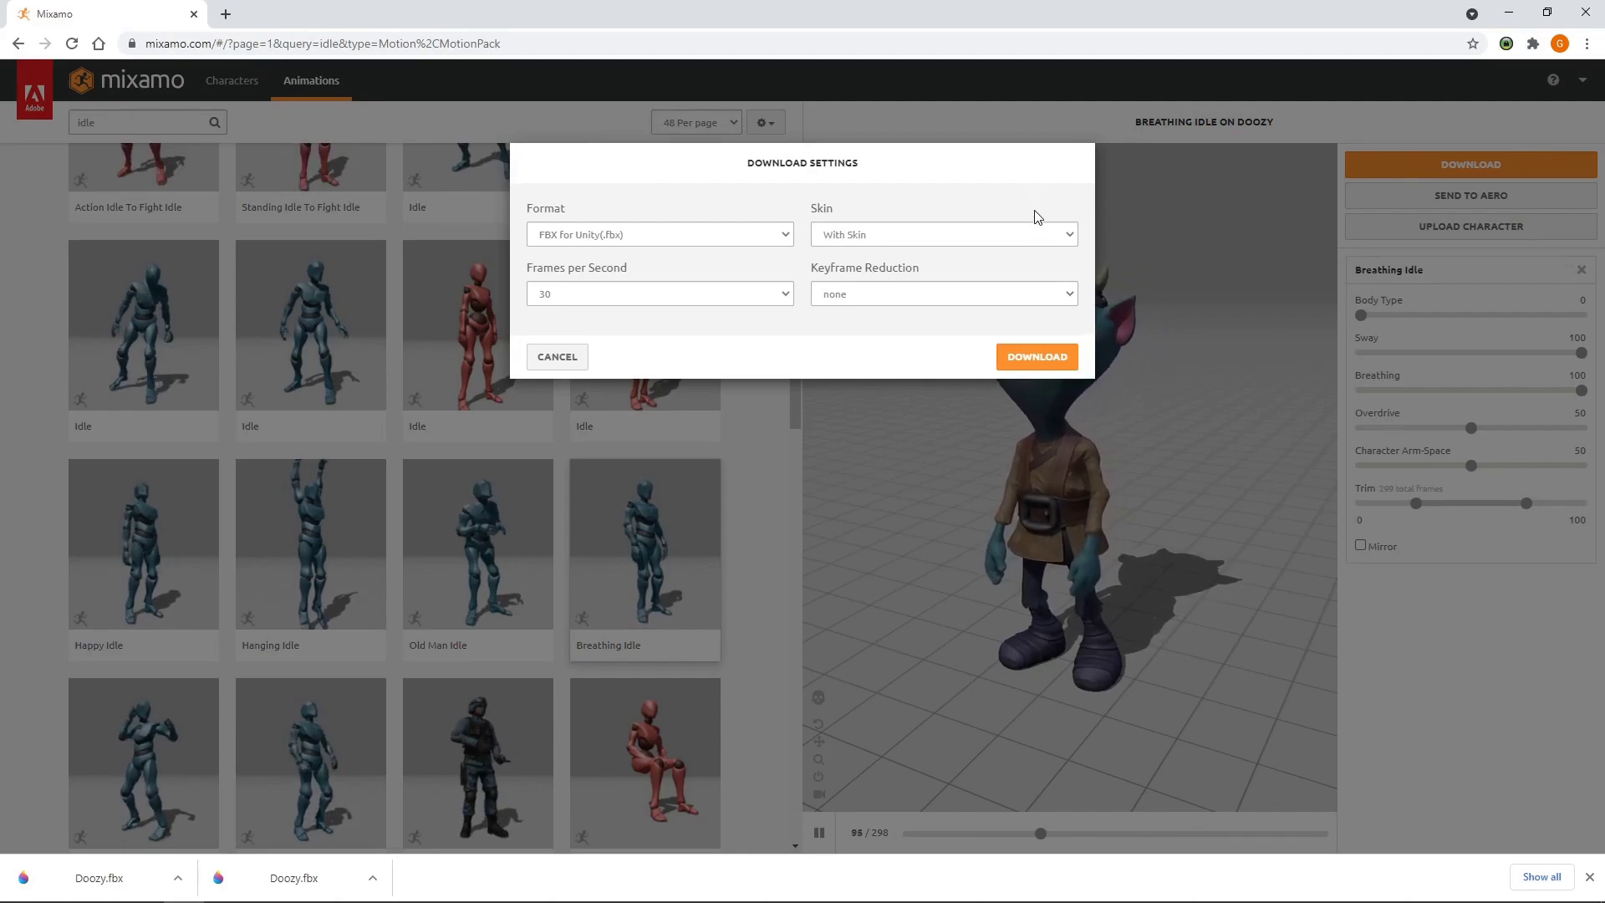
{"action": "left_click", "coordinate": [1067, 239]}
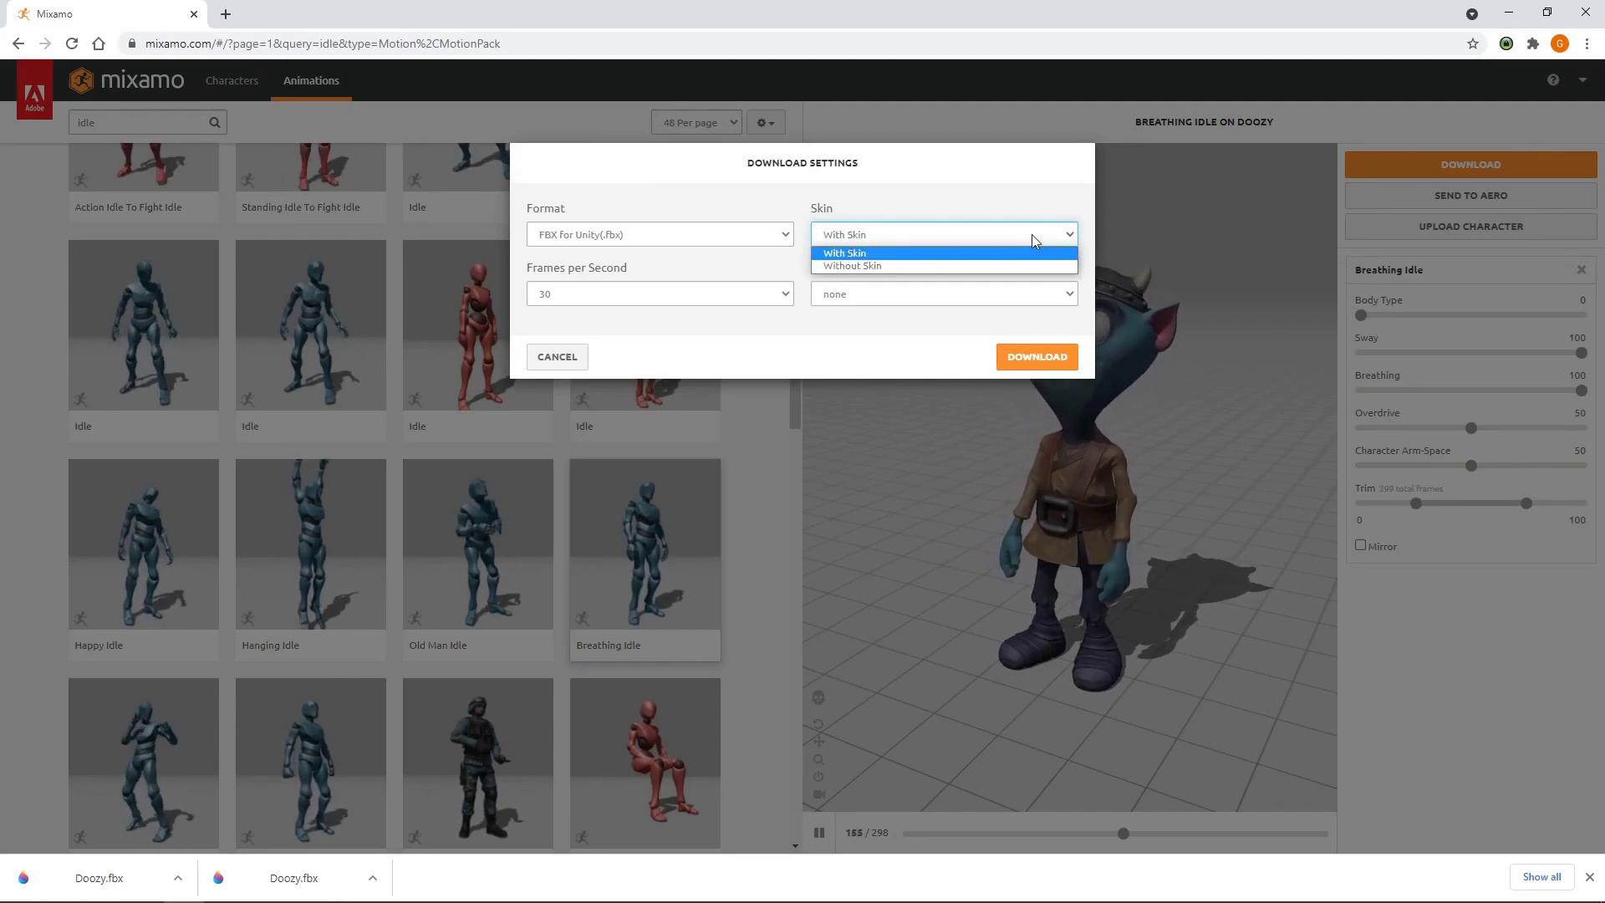
{"action": "left_click", "coordinate": [1010, 265]}
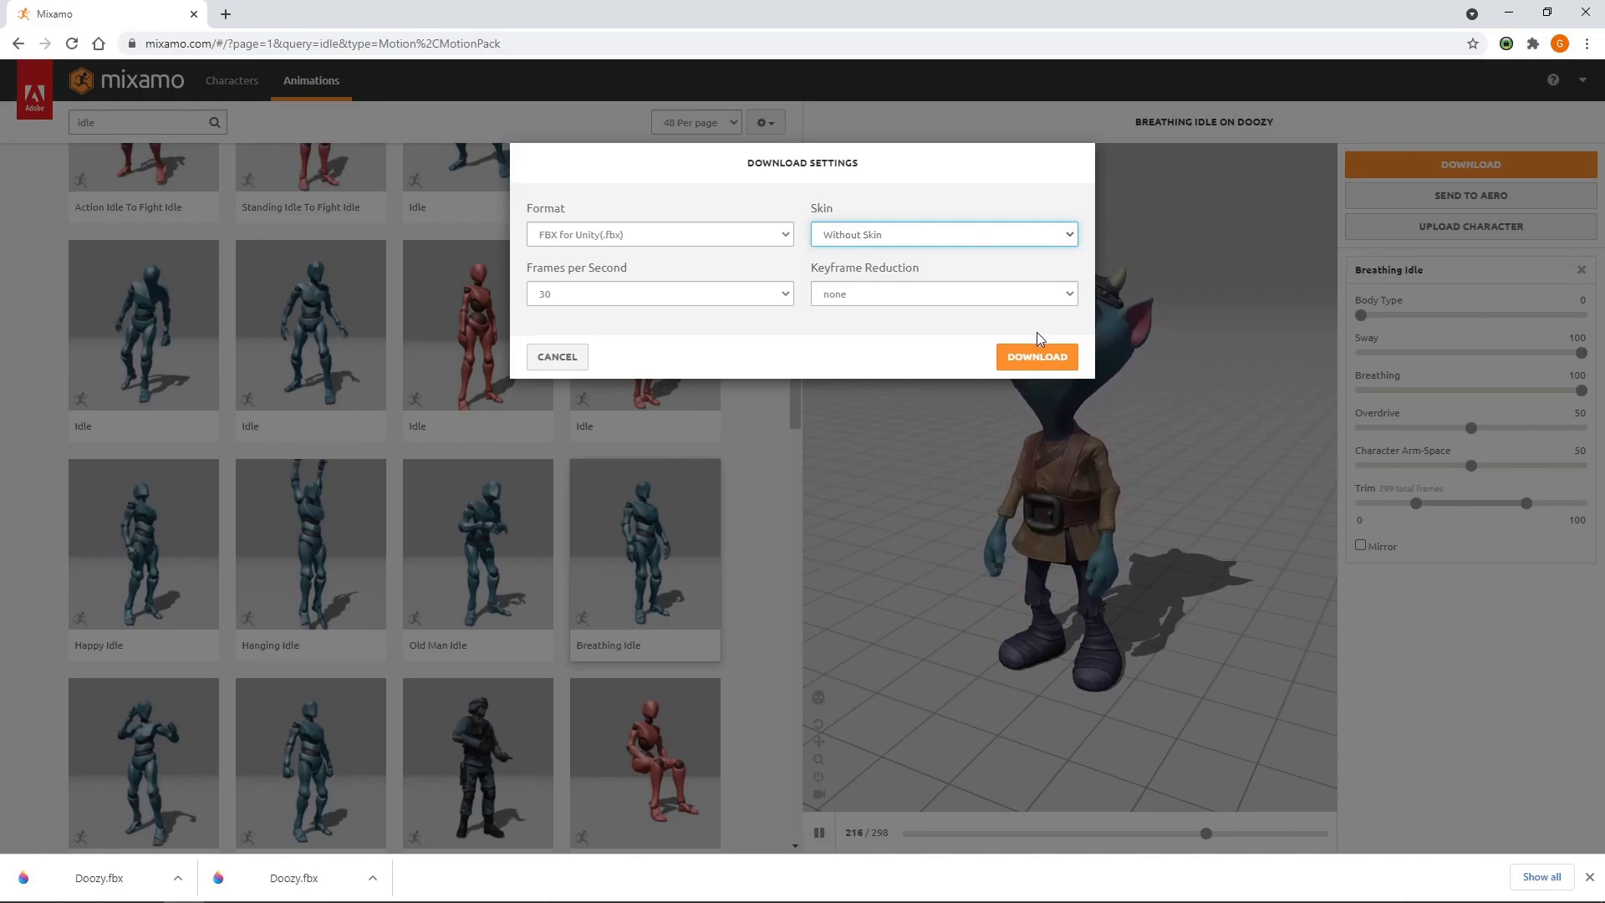
{"action": "left_click", "coordinate": [1033, 357]}
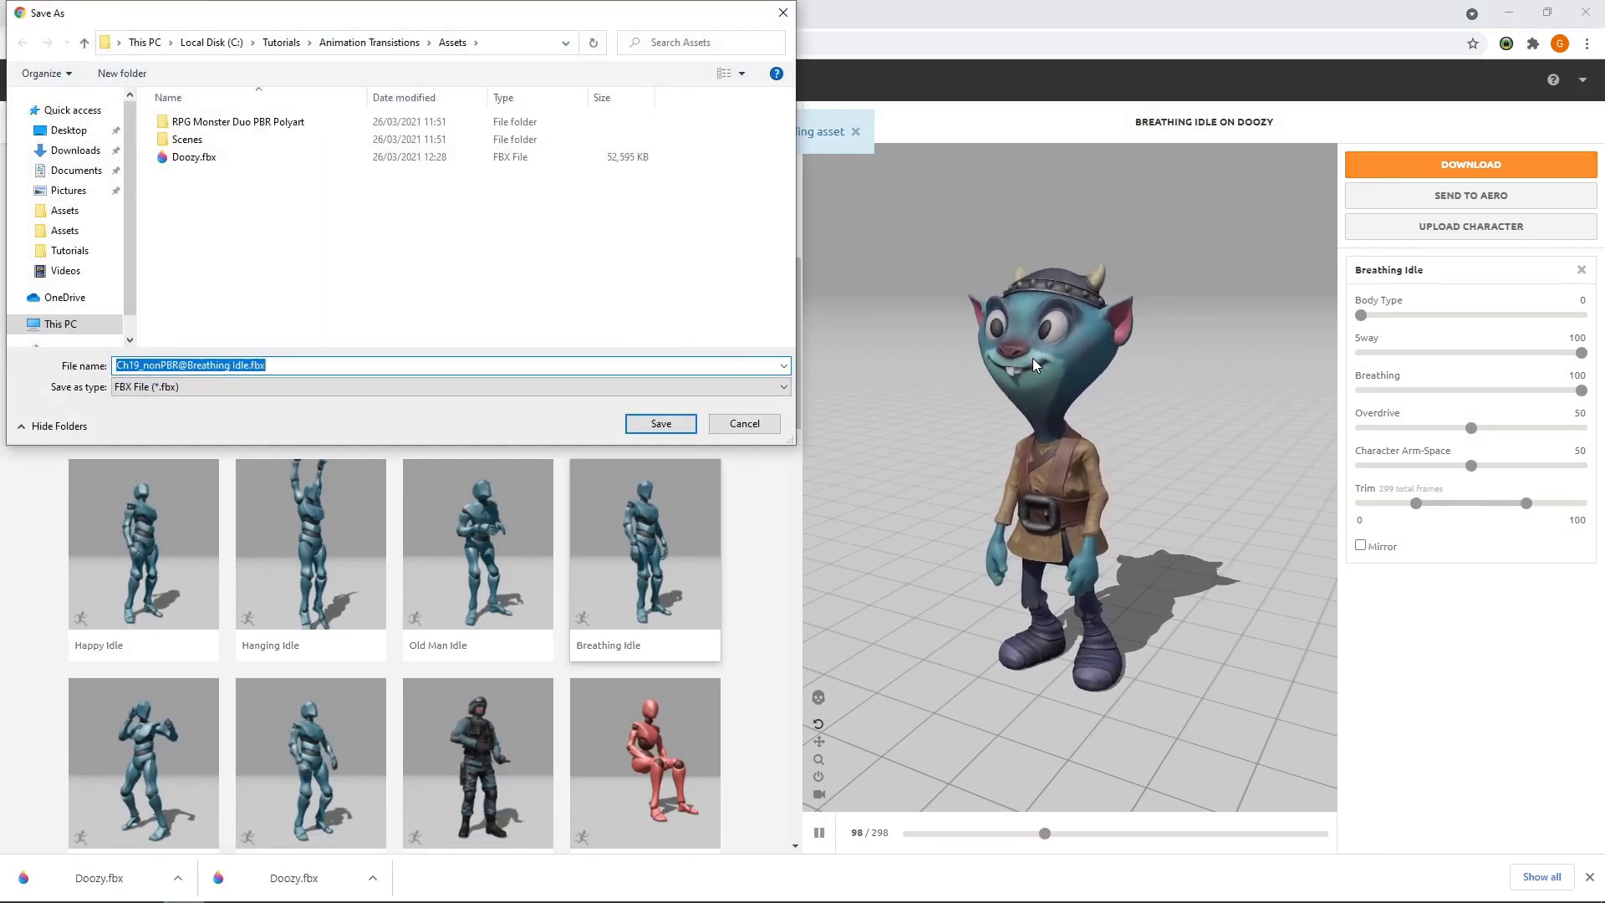
{"action": "left_click", "coordinate": [689, 424]}
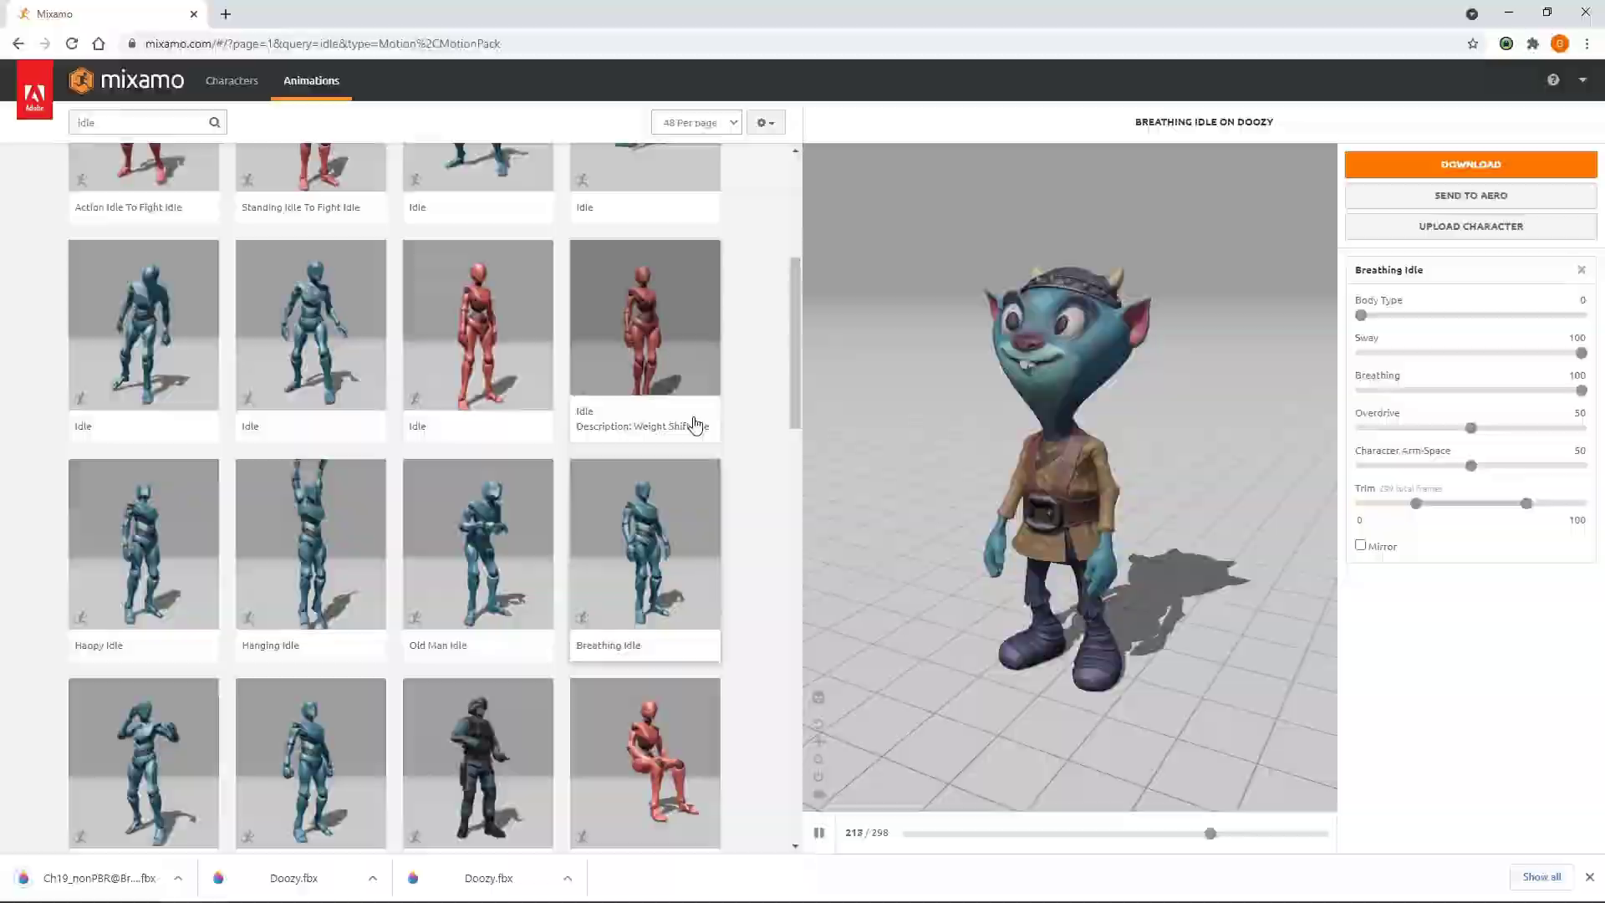
{"action": "key", "text": "alt+Tab"}
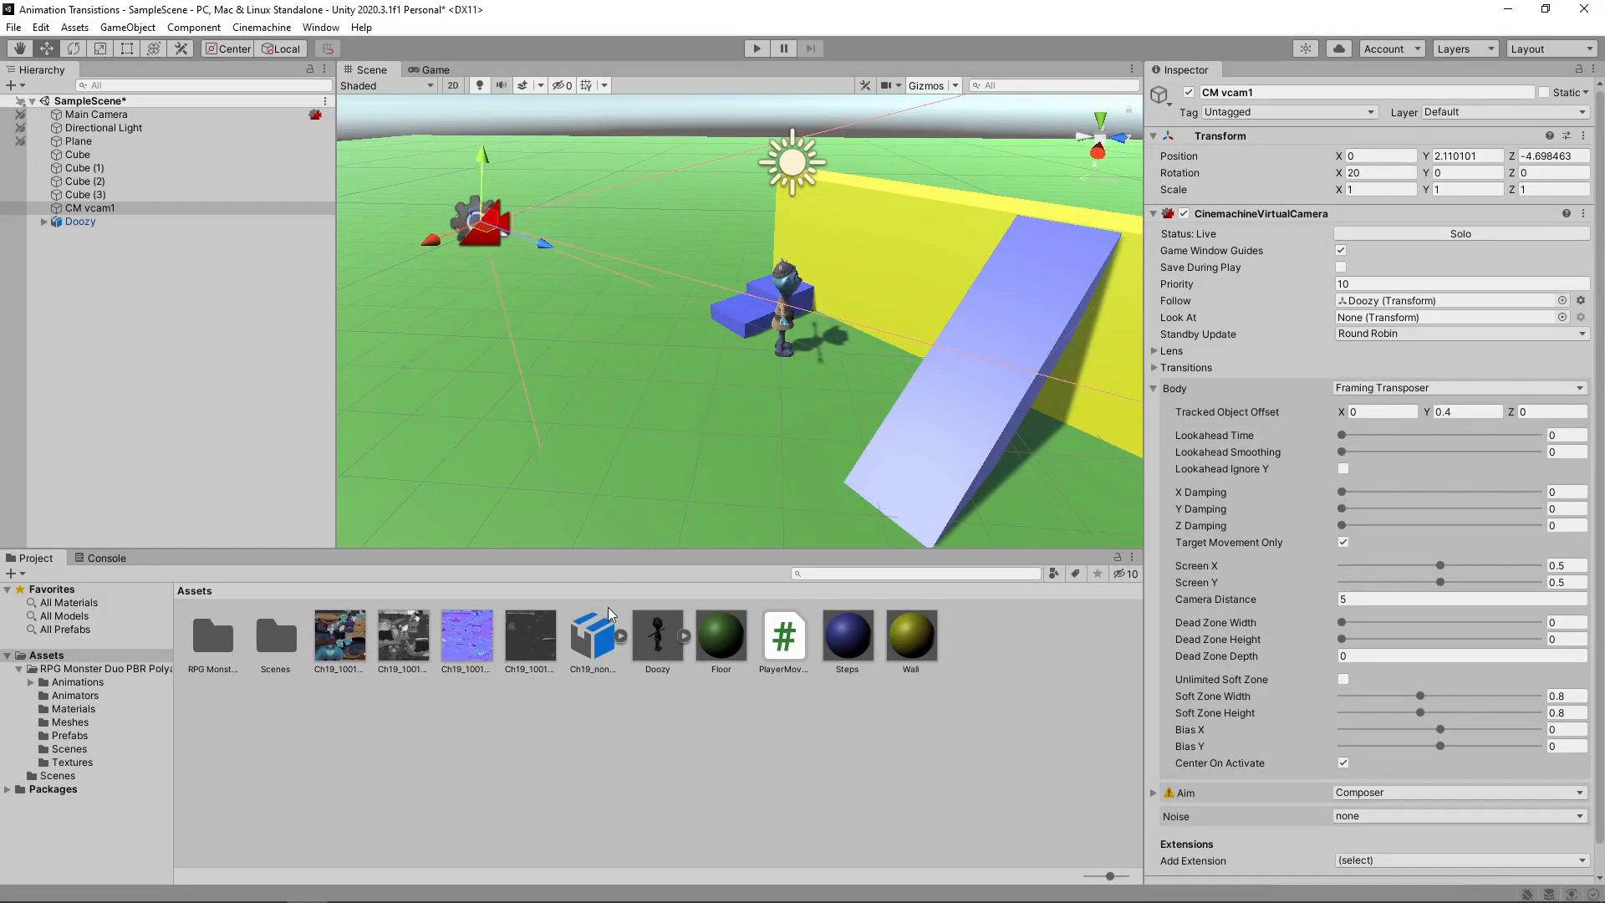
- Turn on looping for the Breathing Idle clip in its Animation import settings and apply
{"action": "left_click", "coordinate": [596, 638]}
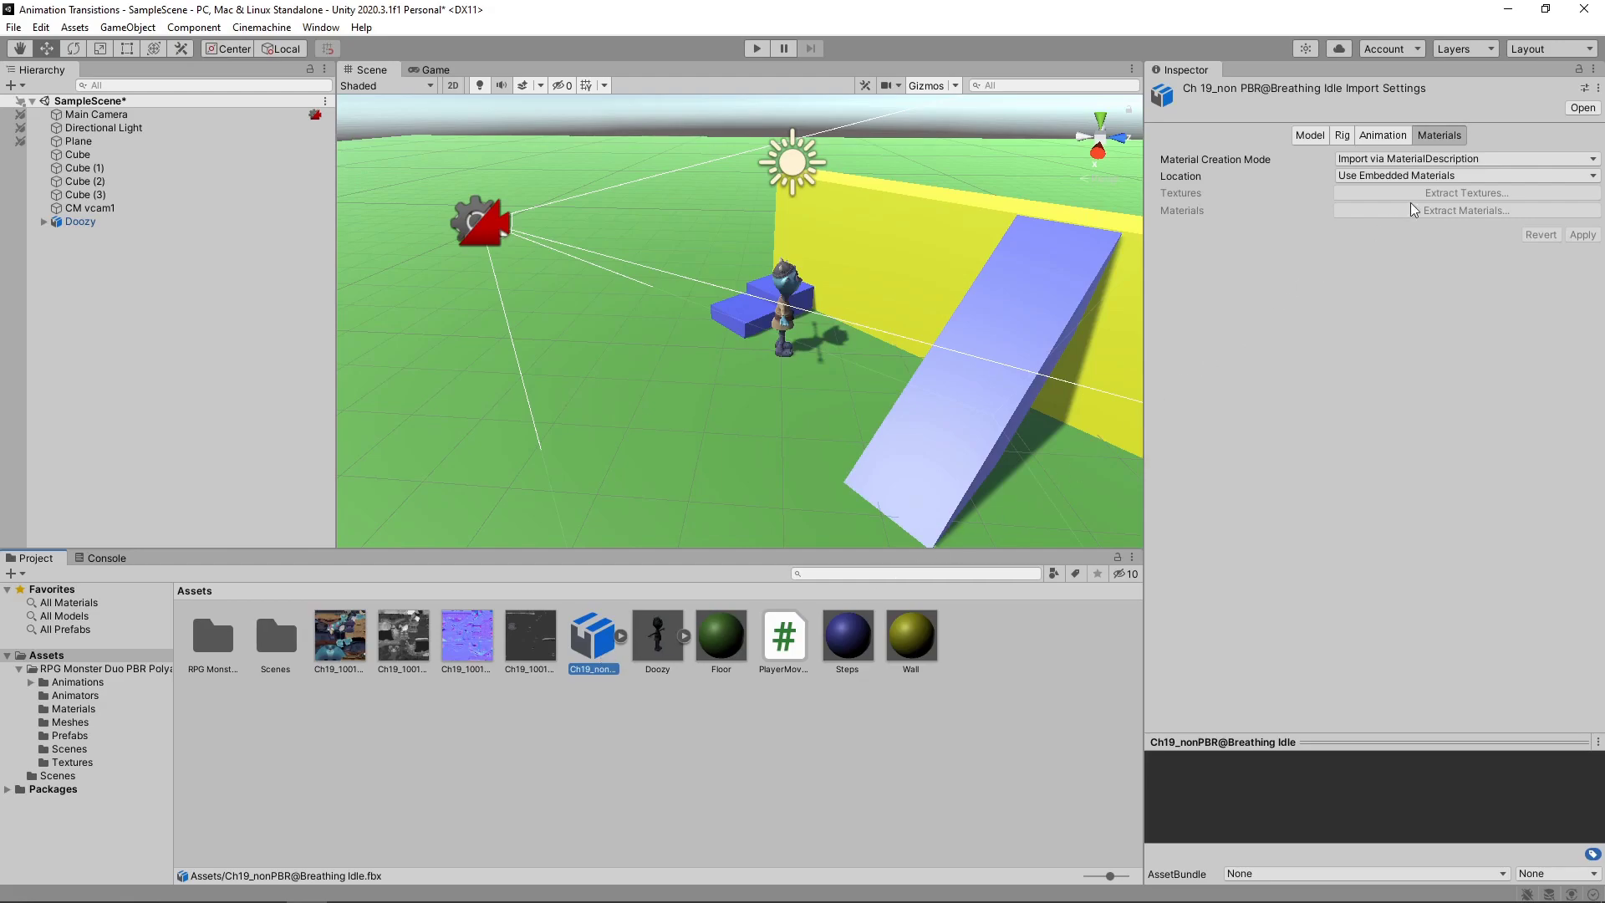
{"action": "left_click", "coordinate": [1382, 136]}
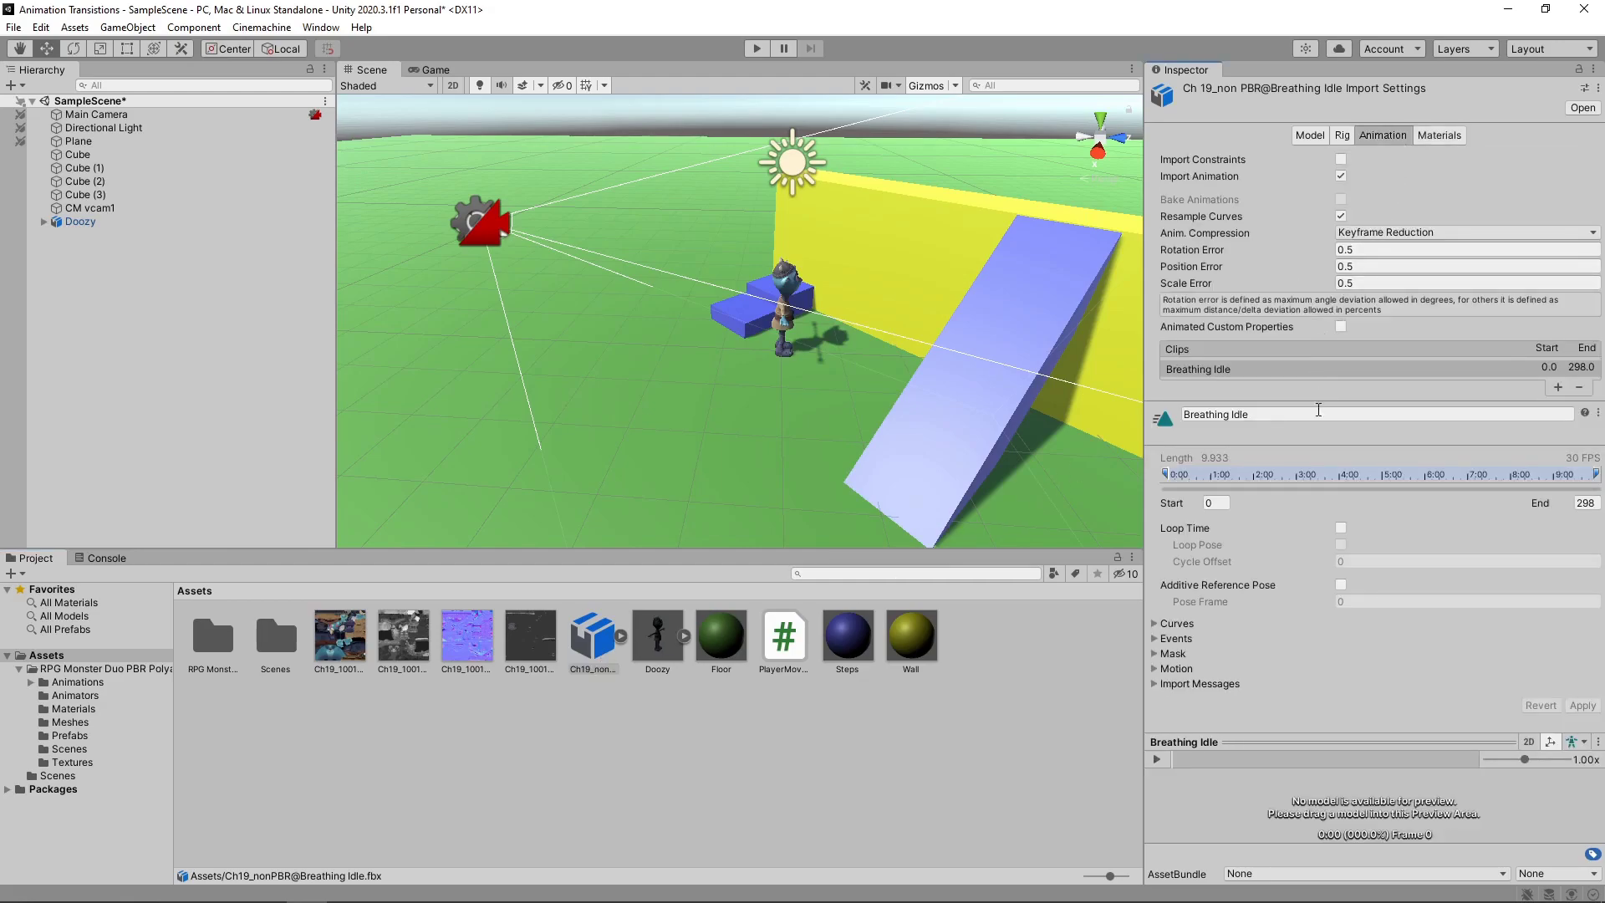
{"action": "left_click", "coordinate": [1340, 529]}
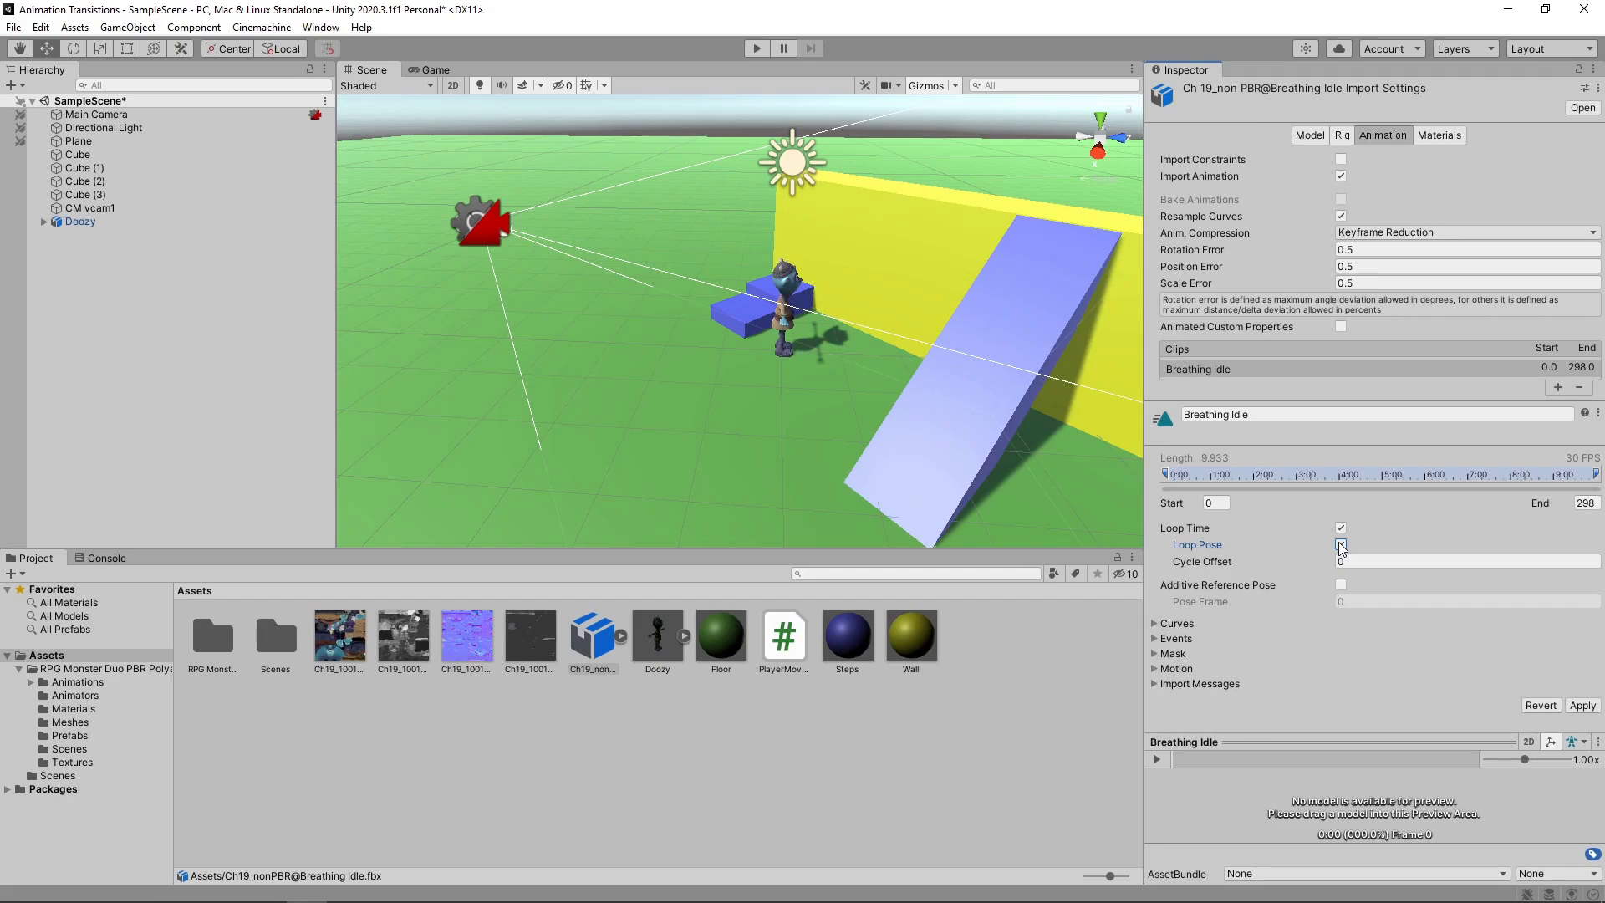
{"action": "left_click", "coordinate": [1582, 706]}
- Drag the Breathing Idle clip onto Doozy and select Doozy to check its animator
{"action": "left_click", "coordinate": [623, 637]}
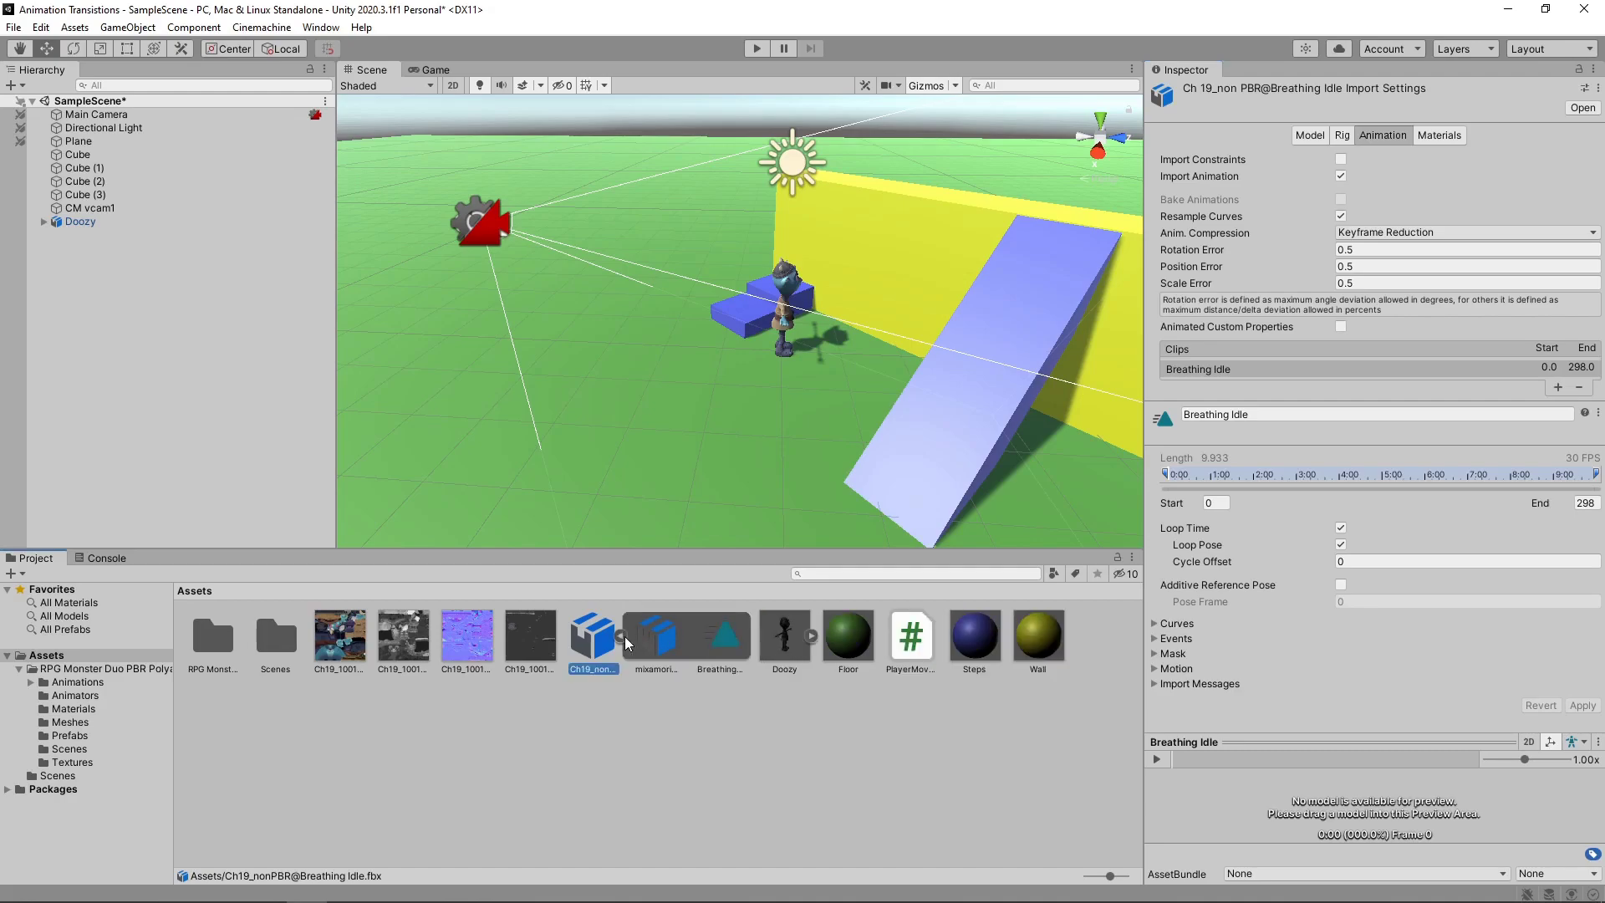
{"action": "left_click_drag", "start_coordinate": [717, 644], "coordinate": [82, 220]}
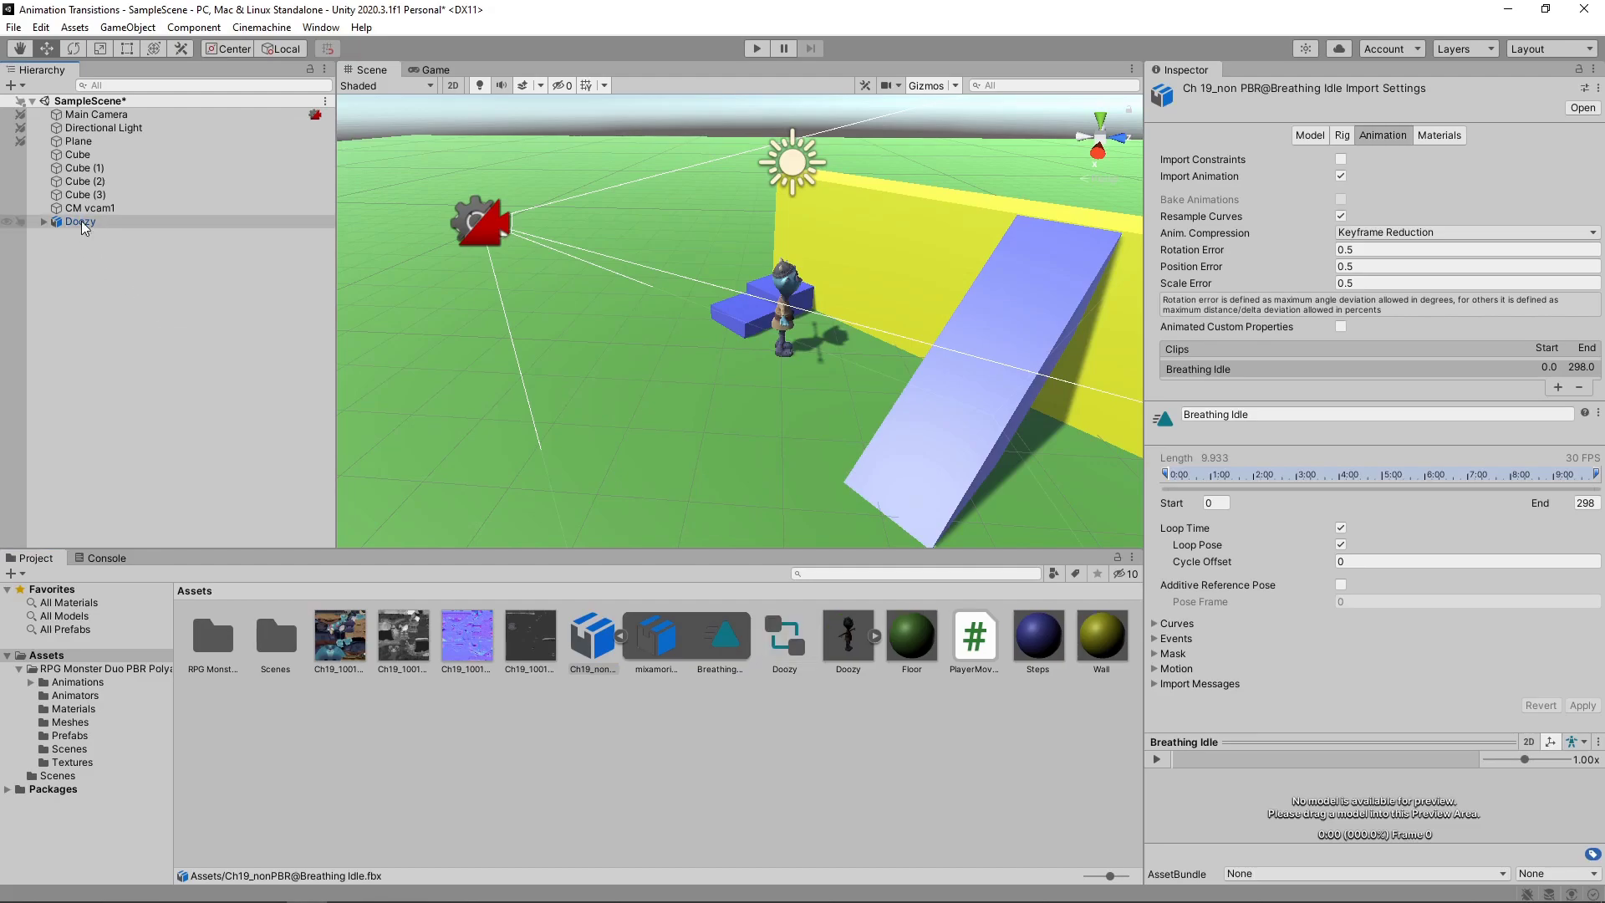
{"action": "left_click", "coordinate": [82, 221]}
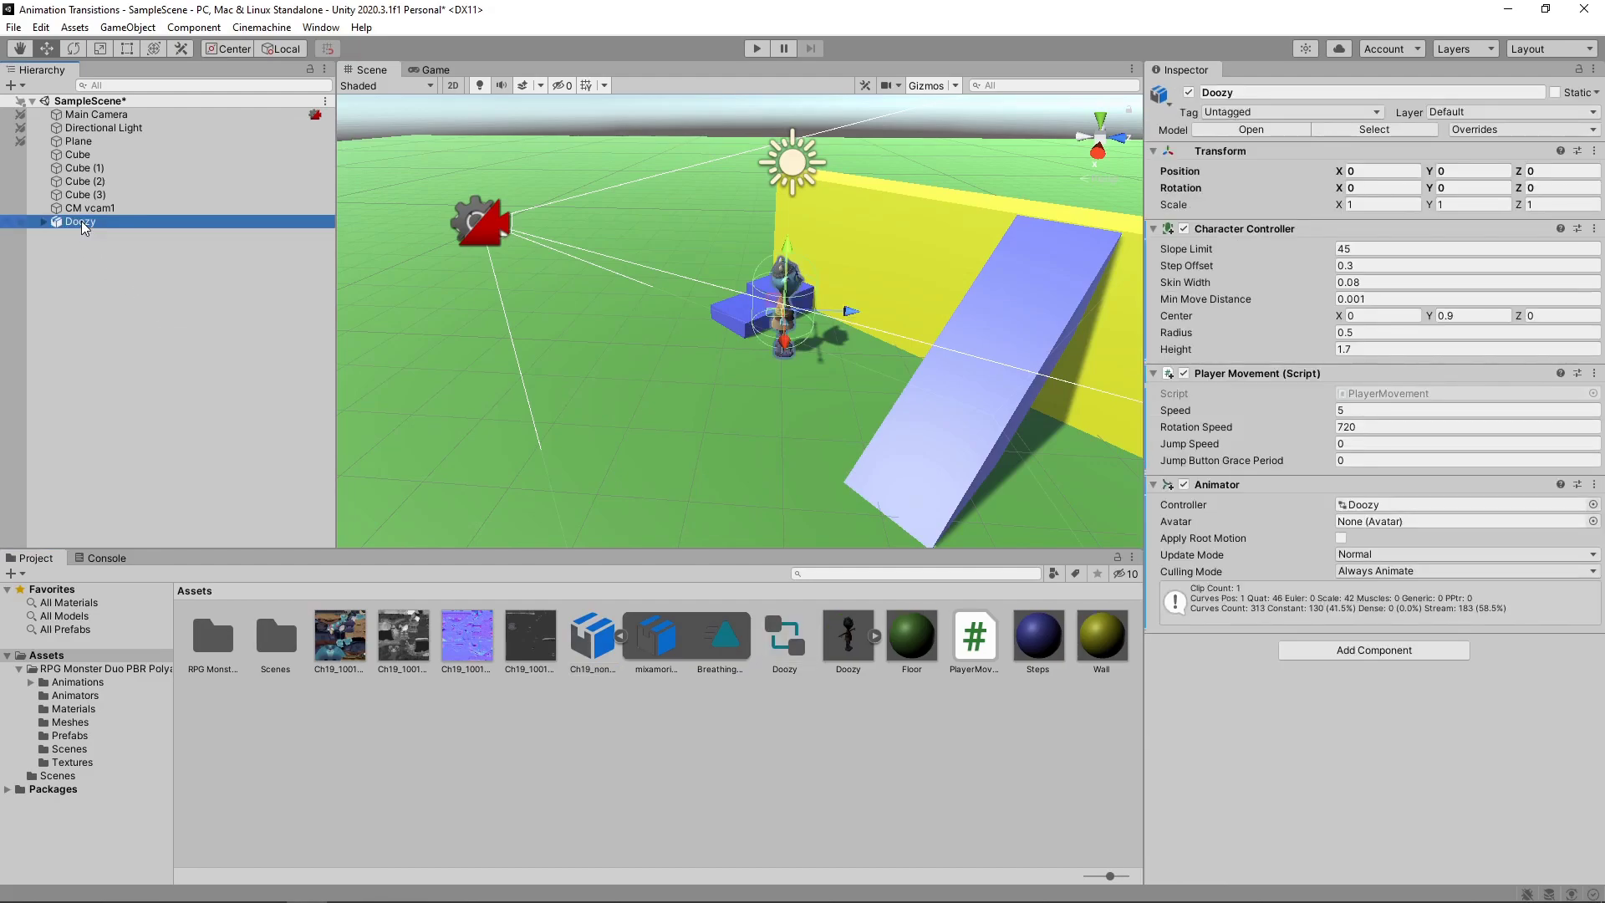
- Open Doozy's animator controller showing the Breathing Idle state, then play-test the idle breathing animation
{"action": "double_click", "coordinate": [1373, 504]}
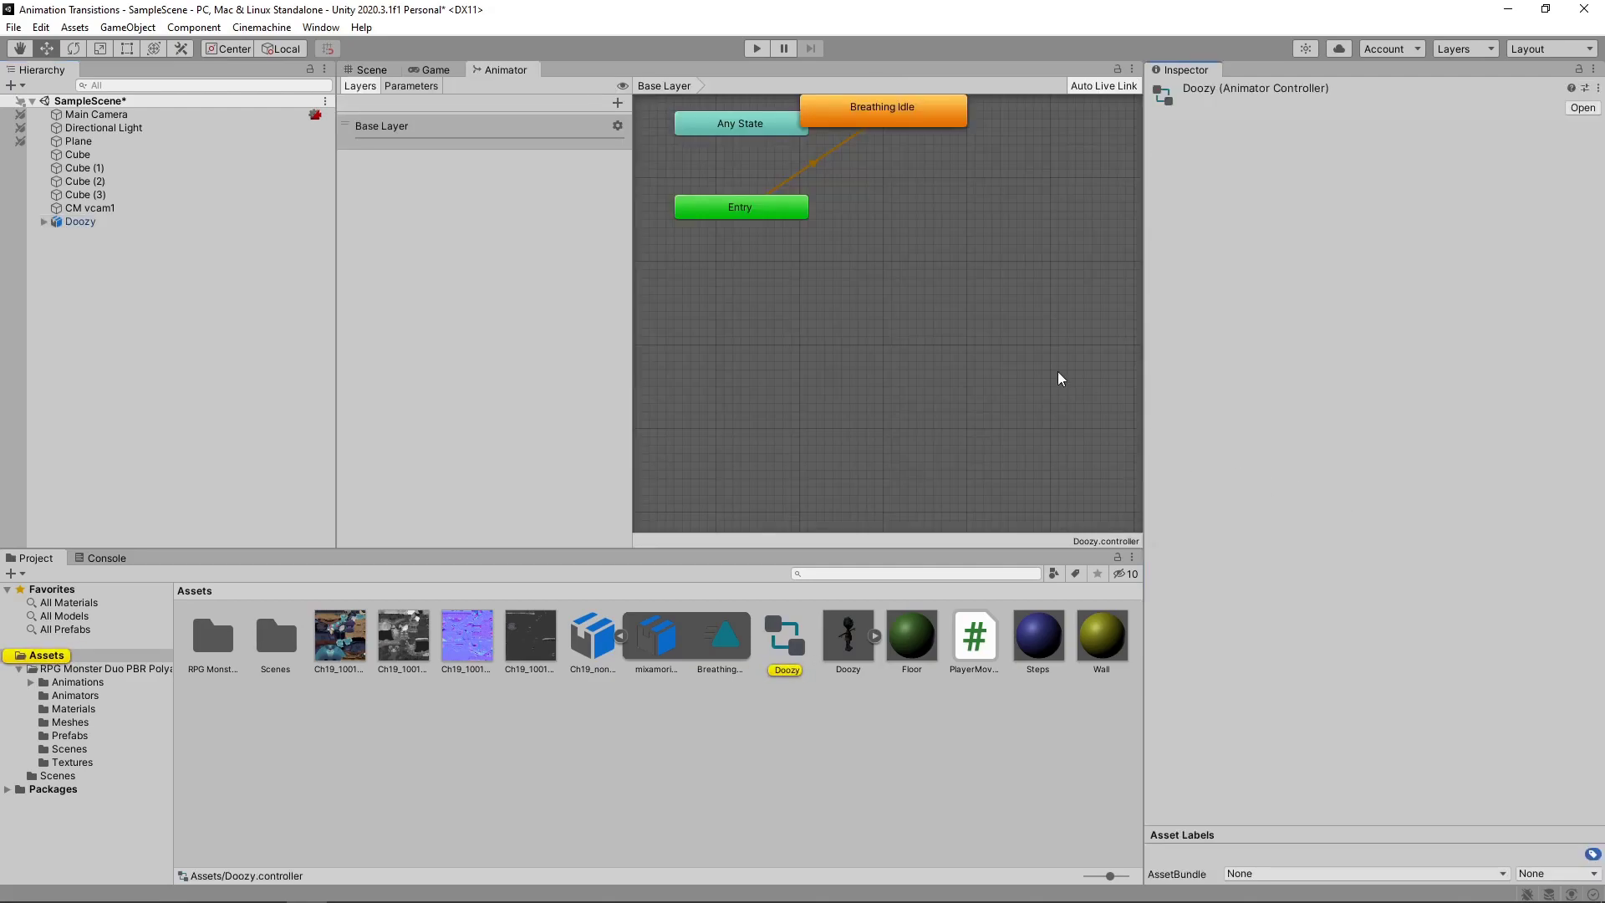
{"action": "middle_click_drag", "start_coordinate": [978, 315], "coordinate": [1013, 408]}
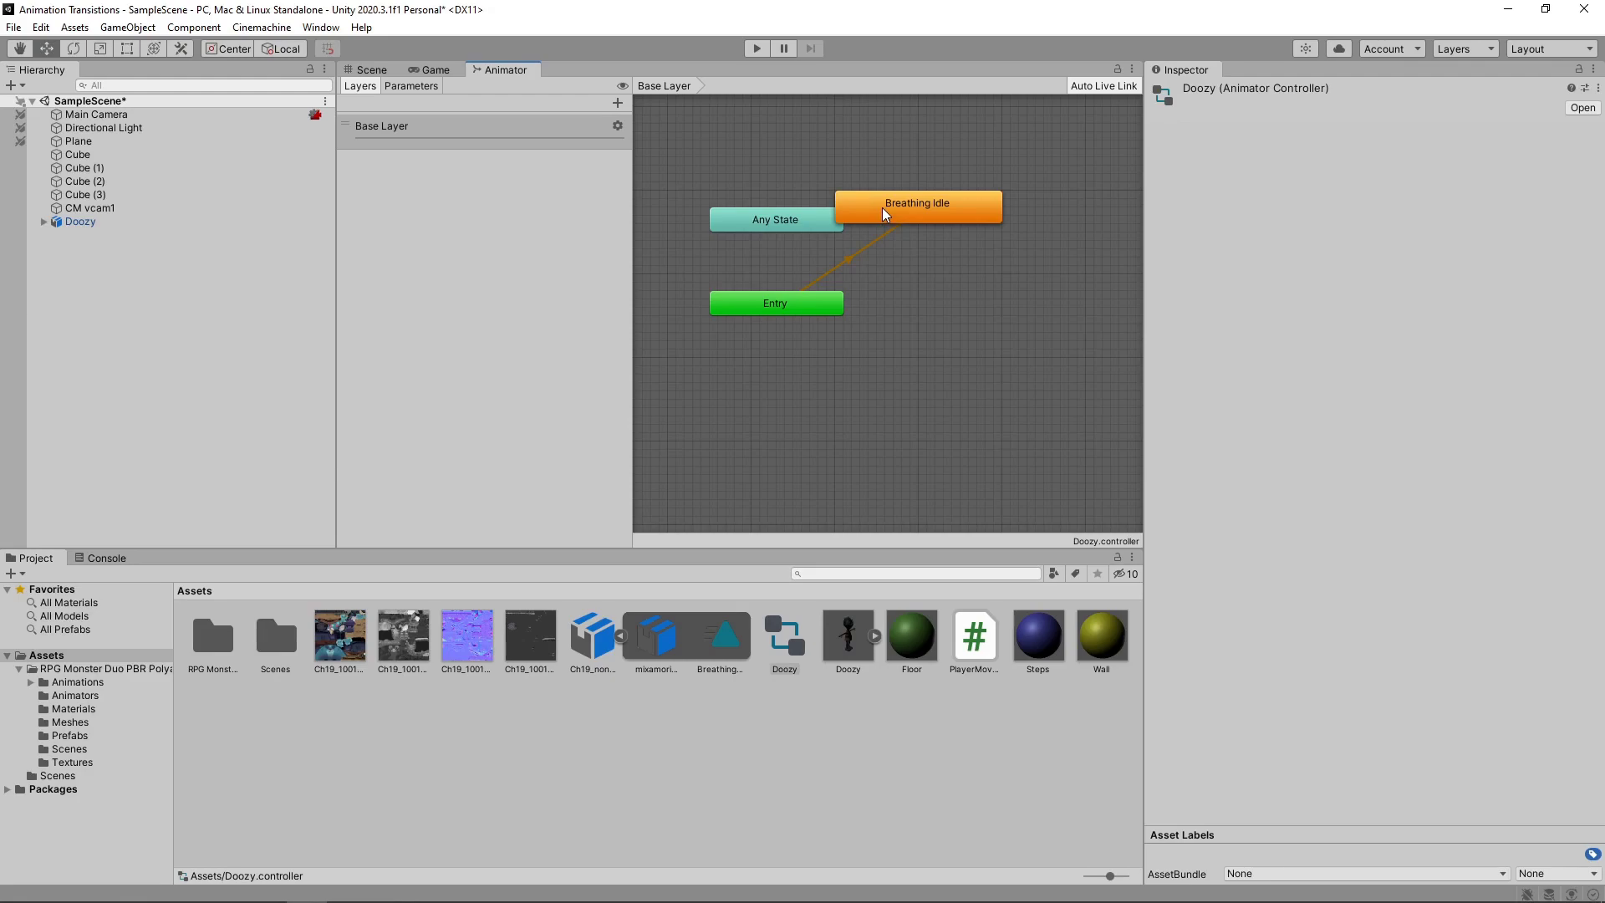
{"action": "left_click", "coordinate": [762, 48]}
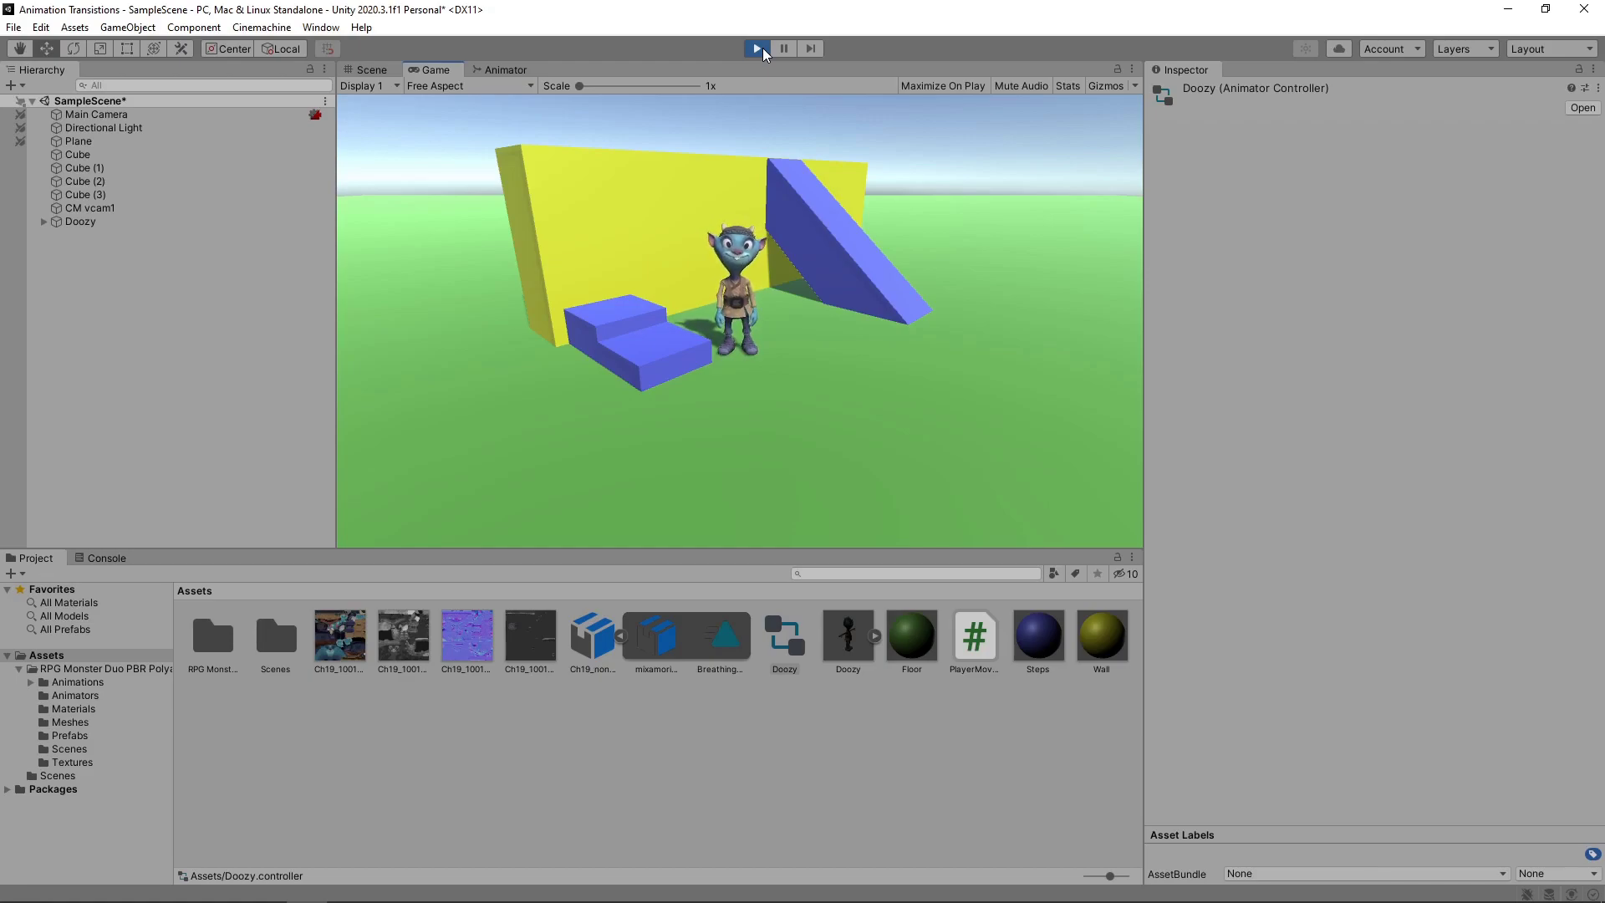
{"action": "left_click", "coordinate": [762, 48]}
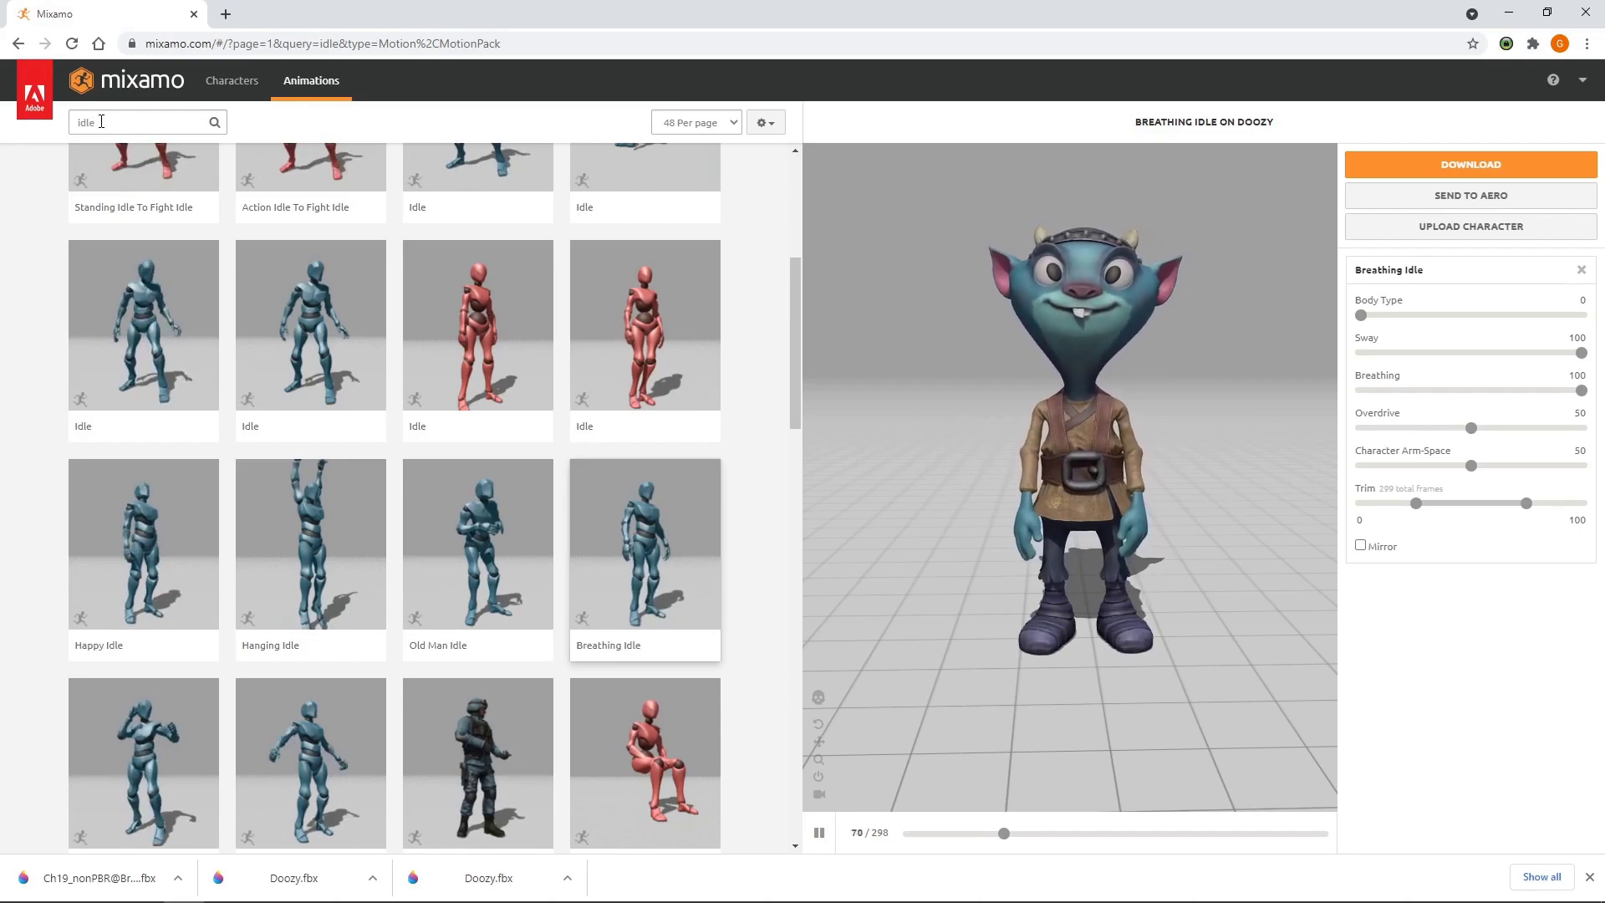
- Search Mixamo for 'running' and choose the Running animation for Doozy
{"action": "double_click", "coordinate": [96, 126]}
{"action": "type", "text": "running"}
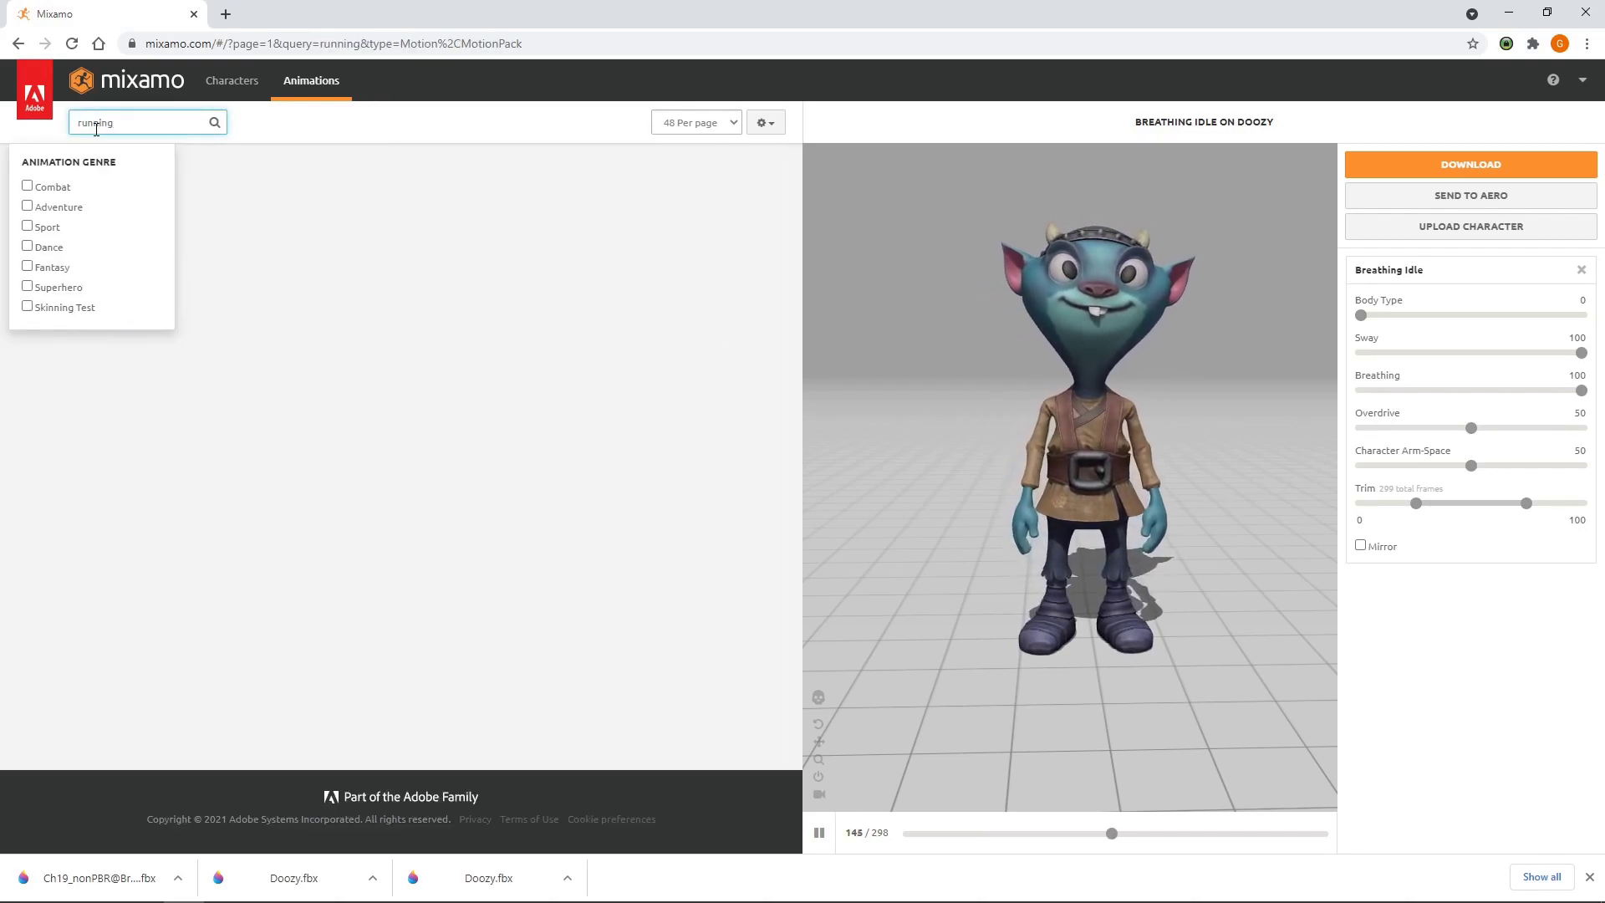
{"action": "left_click", "coordinate": [295, 481]}
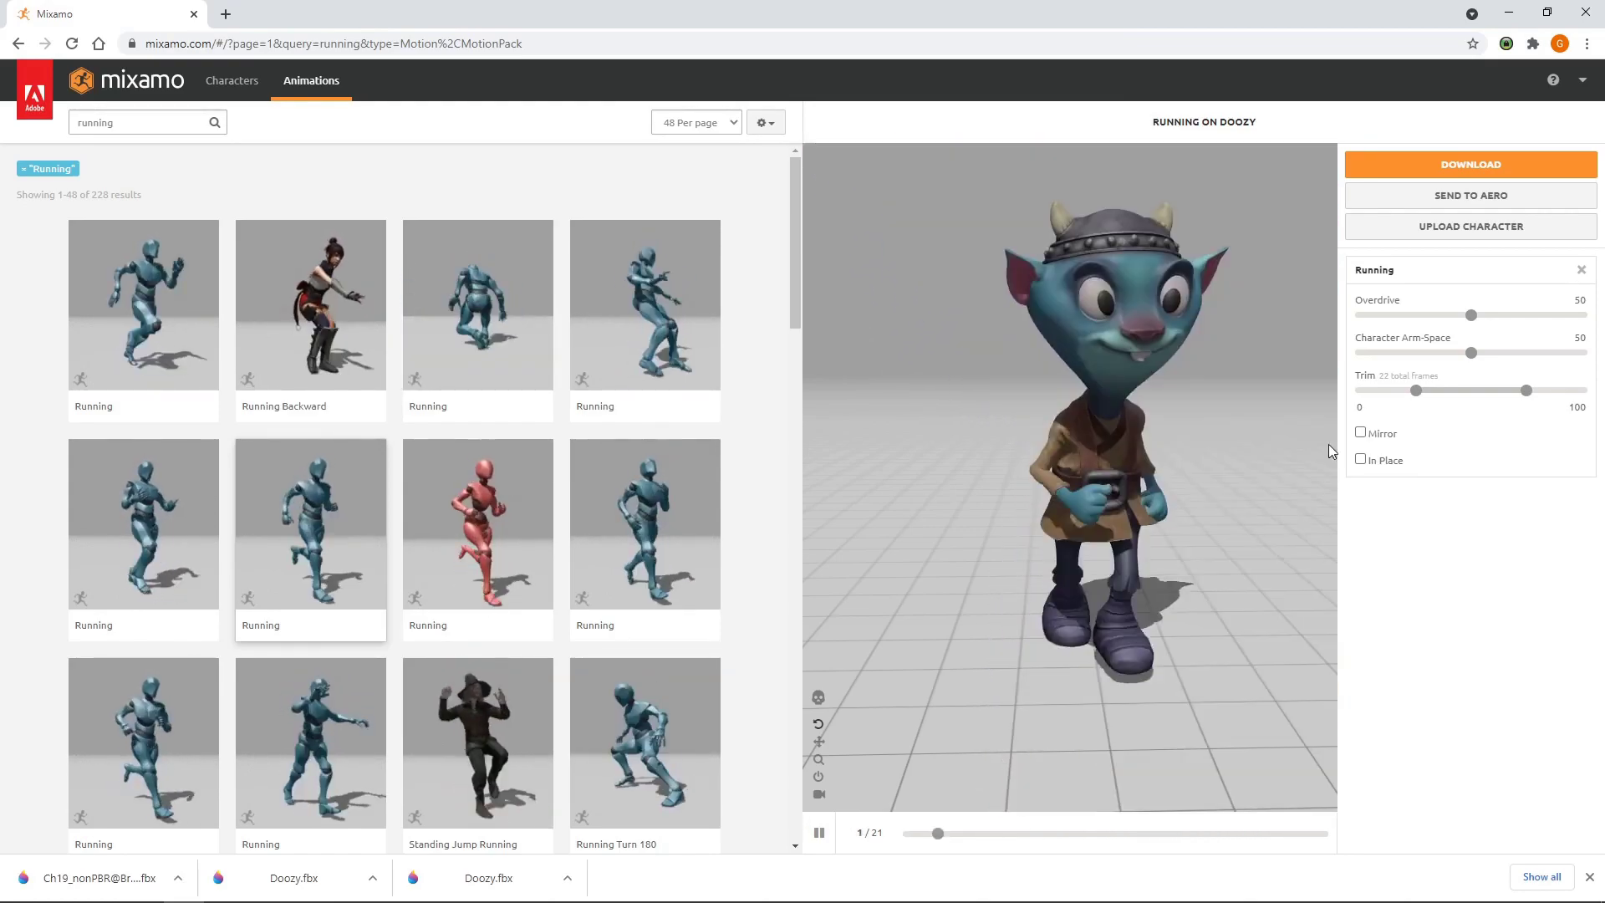
{"action": "left_click", "coordinate": [1360, 459]}
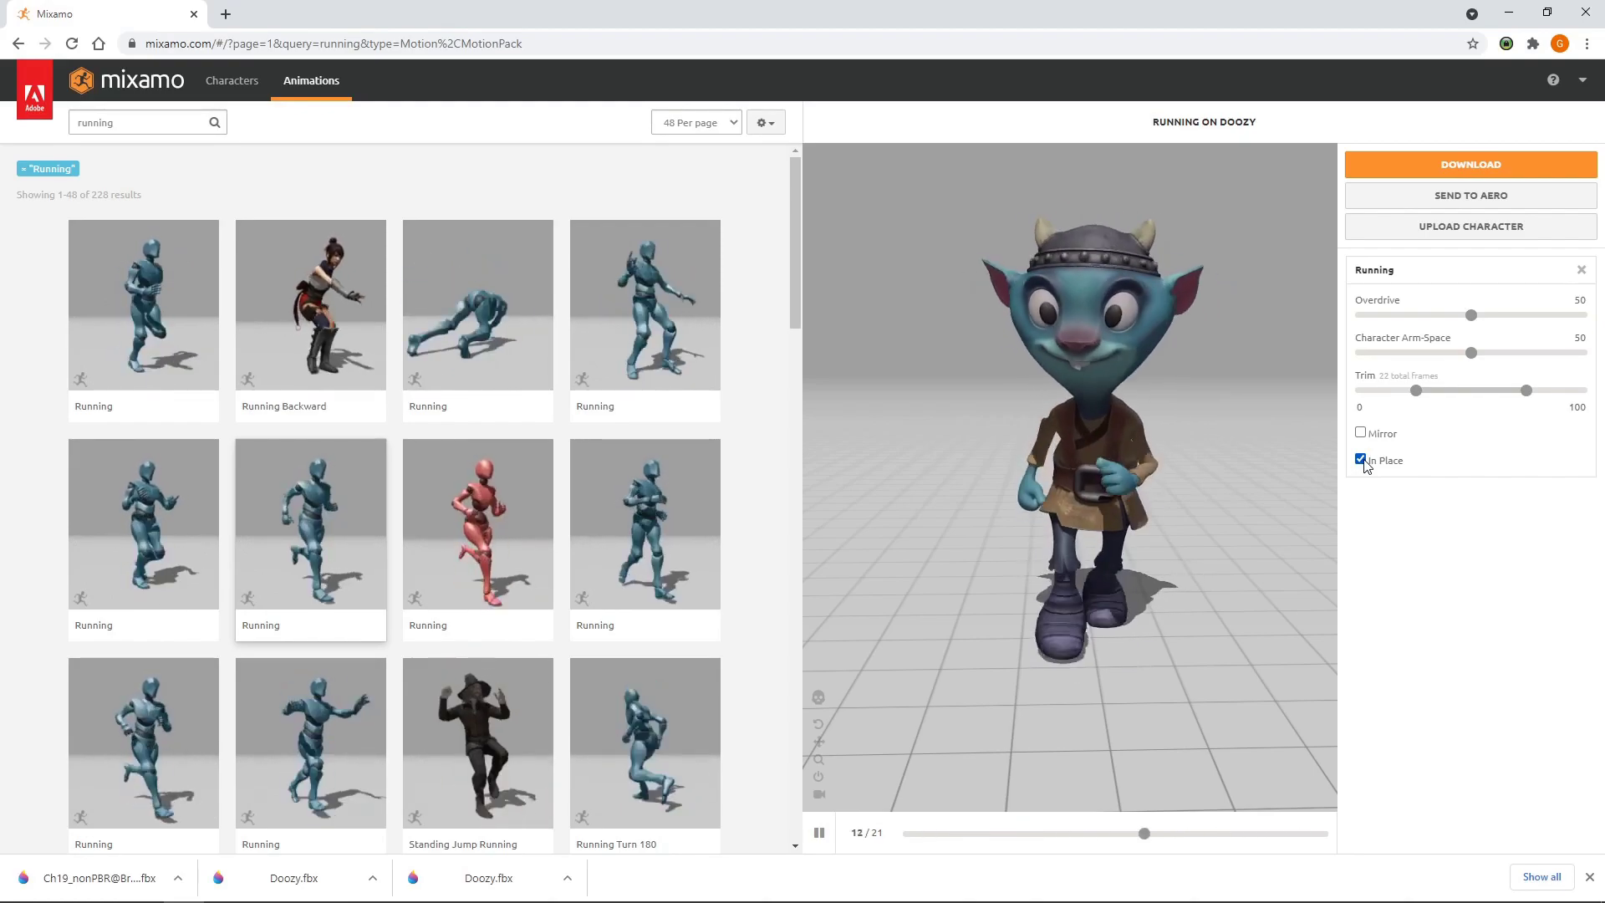
{"action": "left_click", "coordinate": [1523, 177]}
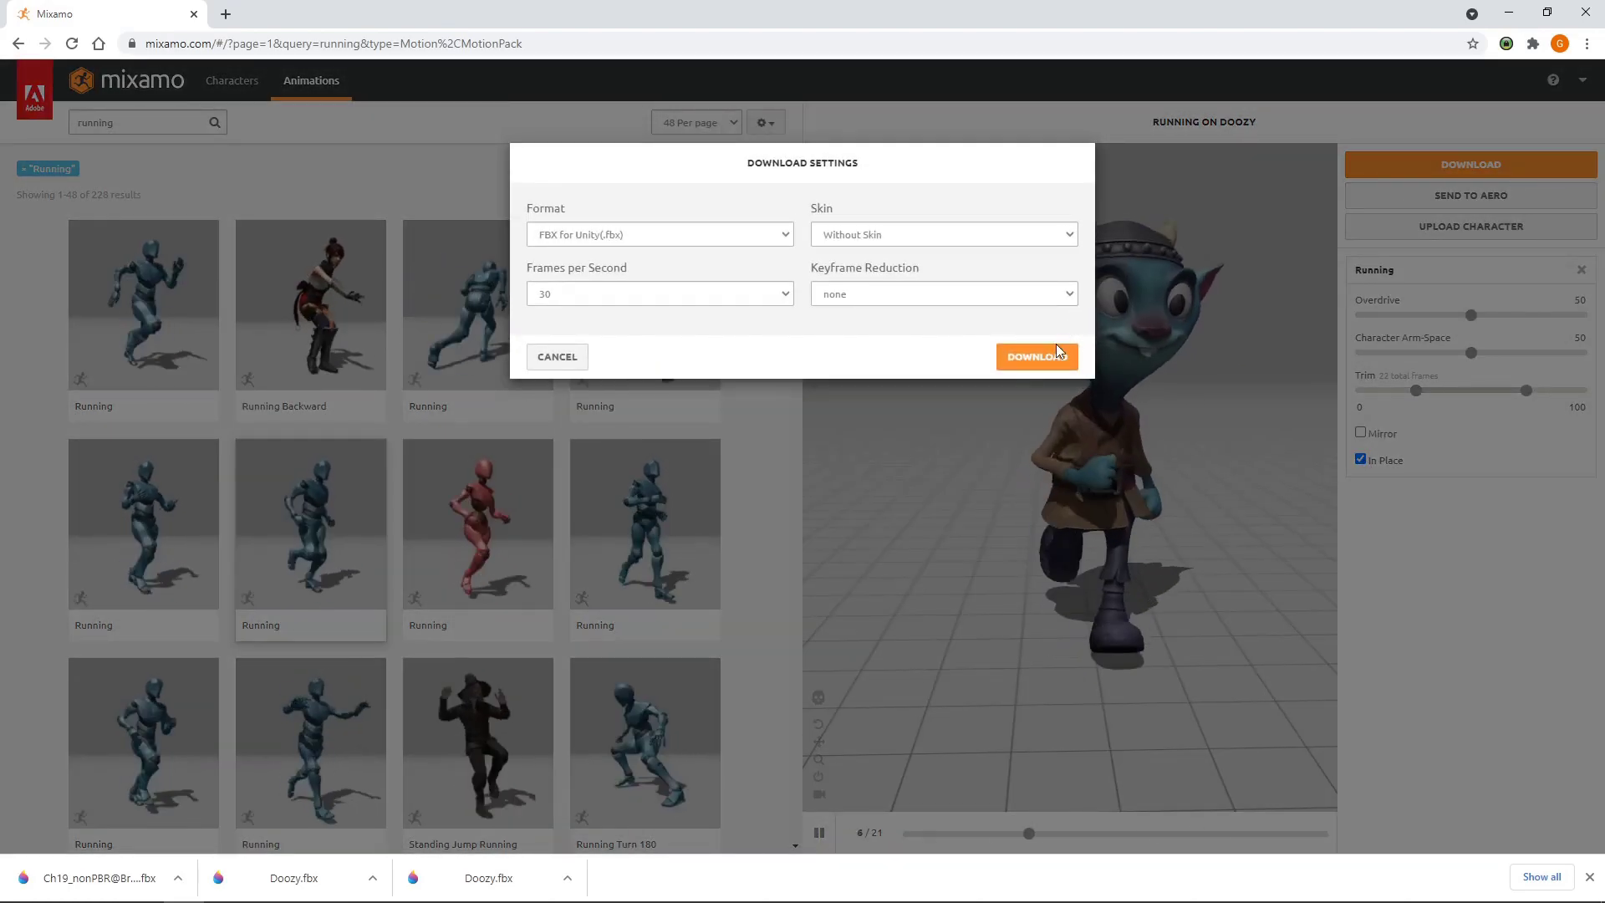
{"action": "left_click", "coordinate": [1049, 353]}
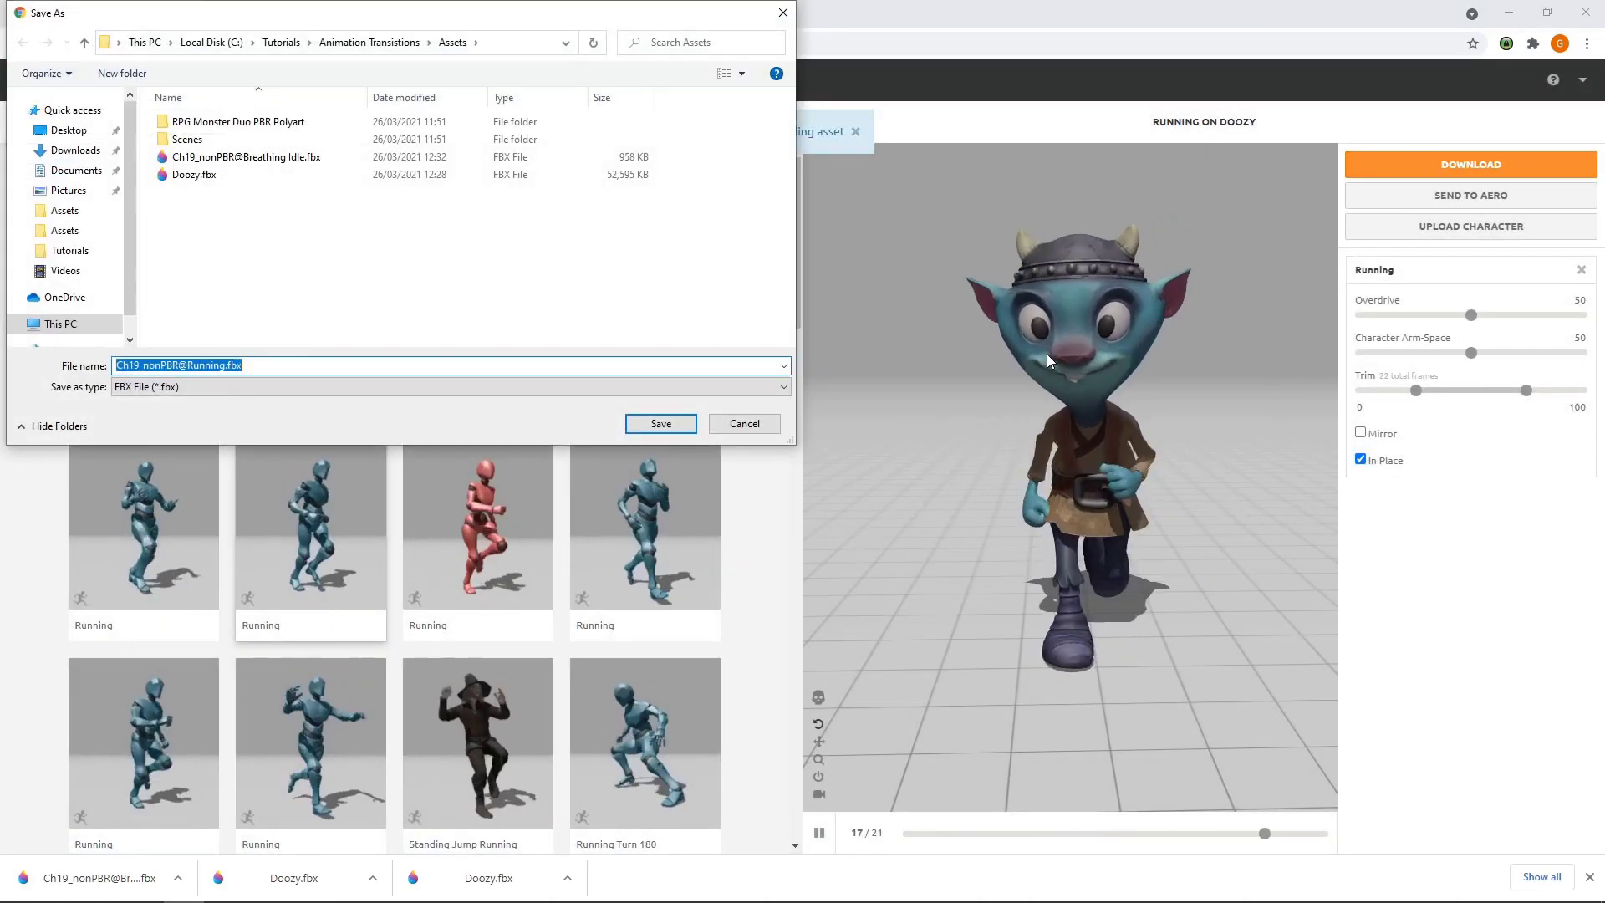
{"action": "left_click", "coordinate": [637, 424]}
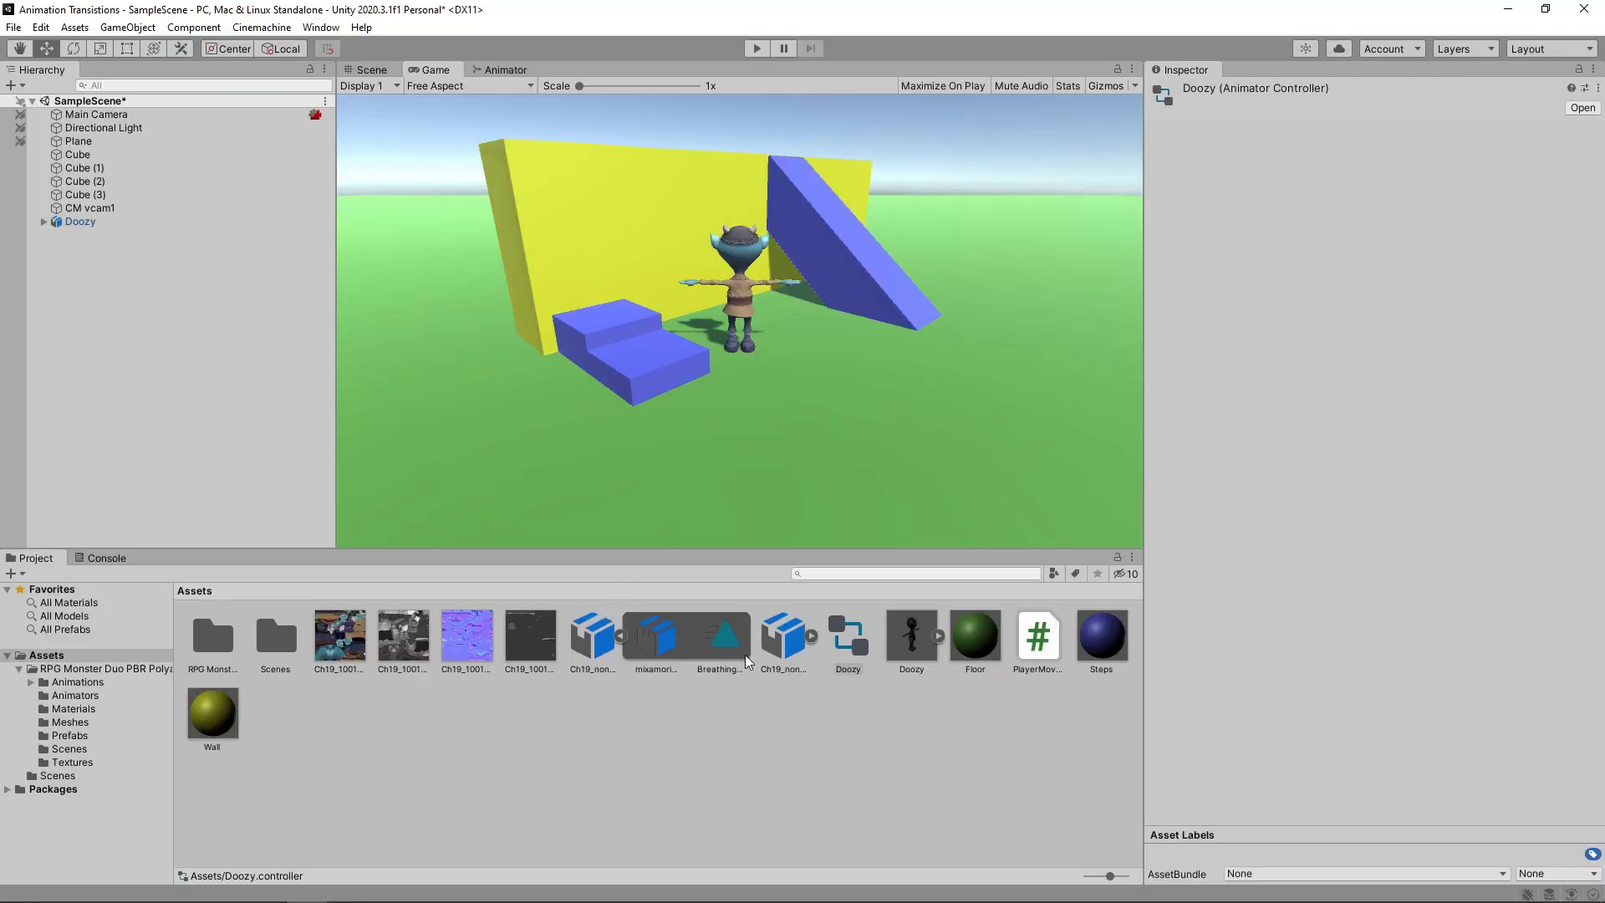
- Make the Running clip loop and add it as a Running state in Doozy's animator
{"action": "left_click", "coordinate": [789, 652]}
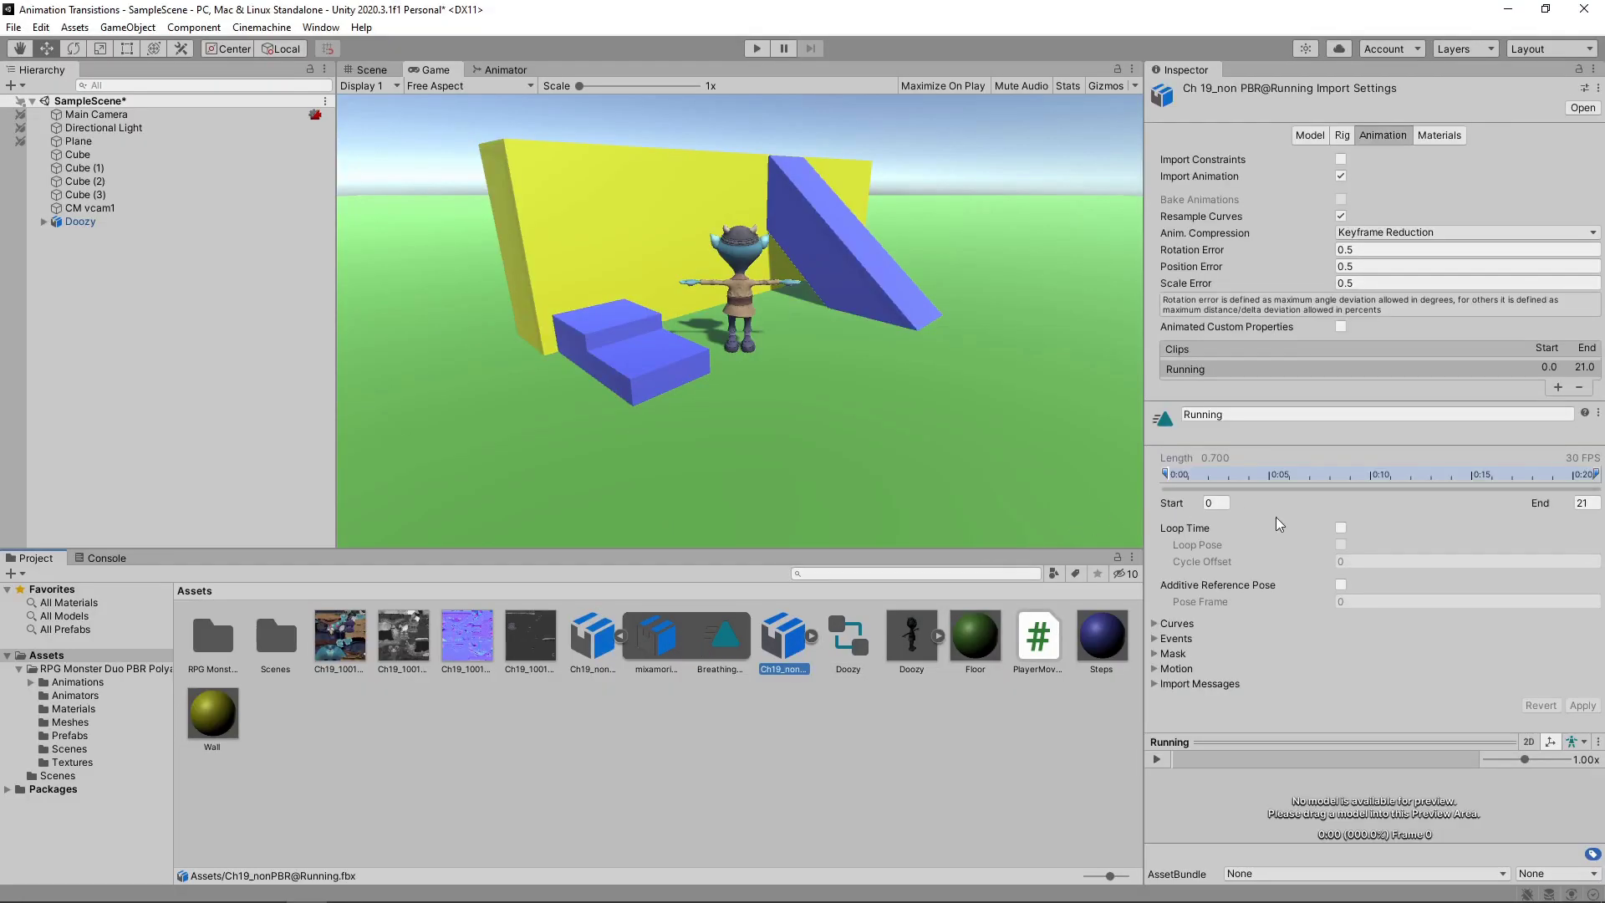
{"action": "left_click", "coordinate": [1341, 527]}
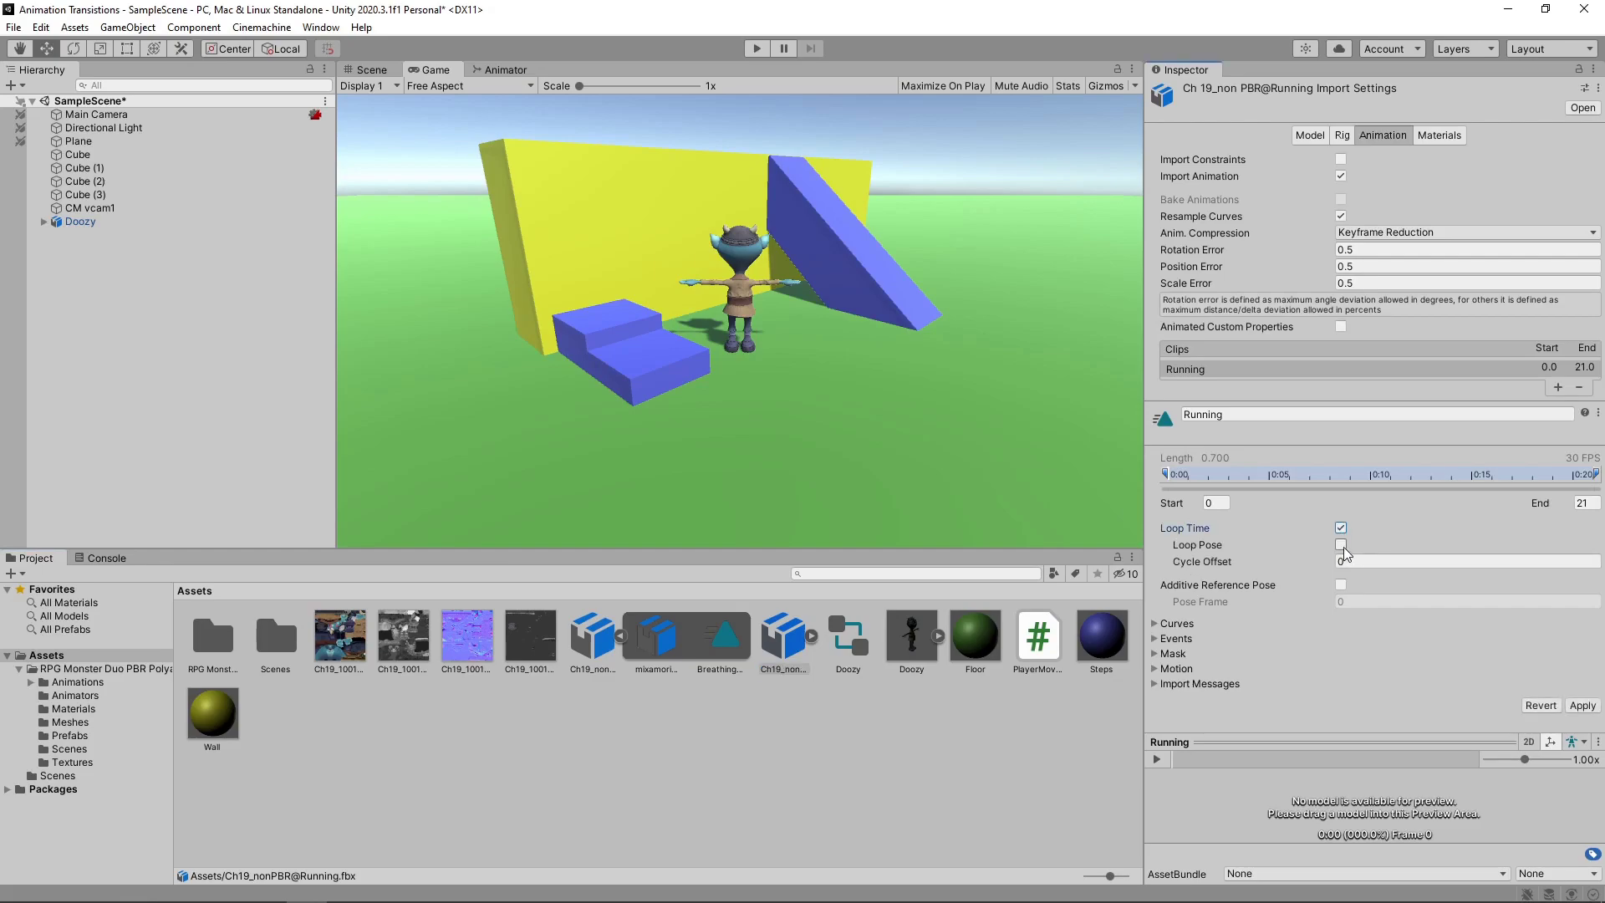
{"action": "left_click", "coordinate": [1578, 706]}
{"action": "left_click", "coordinate": [819, 639]}
{"action": "left_click_drag", "start_coordinate": [898, 649], "coordinate": [122, 224]}
{"action": "left_click", "coordinate": [495, 70]}
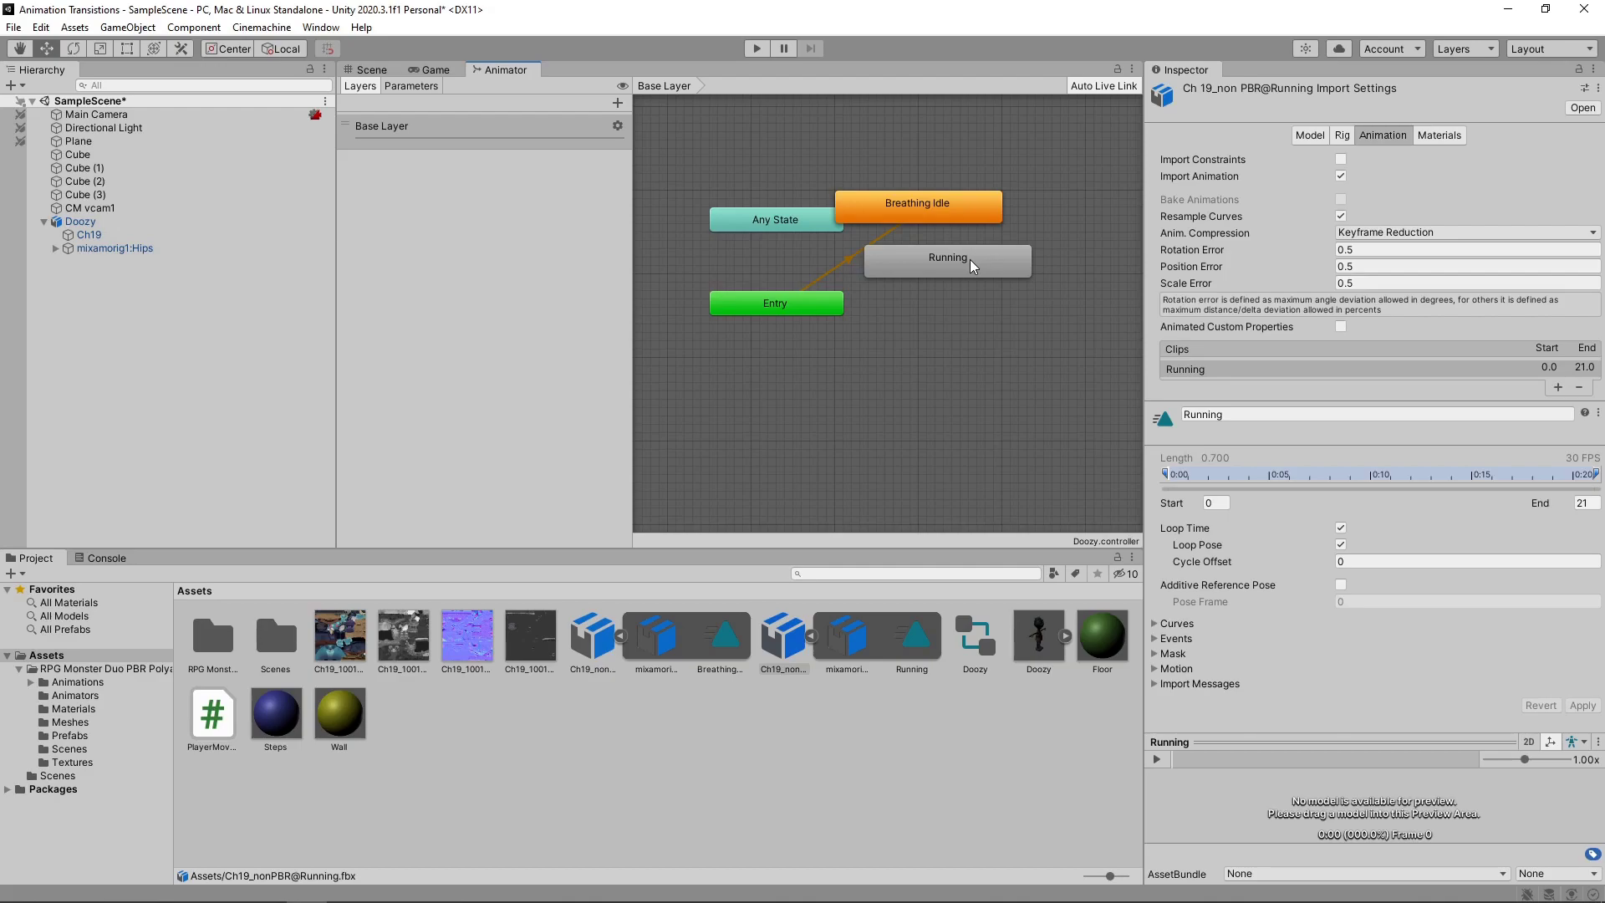
- Create a transition from Breathing Idle to the Running state
{"action": "right_click", "coordinate": [961, 214]}
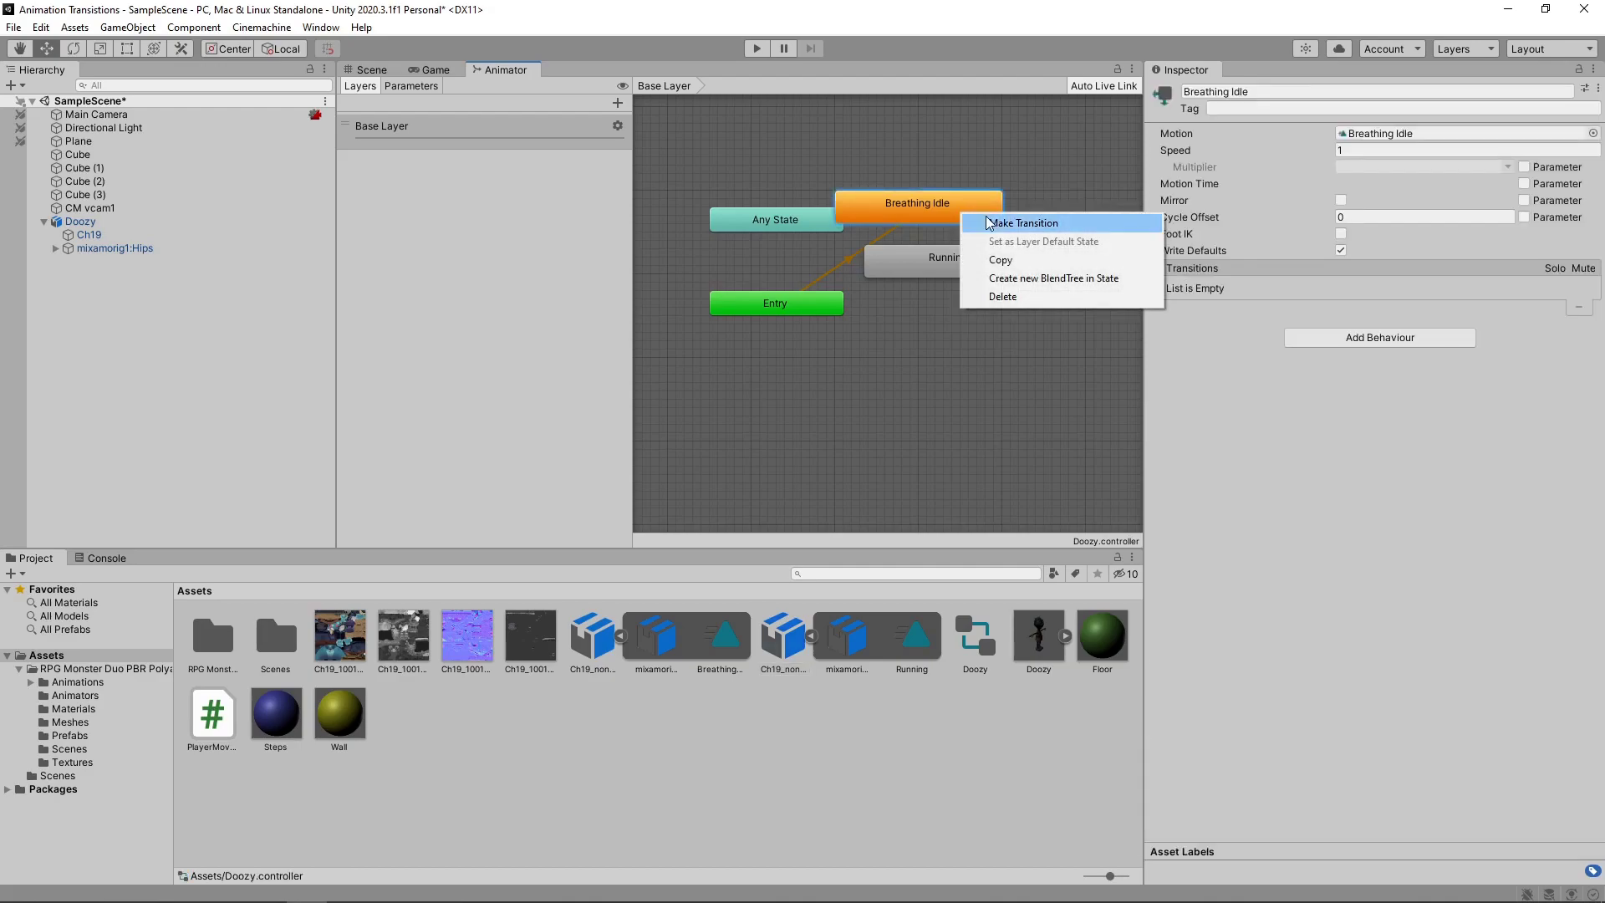
{"action": "left_click", "coordinate": [991, 222]}
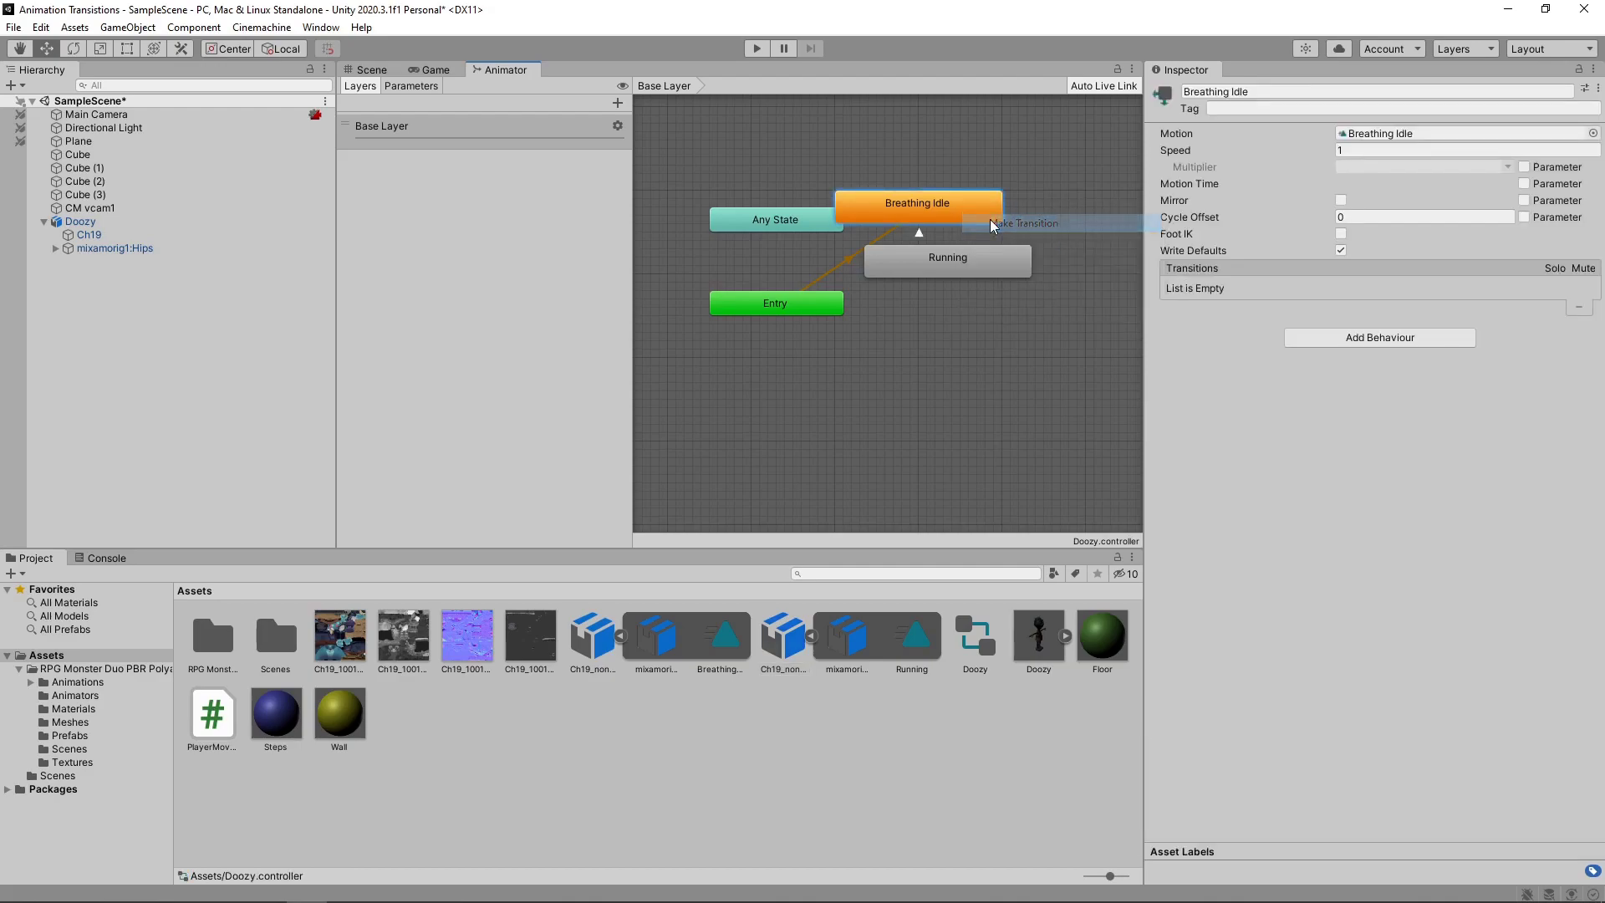
{"action": "left_click", "coordinate": [961, 253]}
{"action": "left_click_drag", "start_coordinate": [960, 259], "coordinate": [968, 311]}
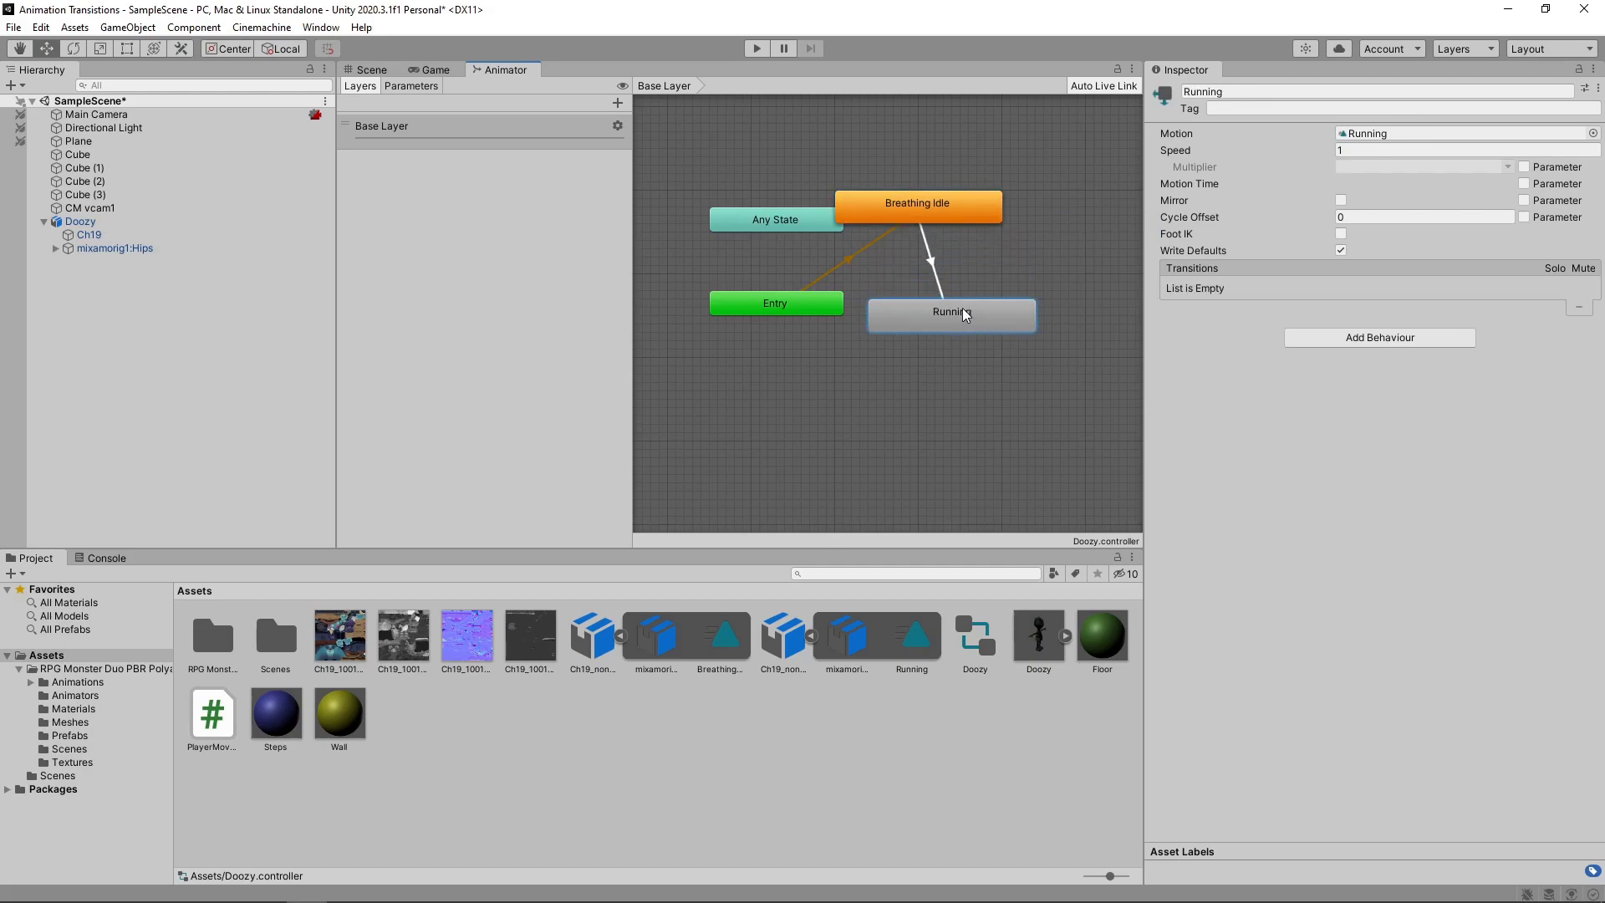
- Review the Breathing Idle→Running transition's Exit Time and Transition Duration, then play-test it
{"action": "left_click", "coordinate": [934, 273]}
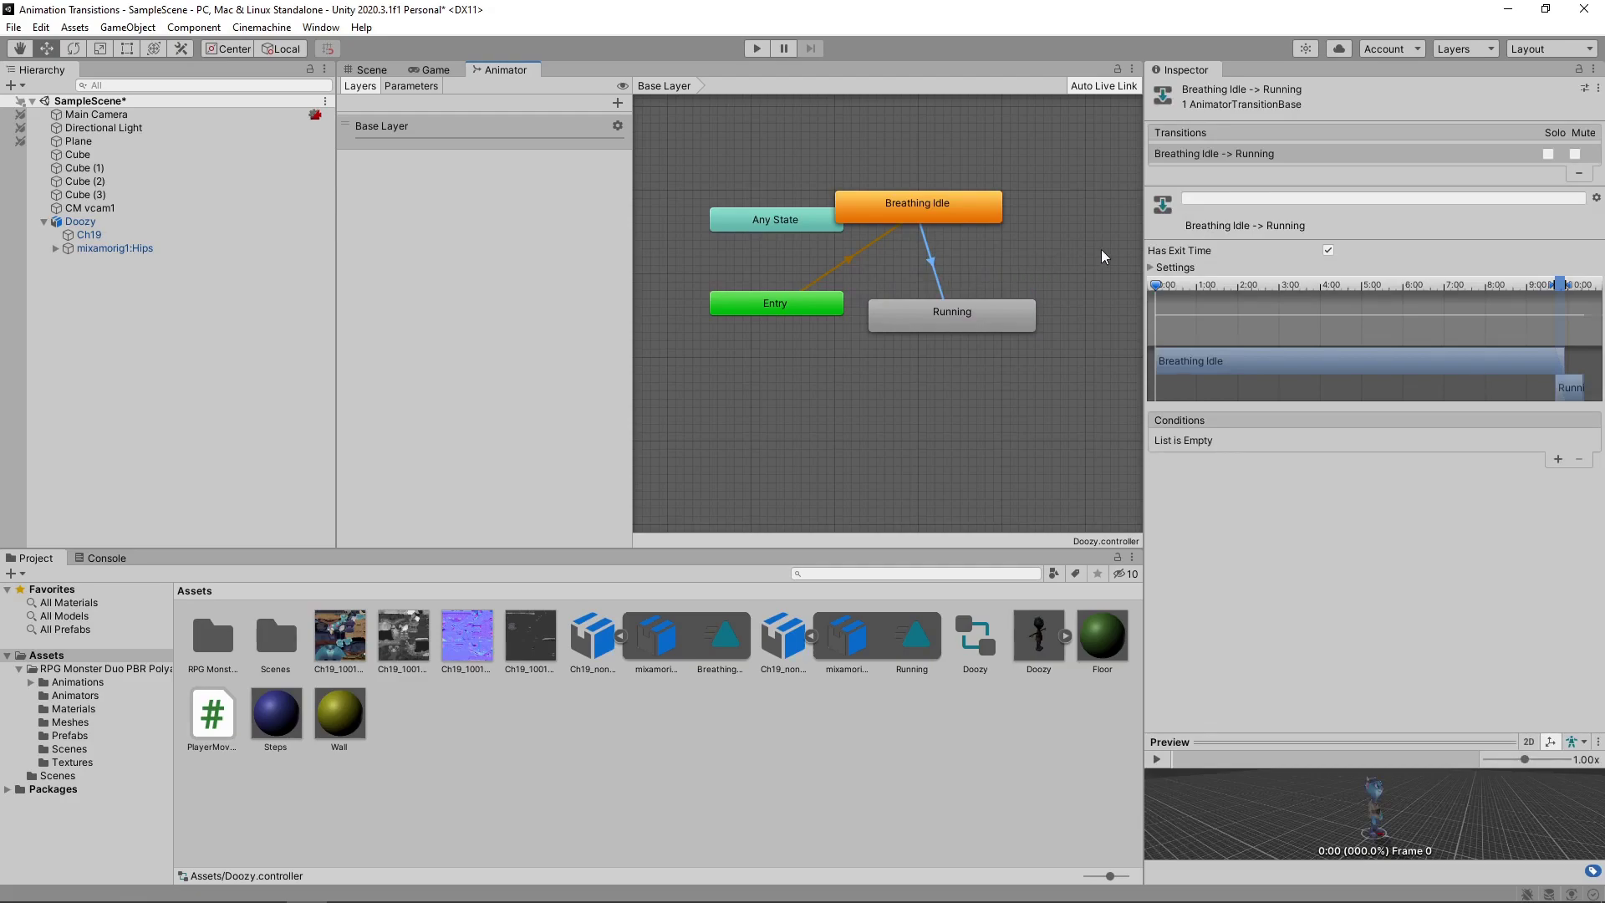
{"action": "left_click", "coordinate": [1151, 267]}
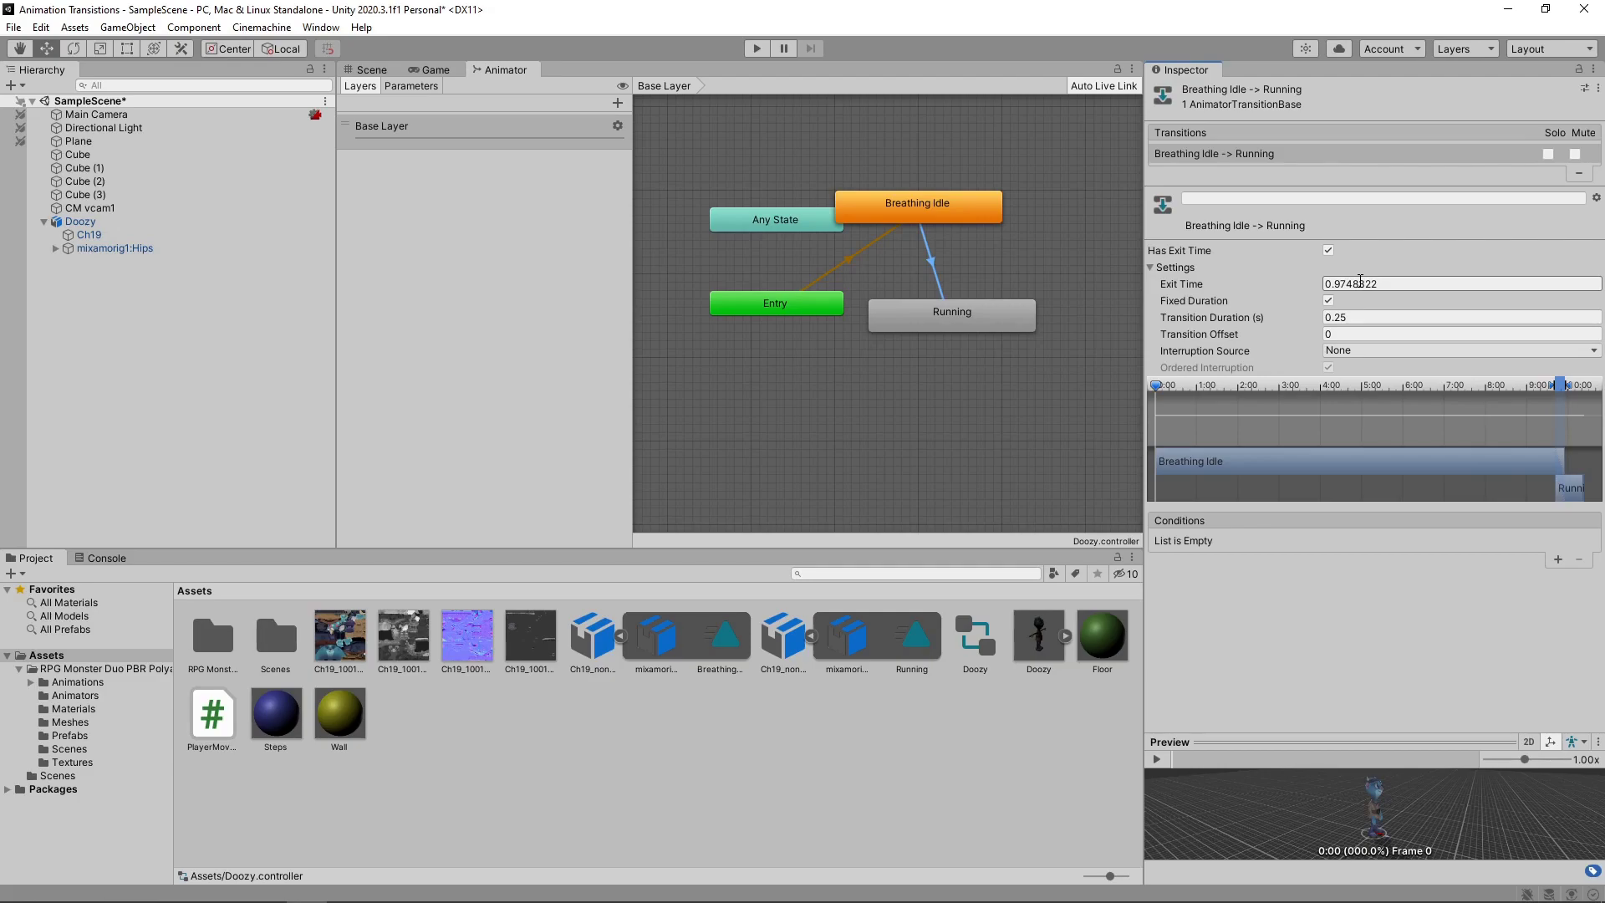
{"action": "left_click", "coordinate": [1346, 318]}
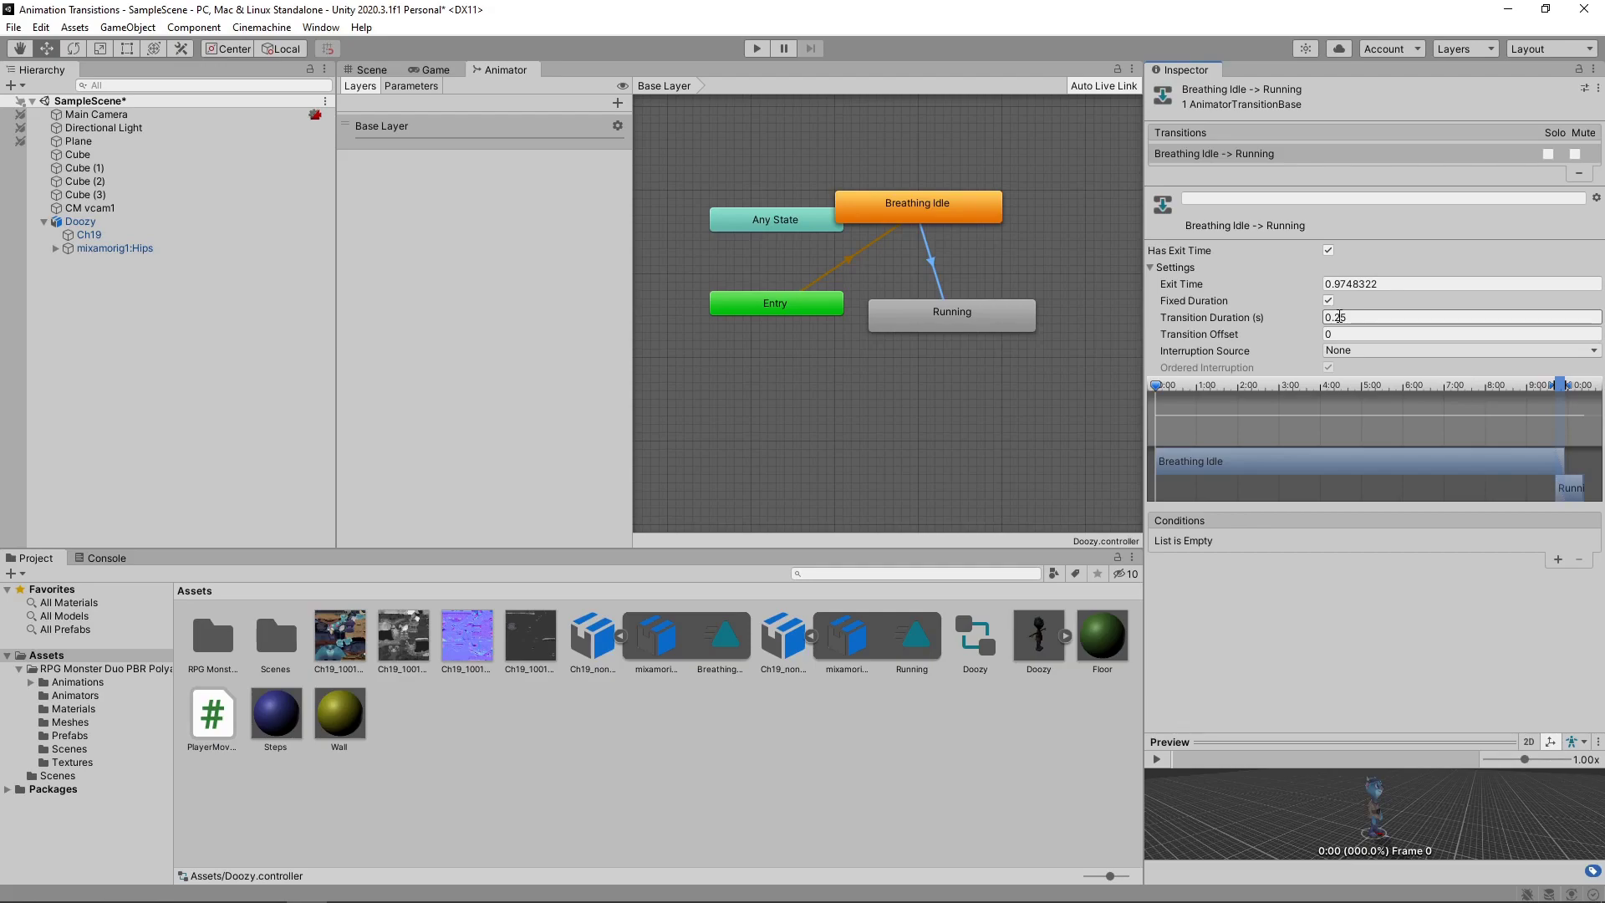
{"action": "left_click", "coordinate": [756, 48]}
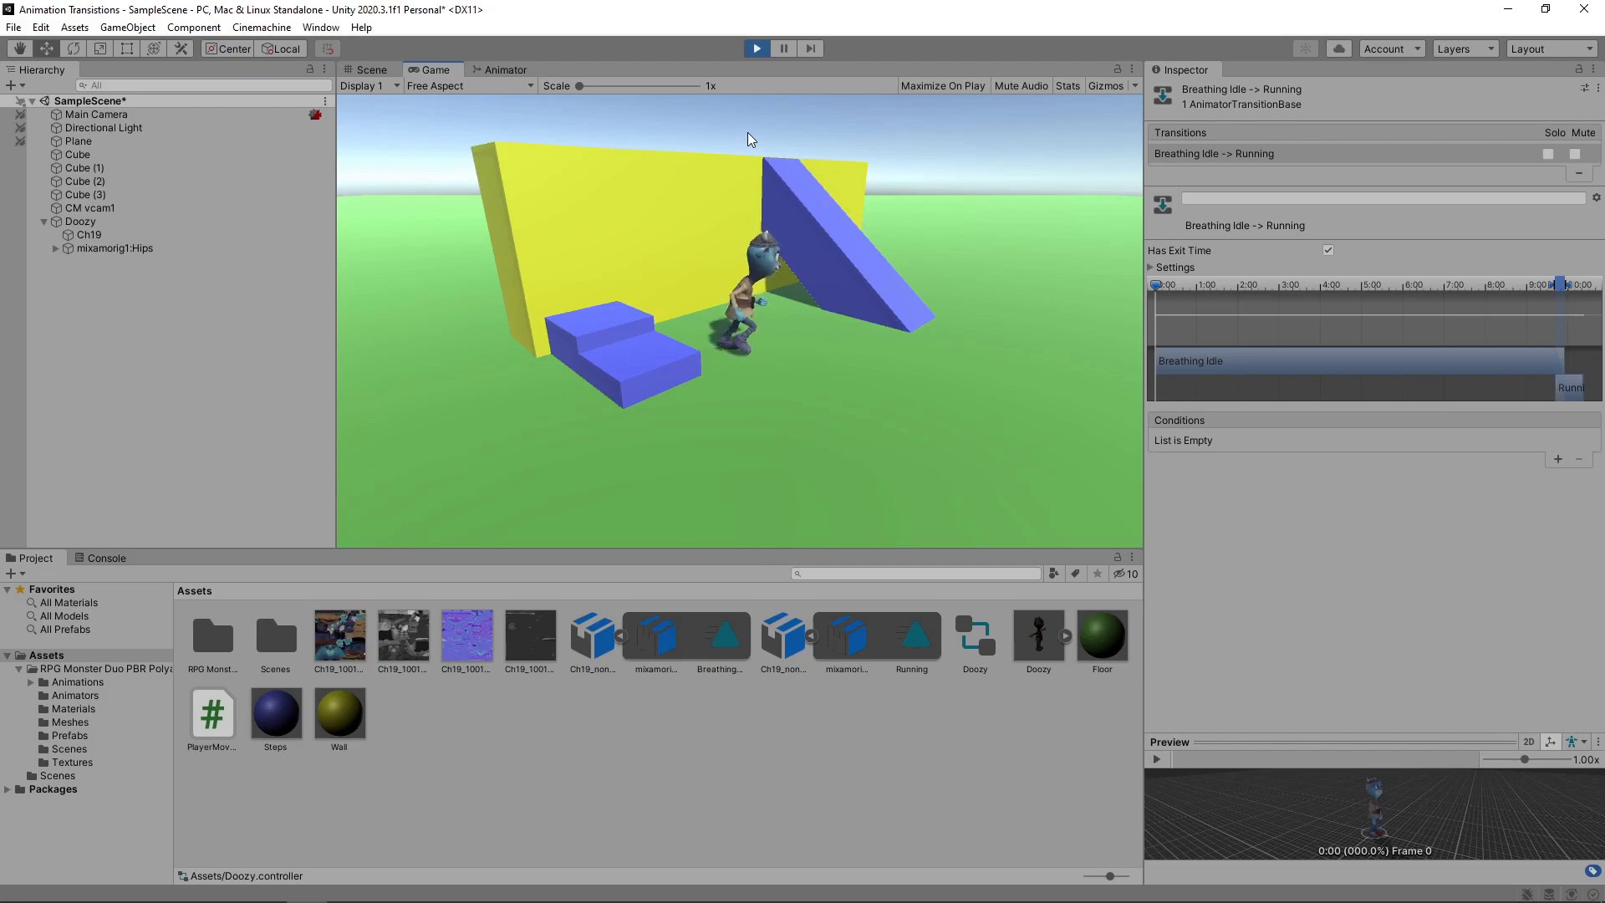
- Stop play mode and return to the Animator state graph
{"action": "left_click", "coordinate": [756, 48]}
{"action": "left_click", "coordinate": [512, 70]}
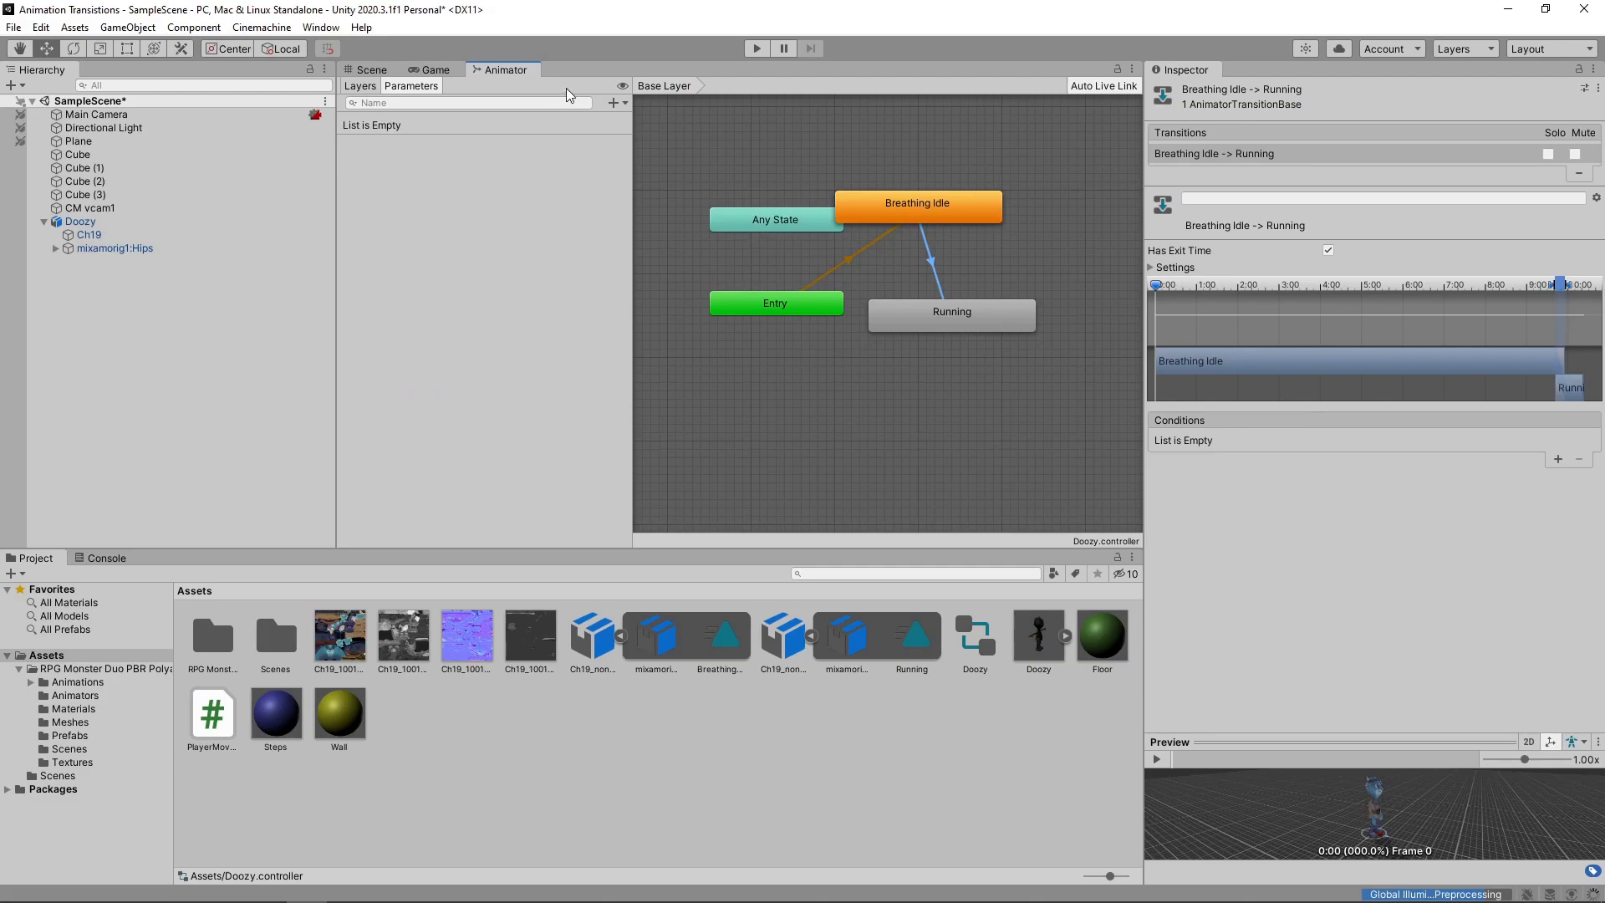
- Add a bool parameter named IsMoving to Doozy's animator
{"action": "left_click", "coordinate": [614, 105]}
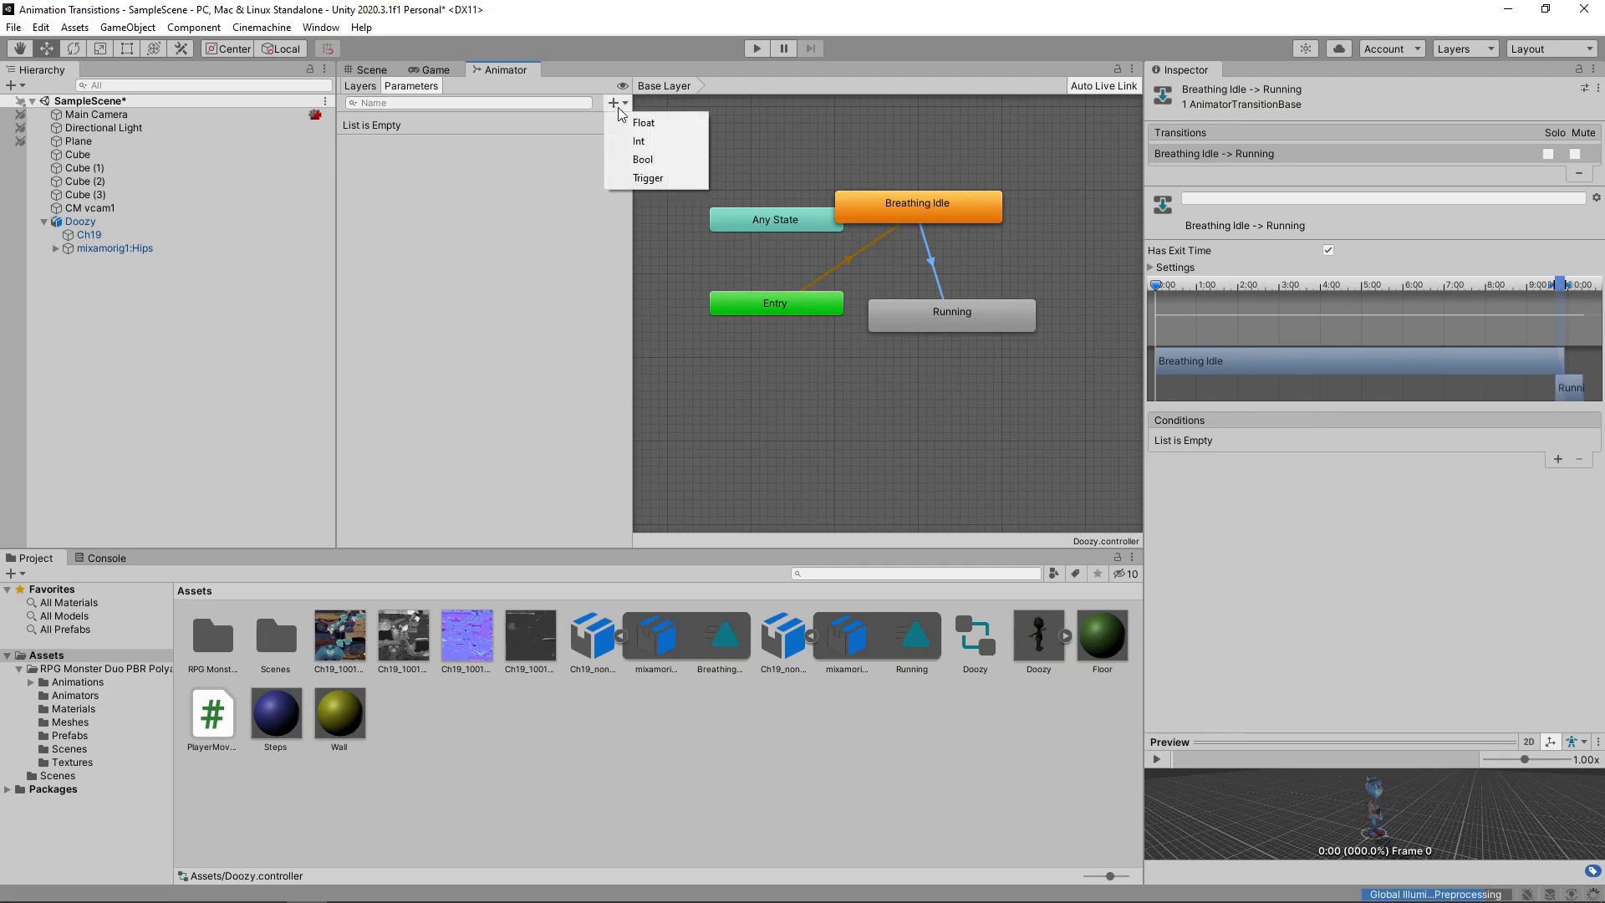
{"action": "left_click", "coordinate": [682, 160]}
{"action": "type", "text": "IsMoving"}
{"action": "key", "text": "Return"}
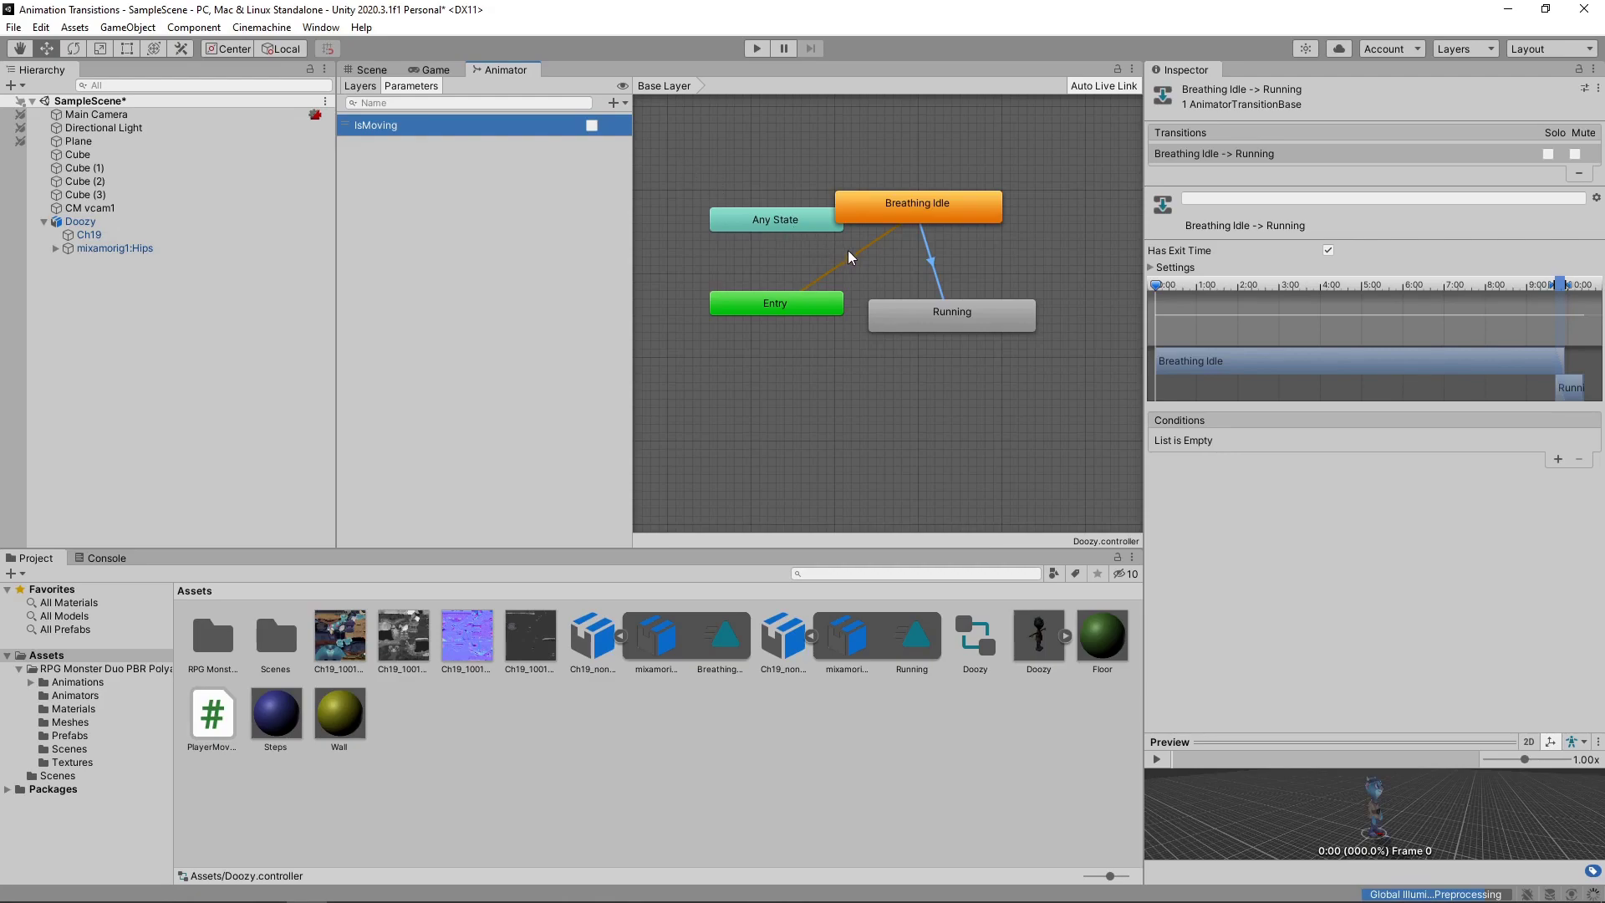
- Turn off Has Exit Time on Breathing Idle→Running and require IsMoving true
{"action": "left_click", "coordinate": [926, 244]}
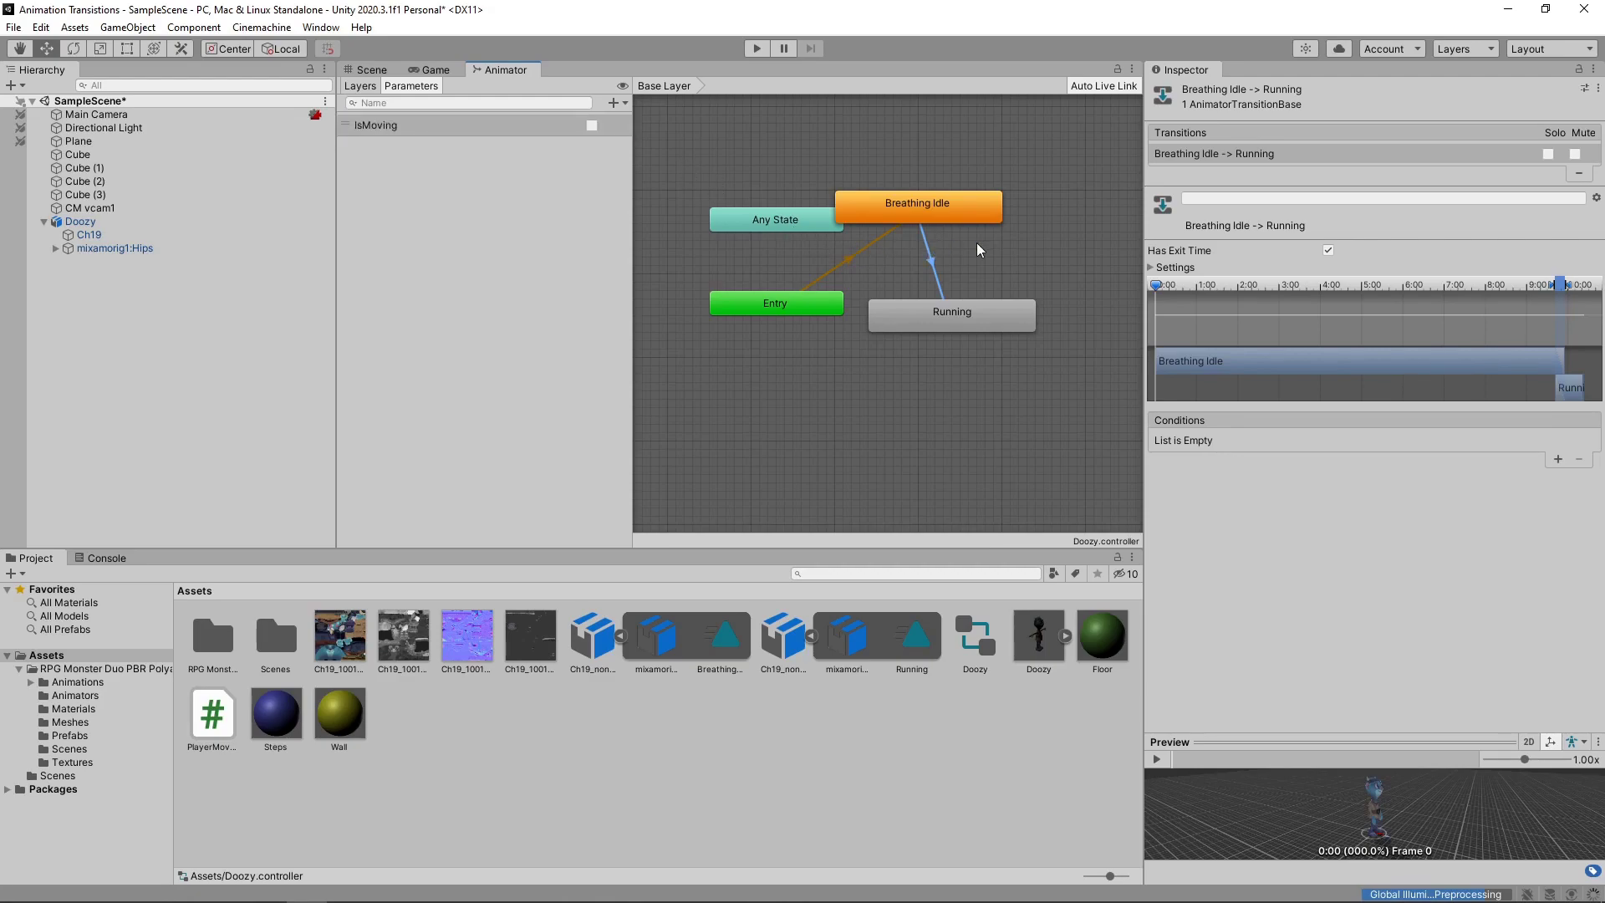
{"action": "left_click", "coordinate": [1327, 249]}
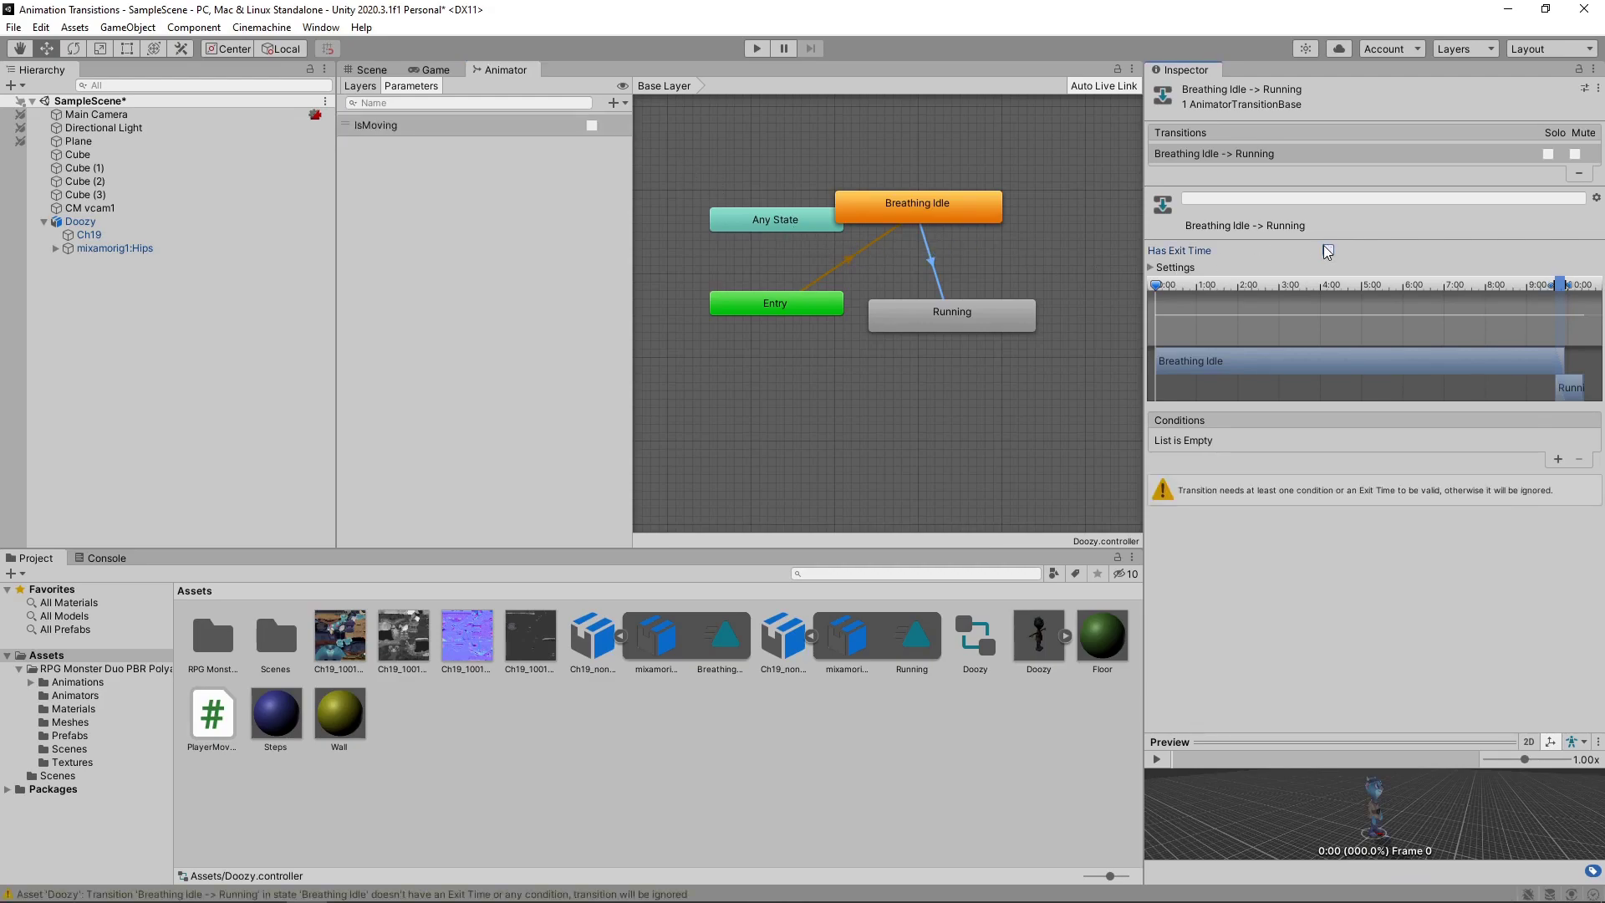
{"action": "left_click", "coordinate": [1558, 460]}
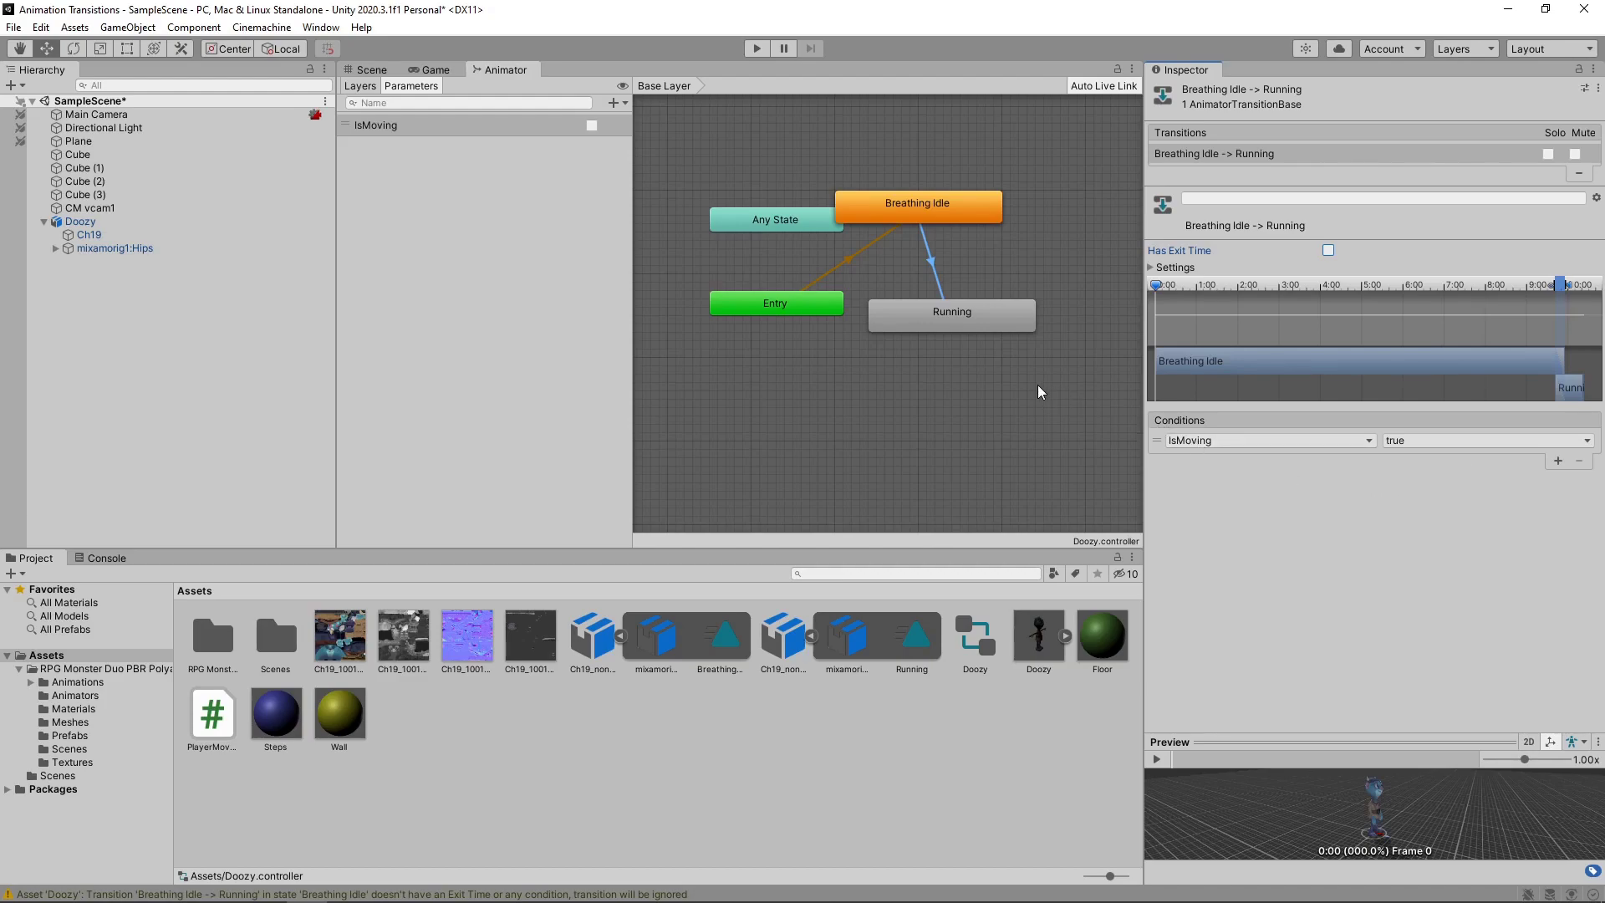
{"action": "right_click", "coordinate": [1005, 309]}
- Create a Running→Breathing Idle transition with exit time off and condition IsMoving false
{"action": "left_click", "coordinate": [1021, 317]}
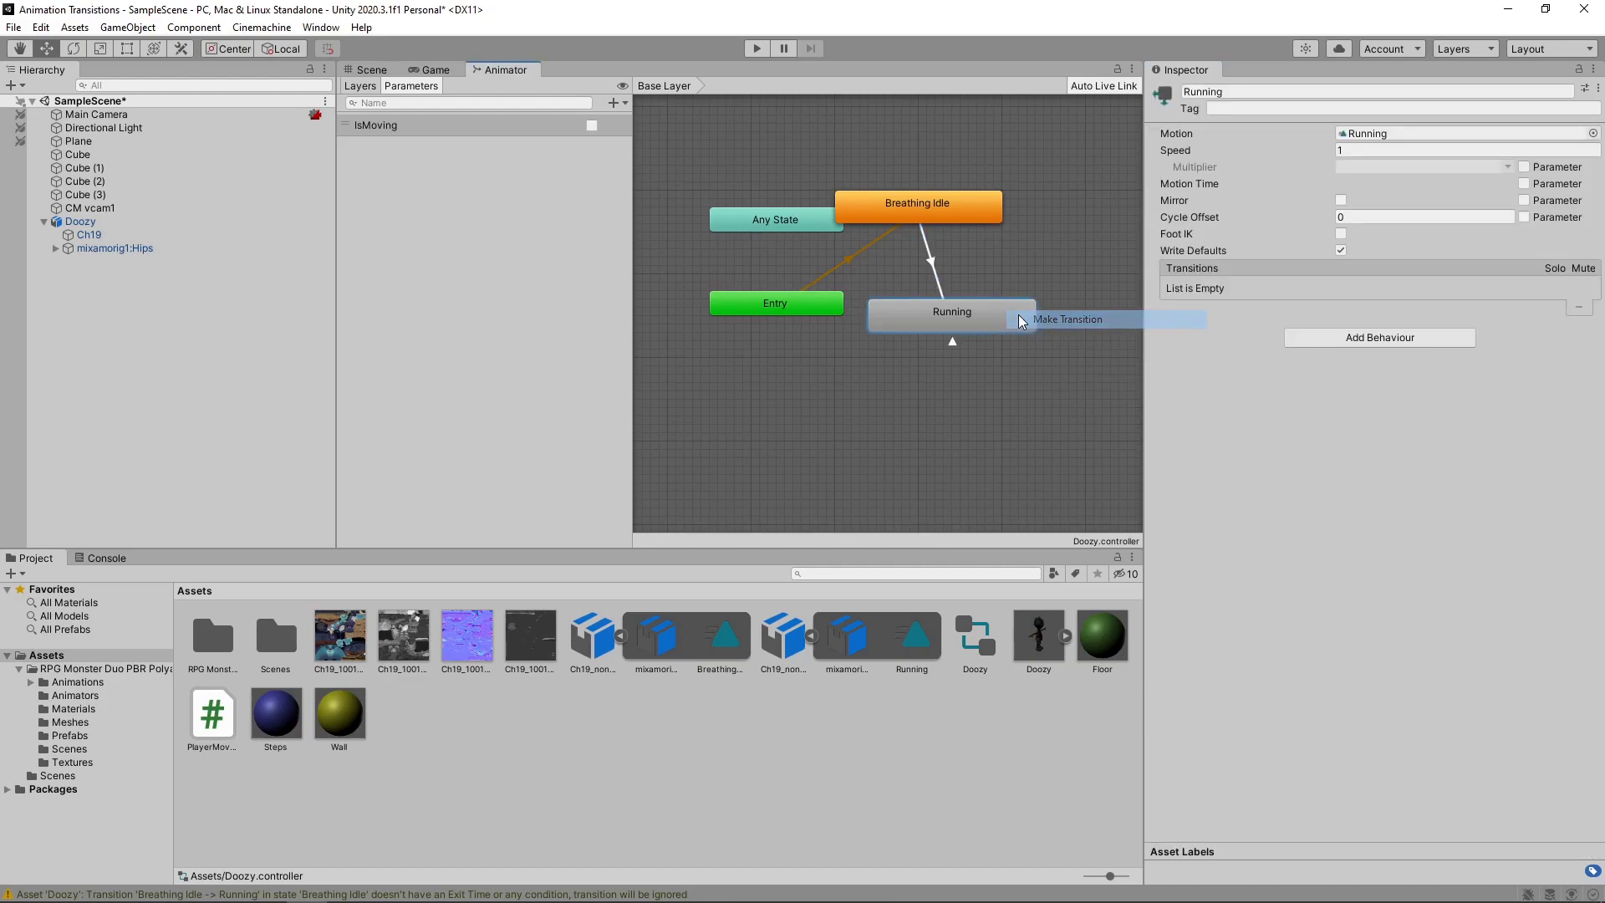
{"action": "left_click", "coordinate": [958, 211]}
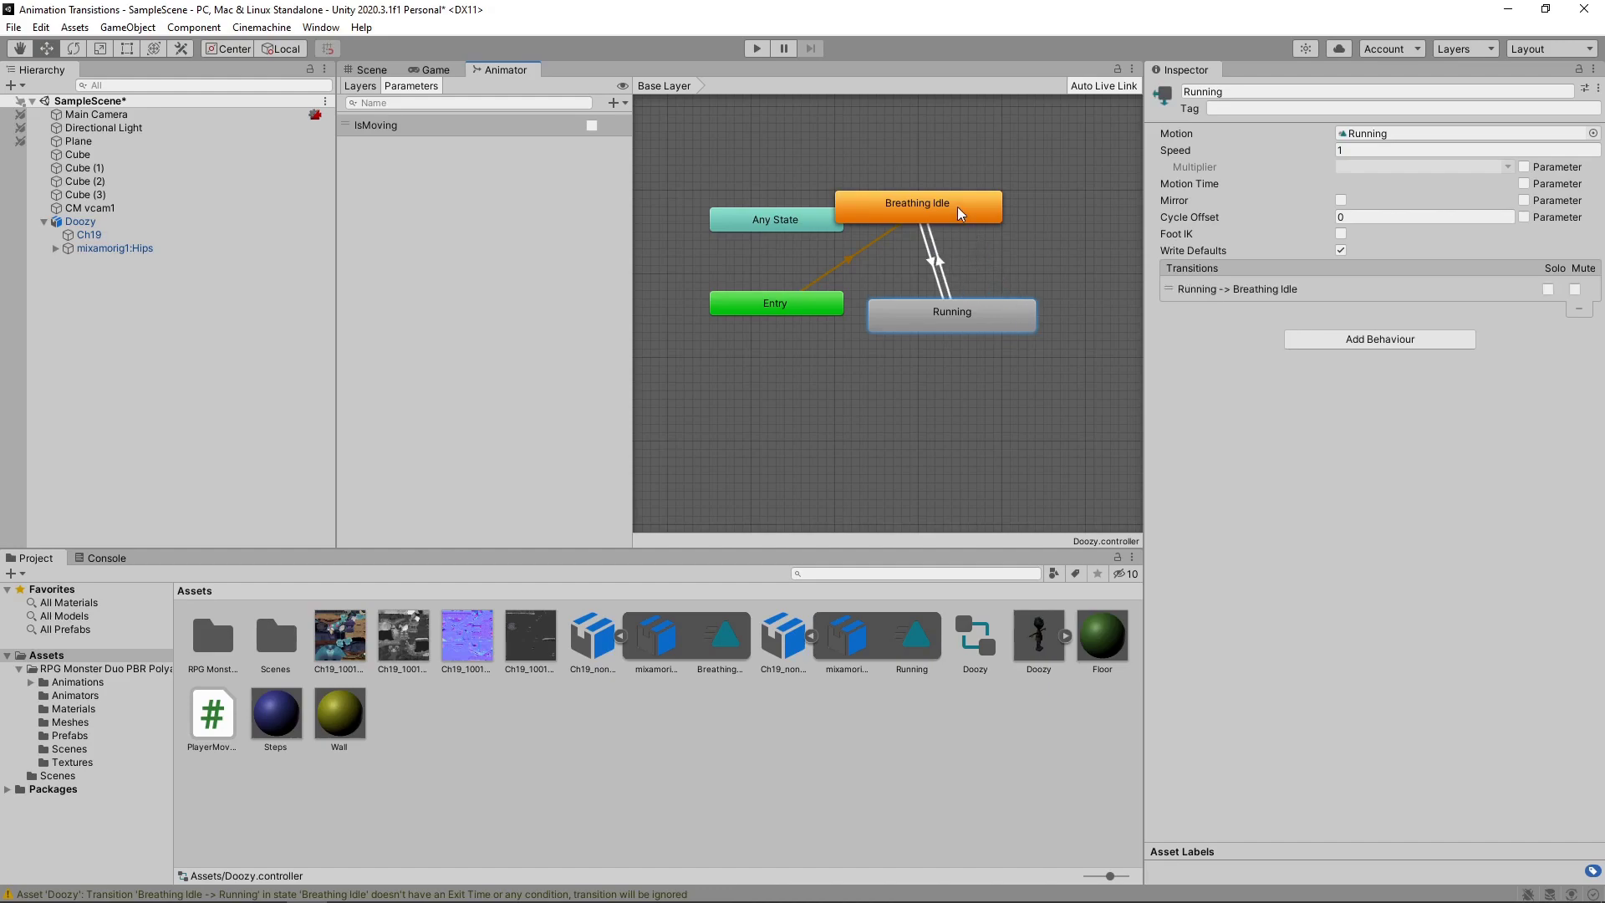
{"action": "left_click", "coordinate": [943, 269]}
{"action": "left_click", "coordinate": [1329, 250]}
{"action": "left_click", "coordinate": [1554, 459]}
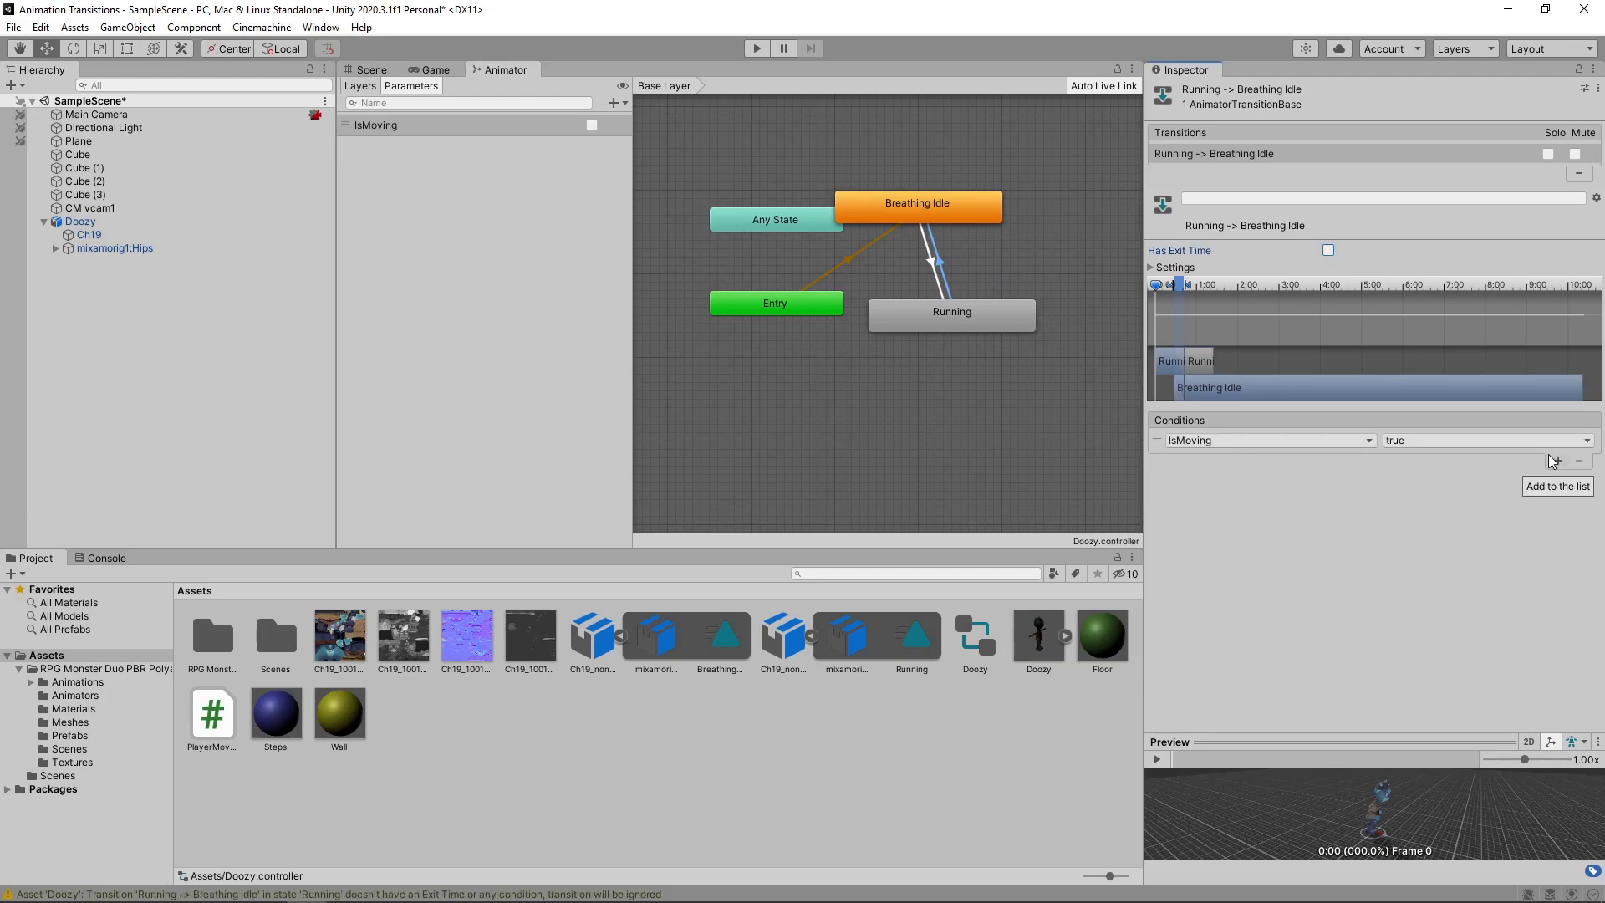
{"action": "left_click", "coordinate": [1505, 439]}
{"action": "left_click", "coordinate": [1461, 476]}
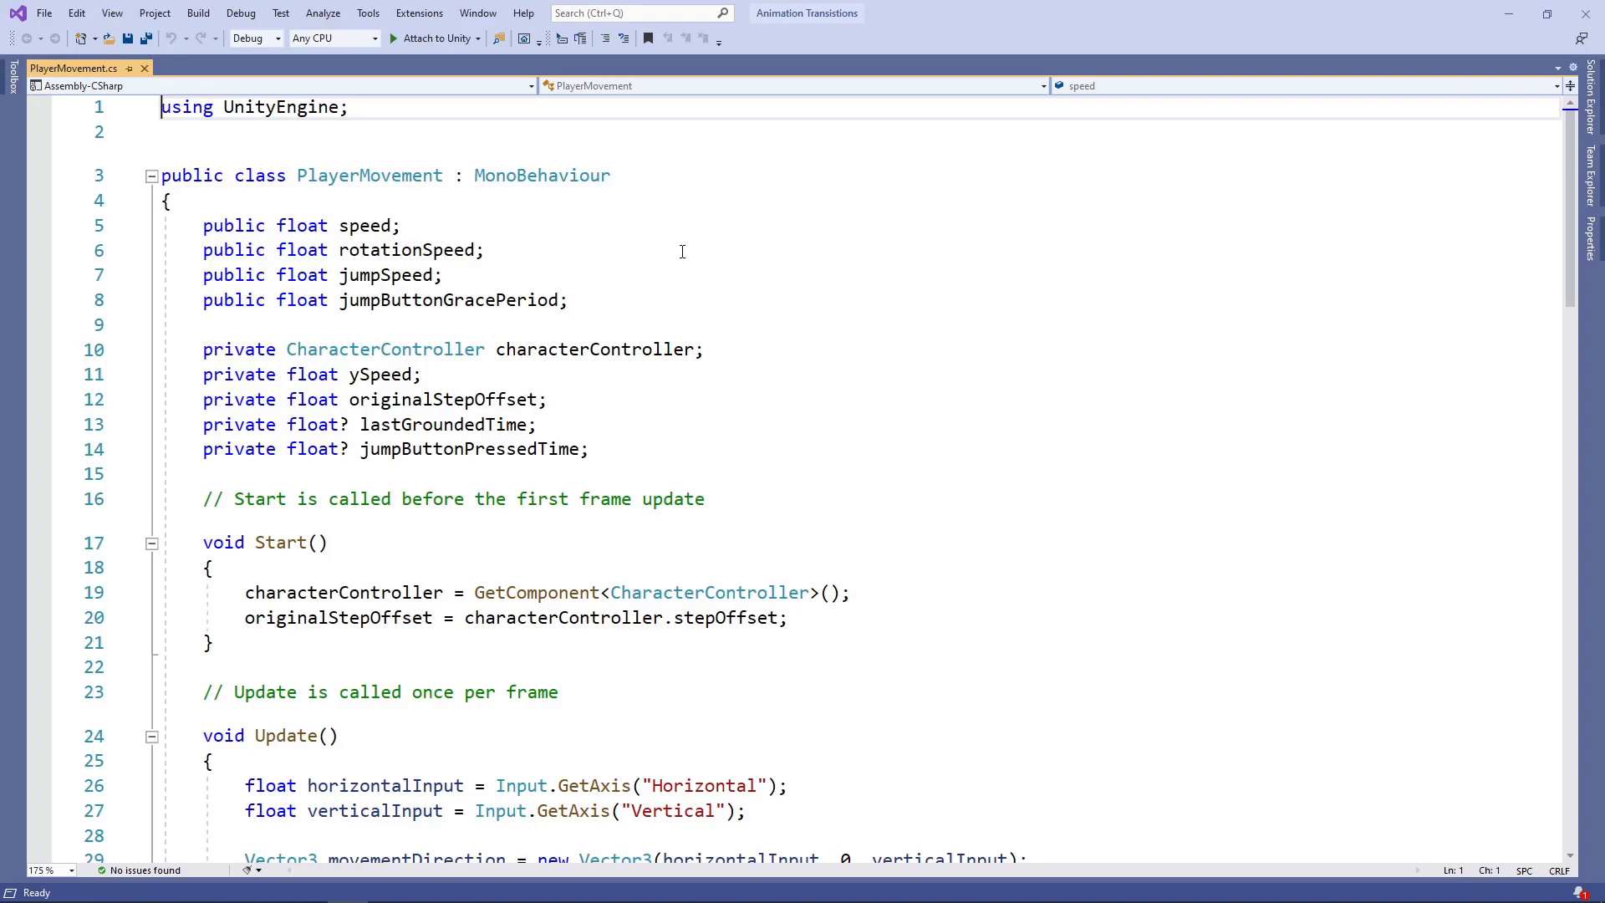
- Add a 'private Animator animator;' field and assign GetComponent<Animator>() at the top of Start()
{"action": "key", "text": "Down"}
{"action": "key", "text": "Down"}
{"action": "key", "text": "Down"}
{"action": "key", "text": "Down"}
{"action": "key", "text": "Down"}
{"action": "key", "text": "Down"}
{"action": "key", "text": "Down"}
{"action": "key", "text": "Down"}
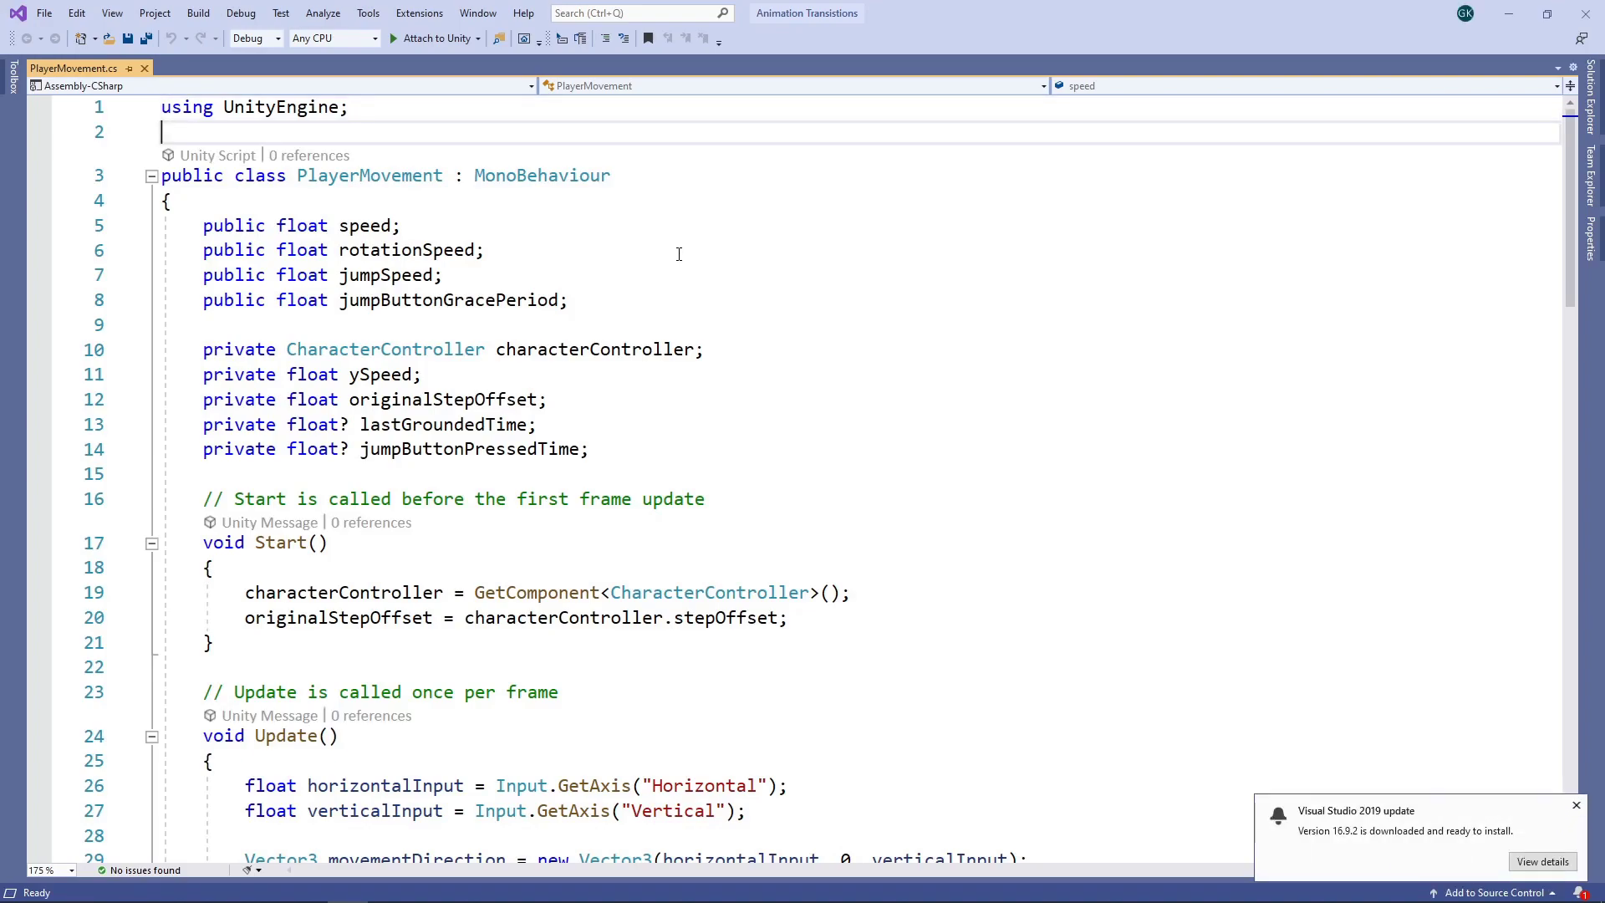
{"action": "key", "text": "Return"}
{"action": "type", "text": "priv"}
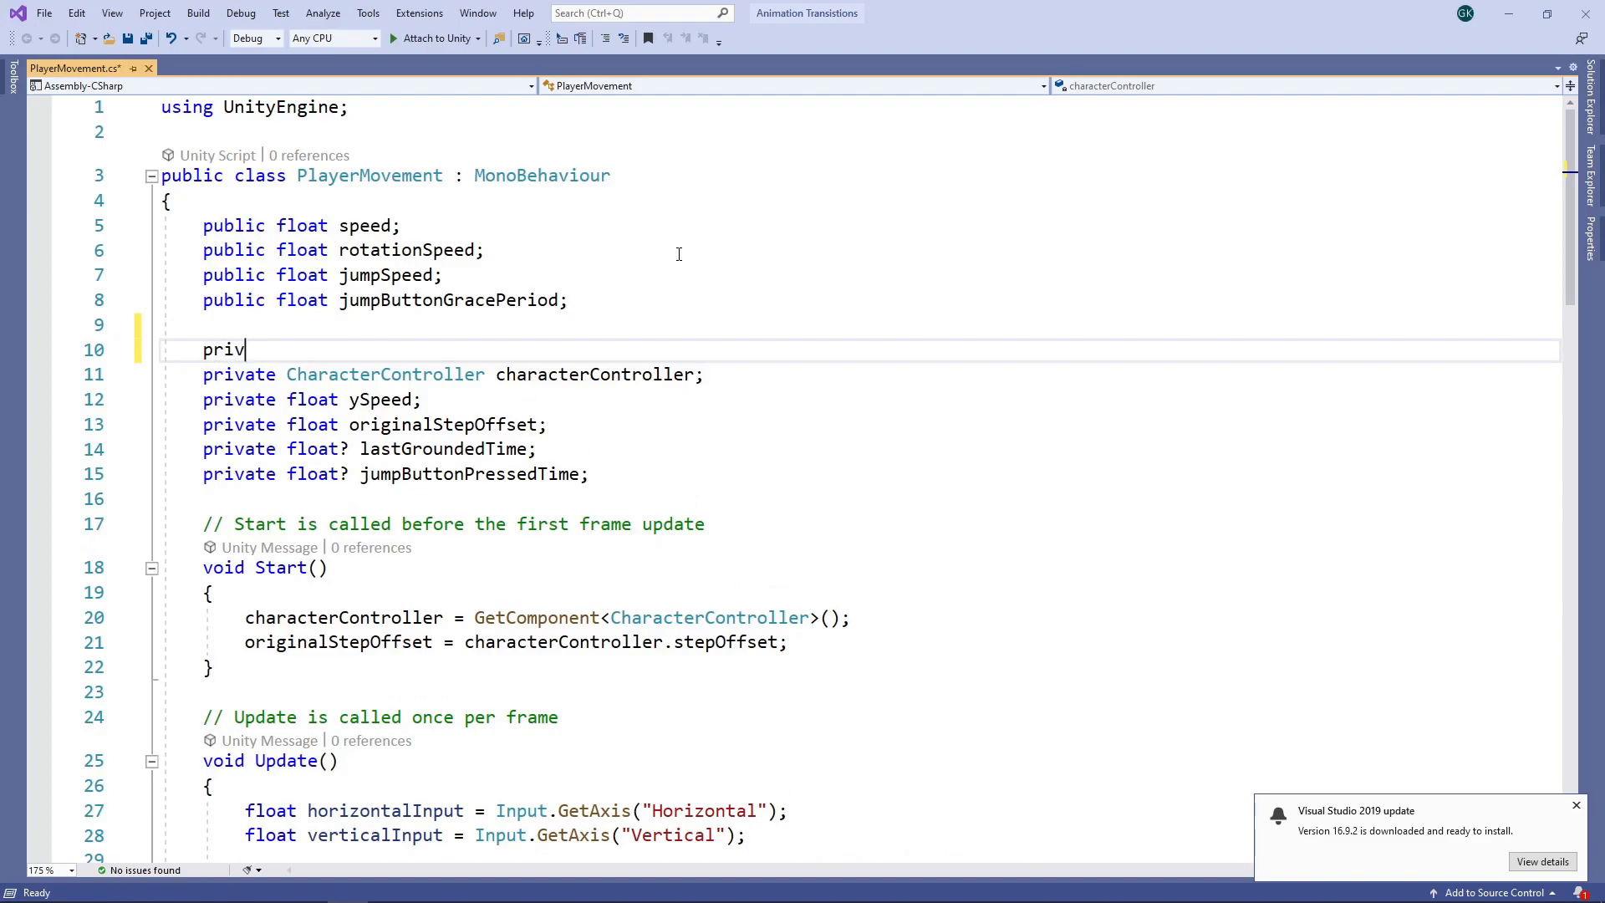
{"action": "type", "text": "ate Animator a"}
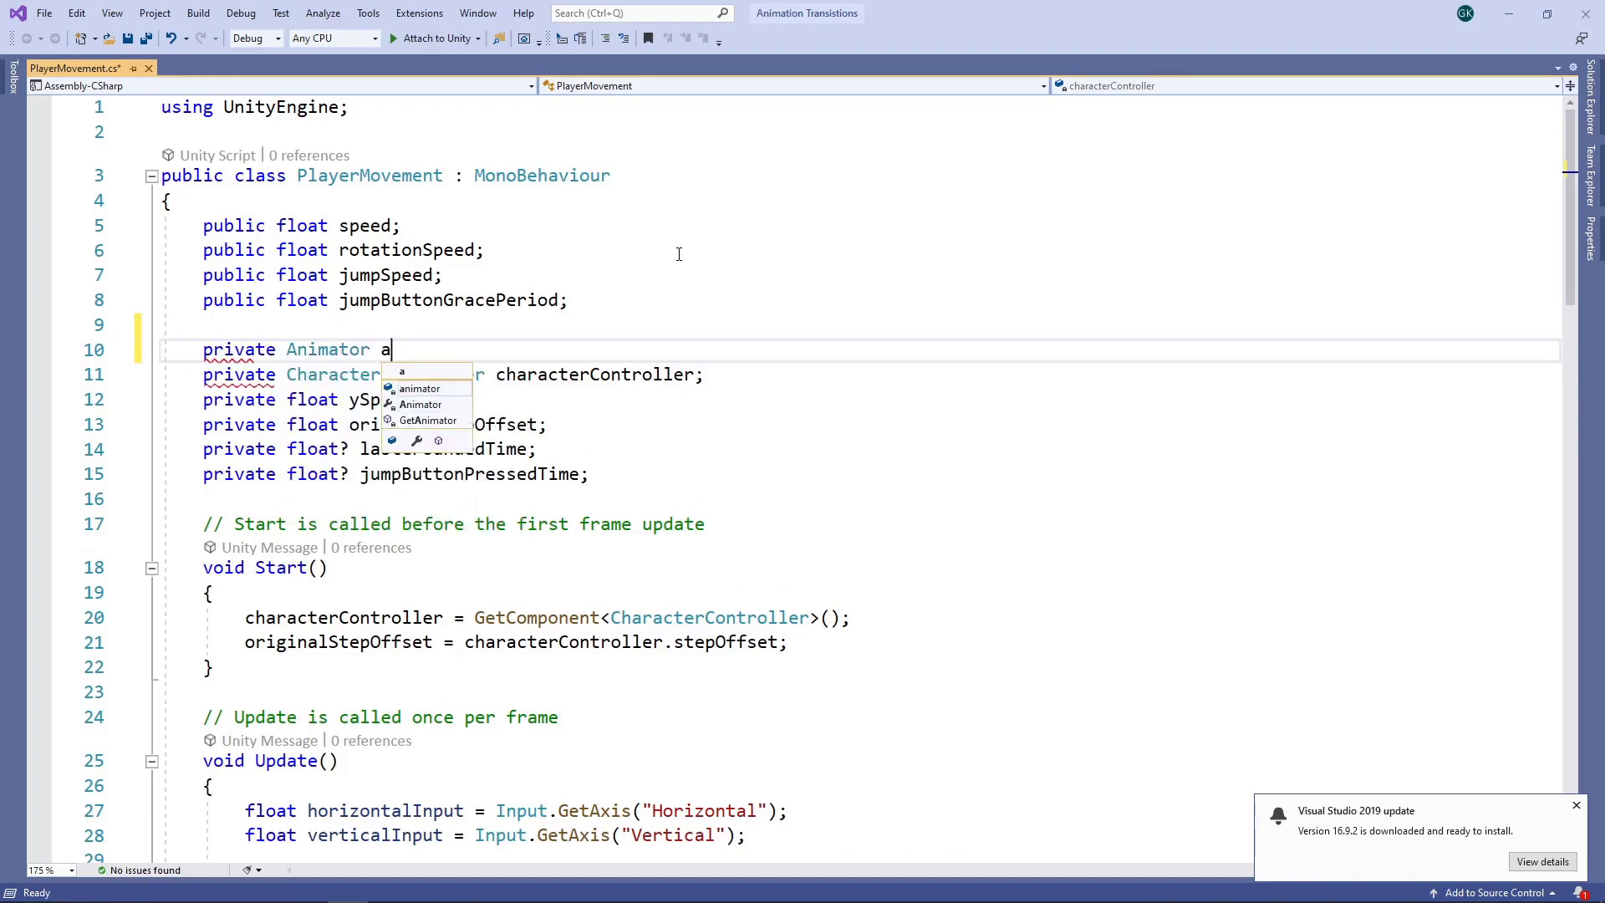
{"action": "type", "text": "nimator;"}
{"action": "key", "text": "Down"}
{"action": "key", "text": "Down"}
{"action": "key", "text": "Down"}
{"action": "key", "text": "Down"}
{"action": "key", "text": "Down"}
{"action": "key", "text": "Down"}
{"action": "key", "text": "Down"}
{"action": "key", "text": "Down"}
{"action": "key", "text": "Down"}
{"action": "key", "text": "Return"}
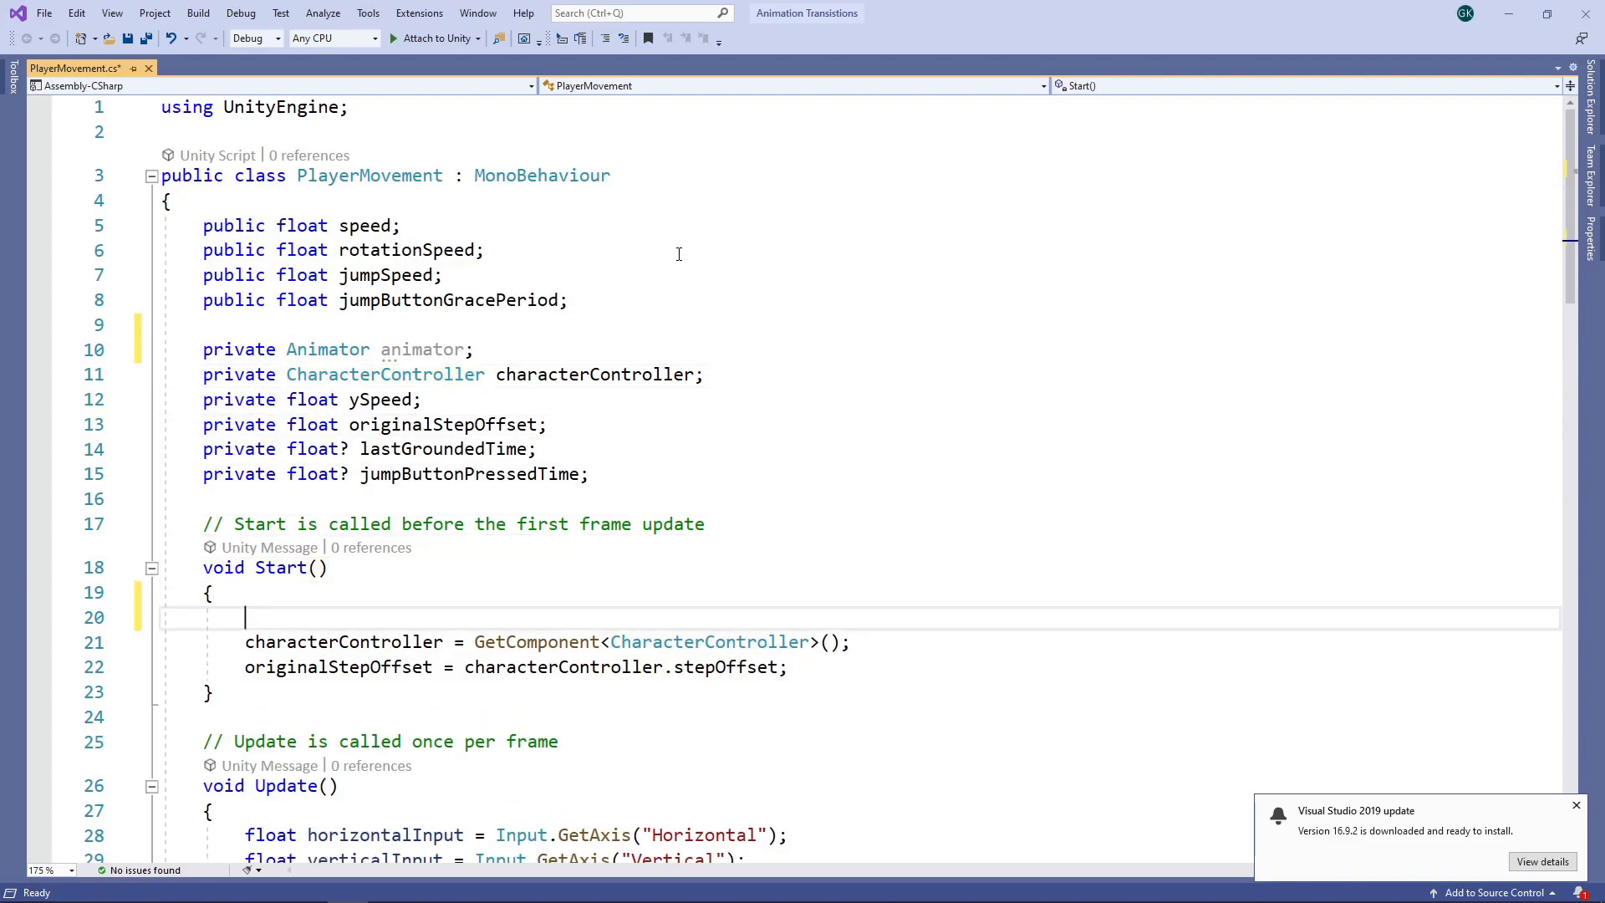
{"action": "type", "text": "animator = Get"}
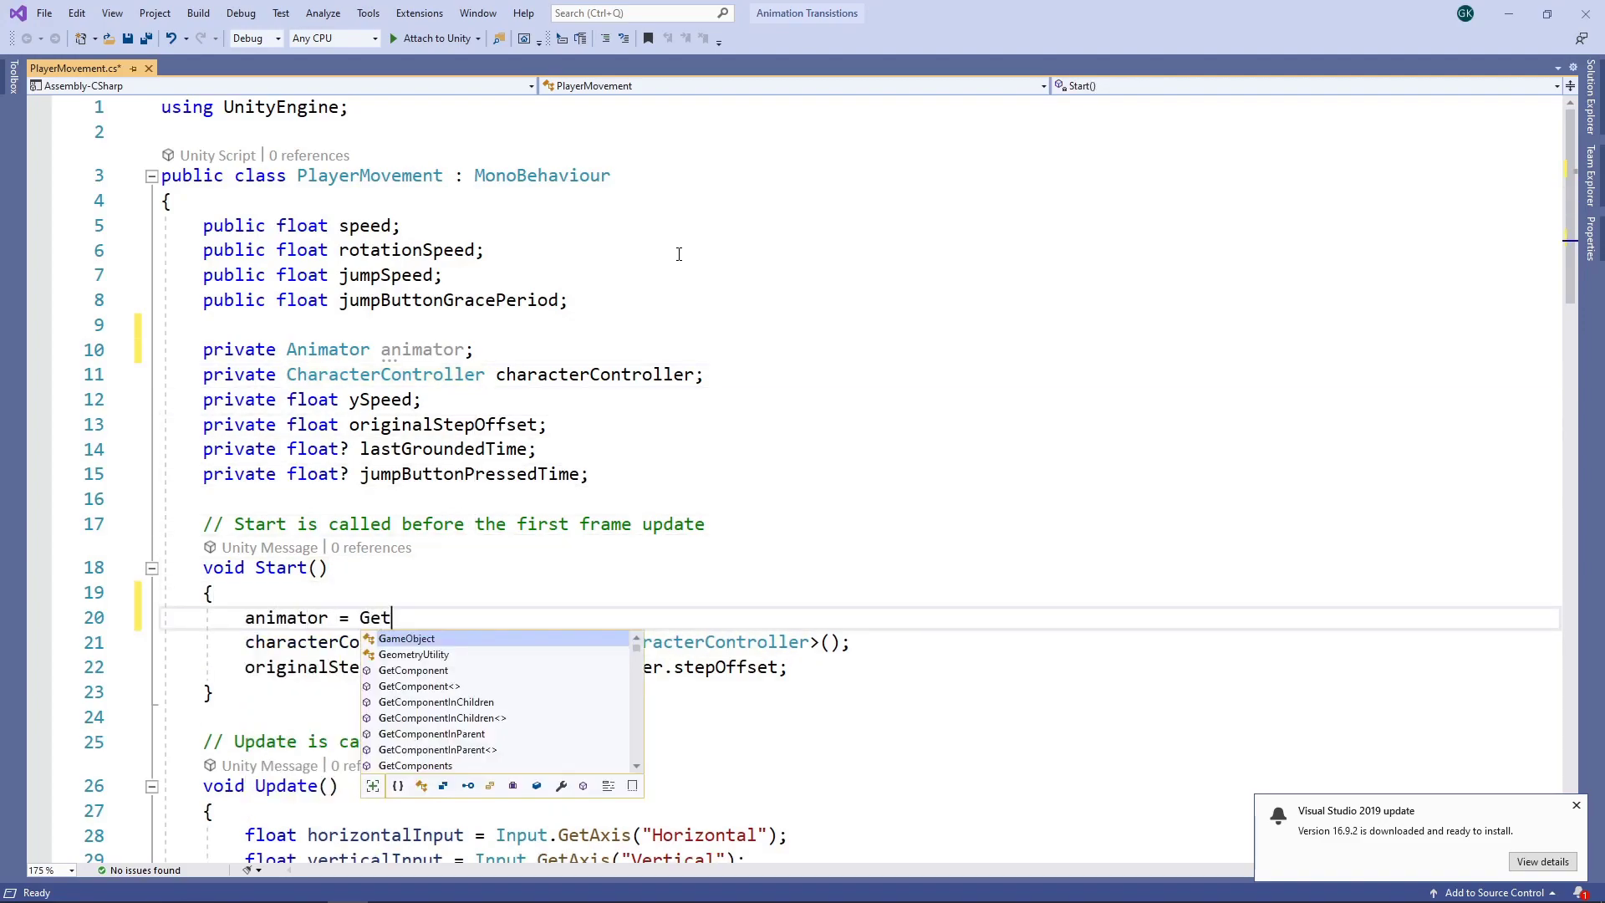
{"action": "type", "text": "Component<Animator>"}
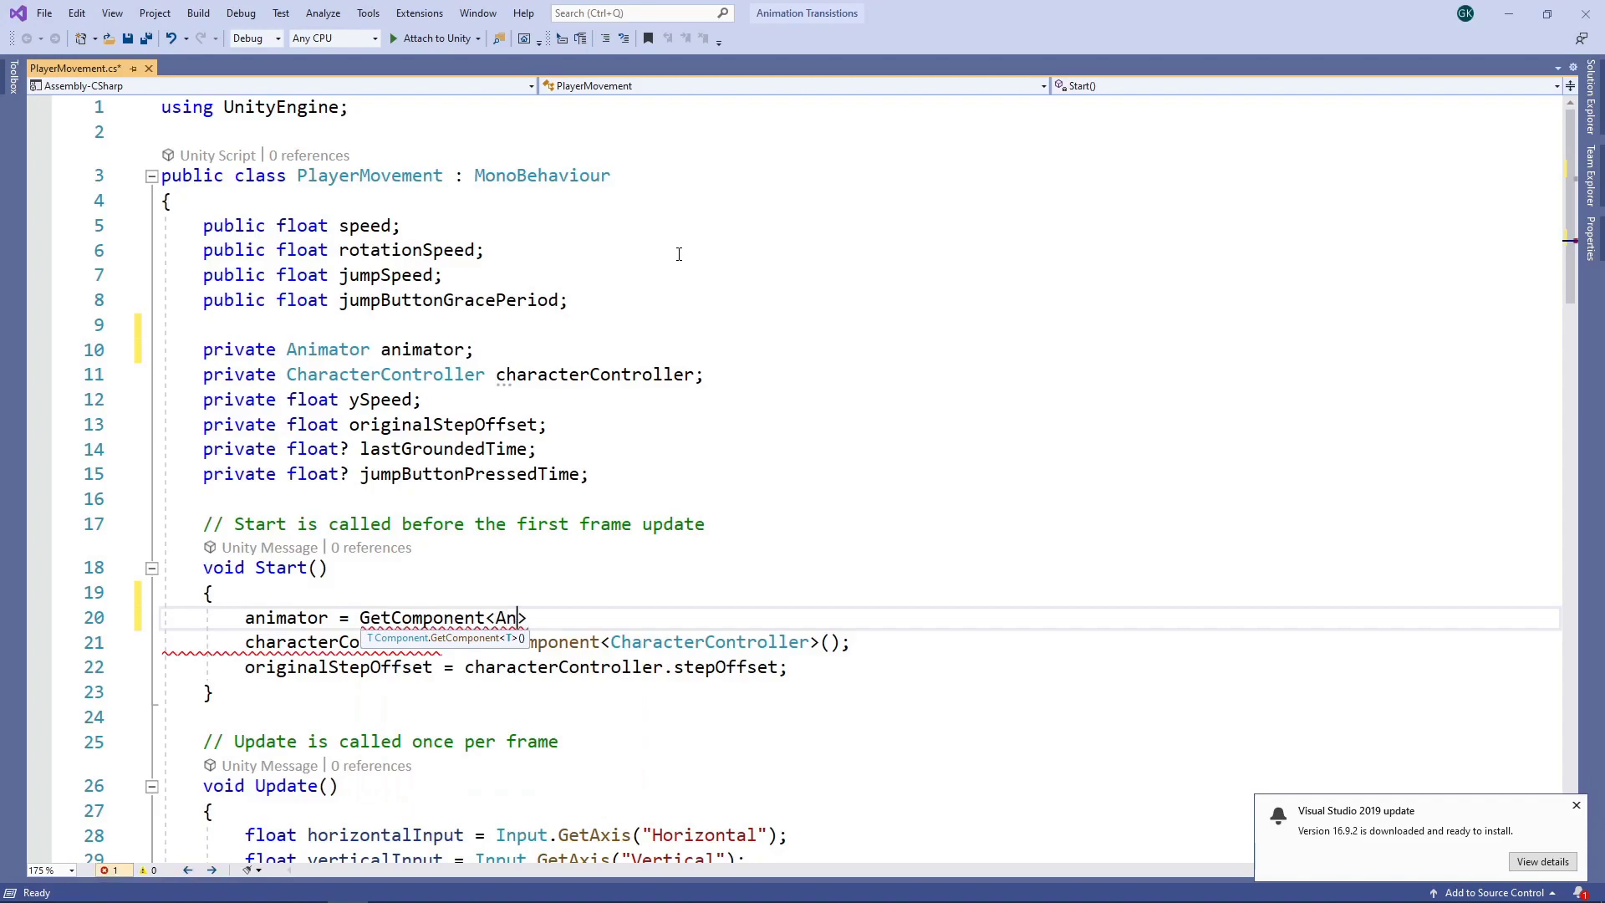
{"action": "type", "text": "();"}
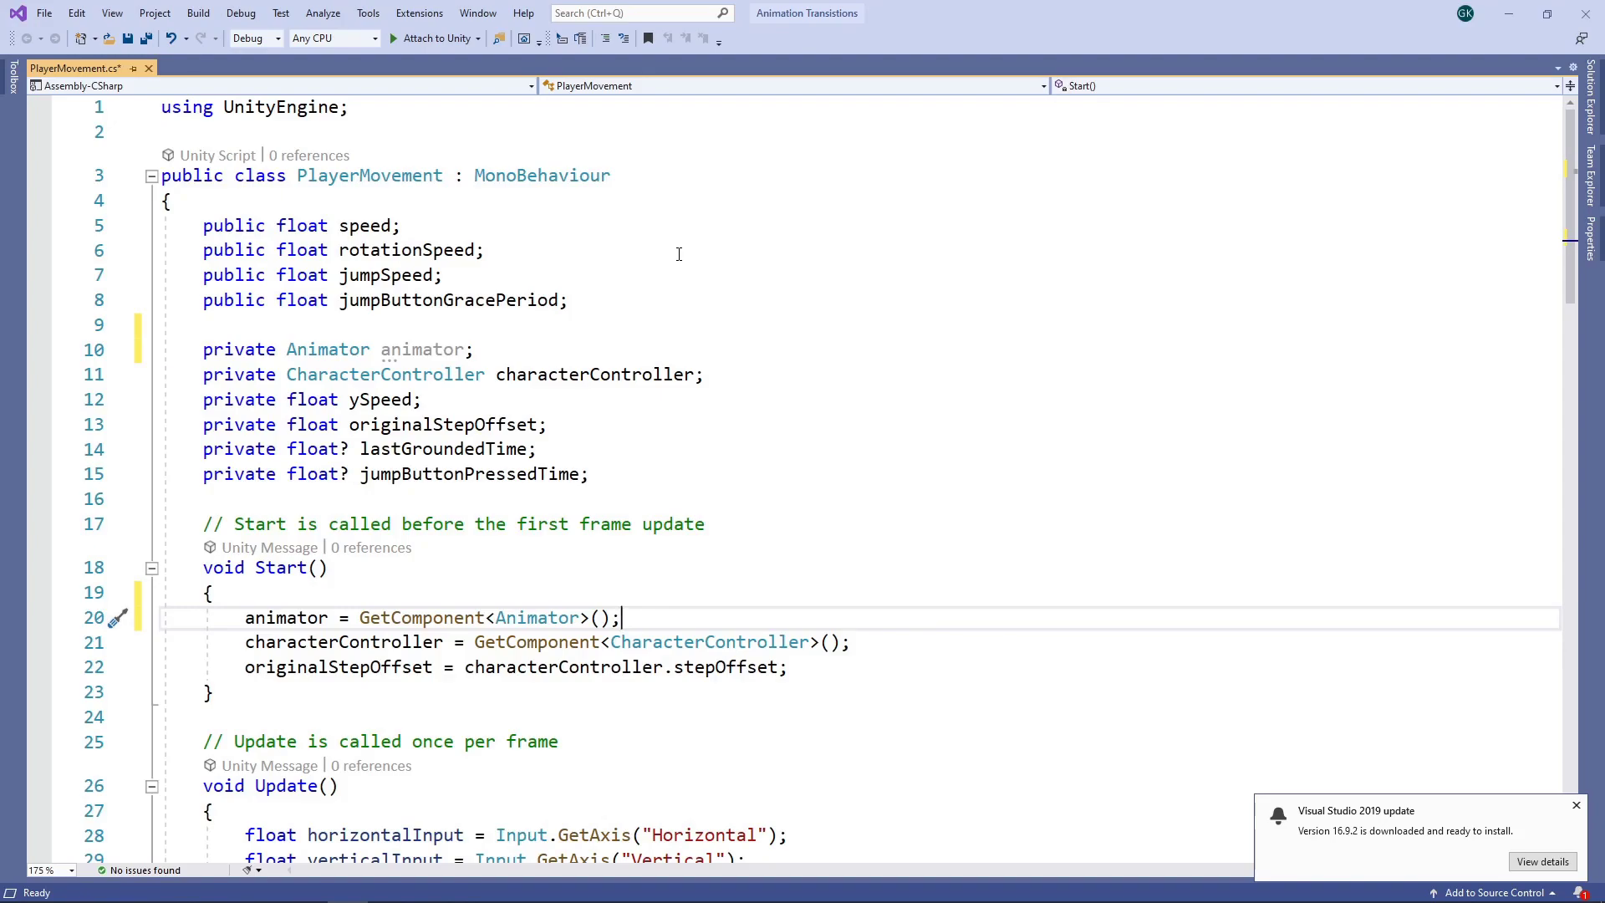
{"action": "scroll", "coordinate": [679, 254], "scroll_direction": "down", "scroll_amount": 5}
{"action": "scroll", "coordinate": [677, 254], "scroll_direction": "down", "scroll_amount": 10}
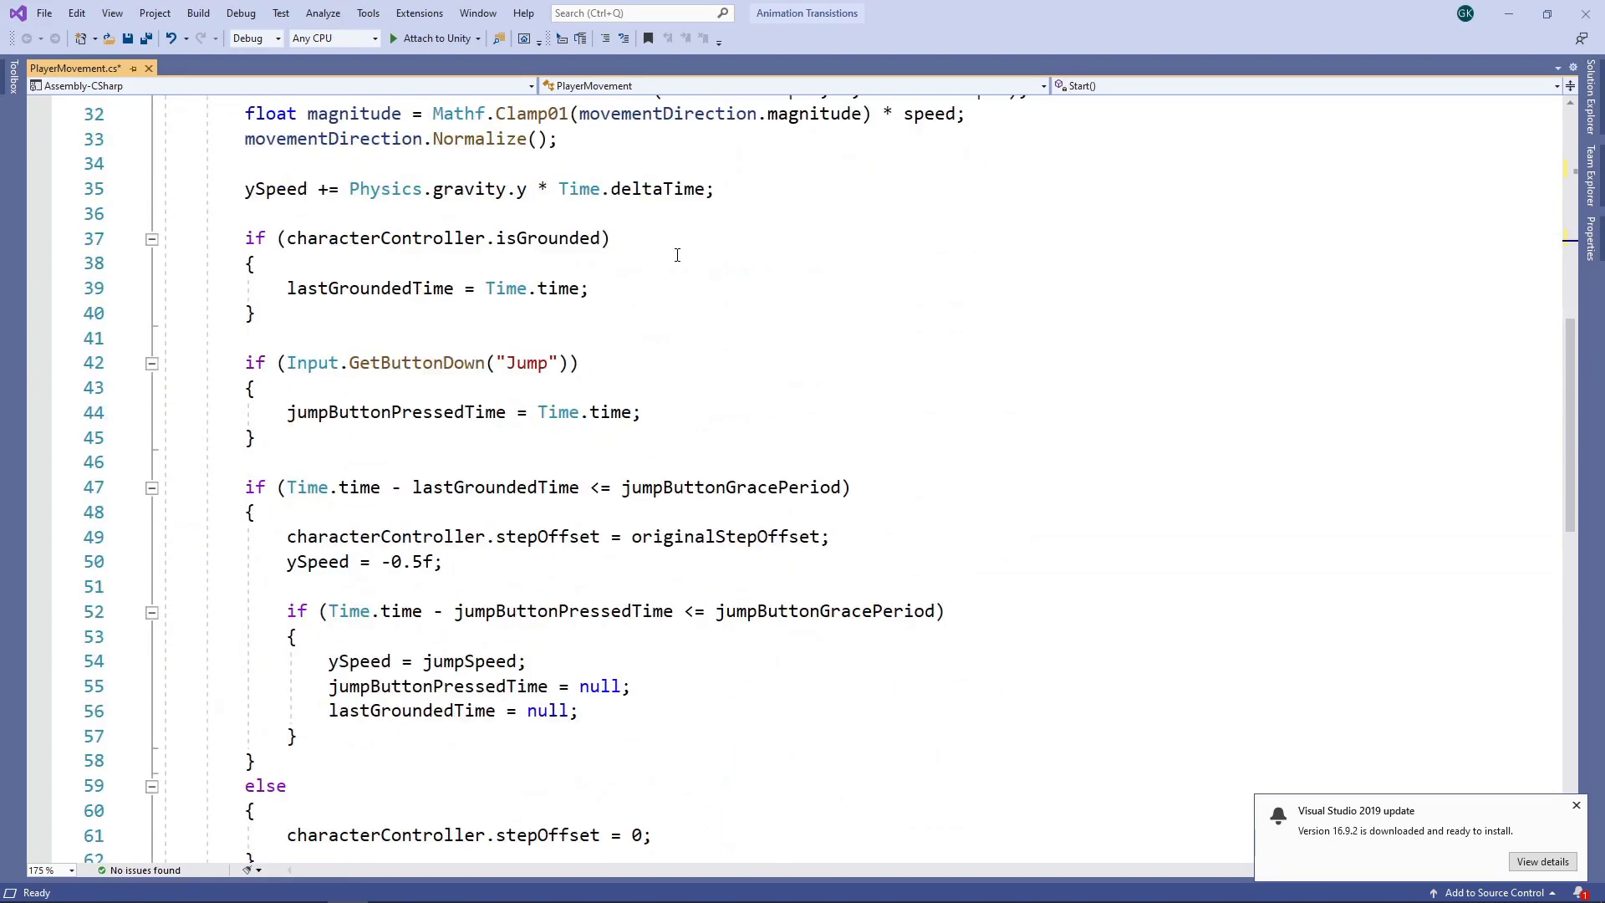
{"action": "scroll", "coordinate": [677, 255], "scroll_direction": "down", "scroll_amount": 3}
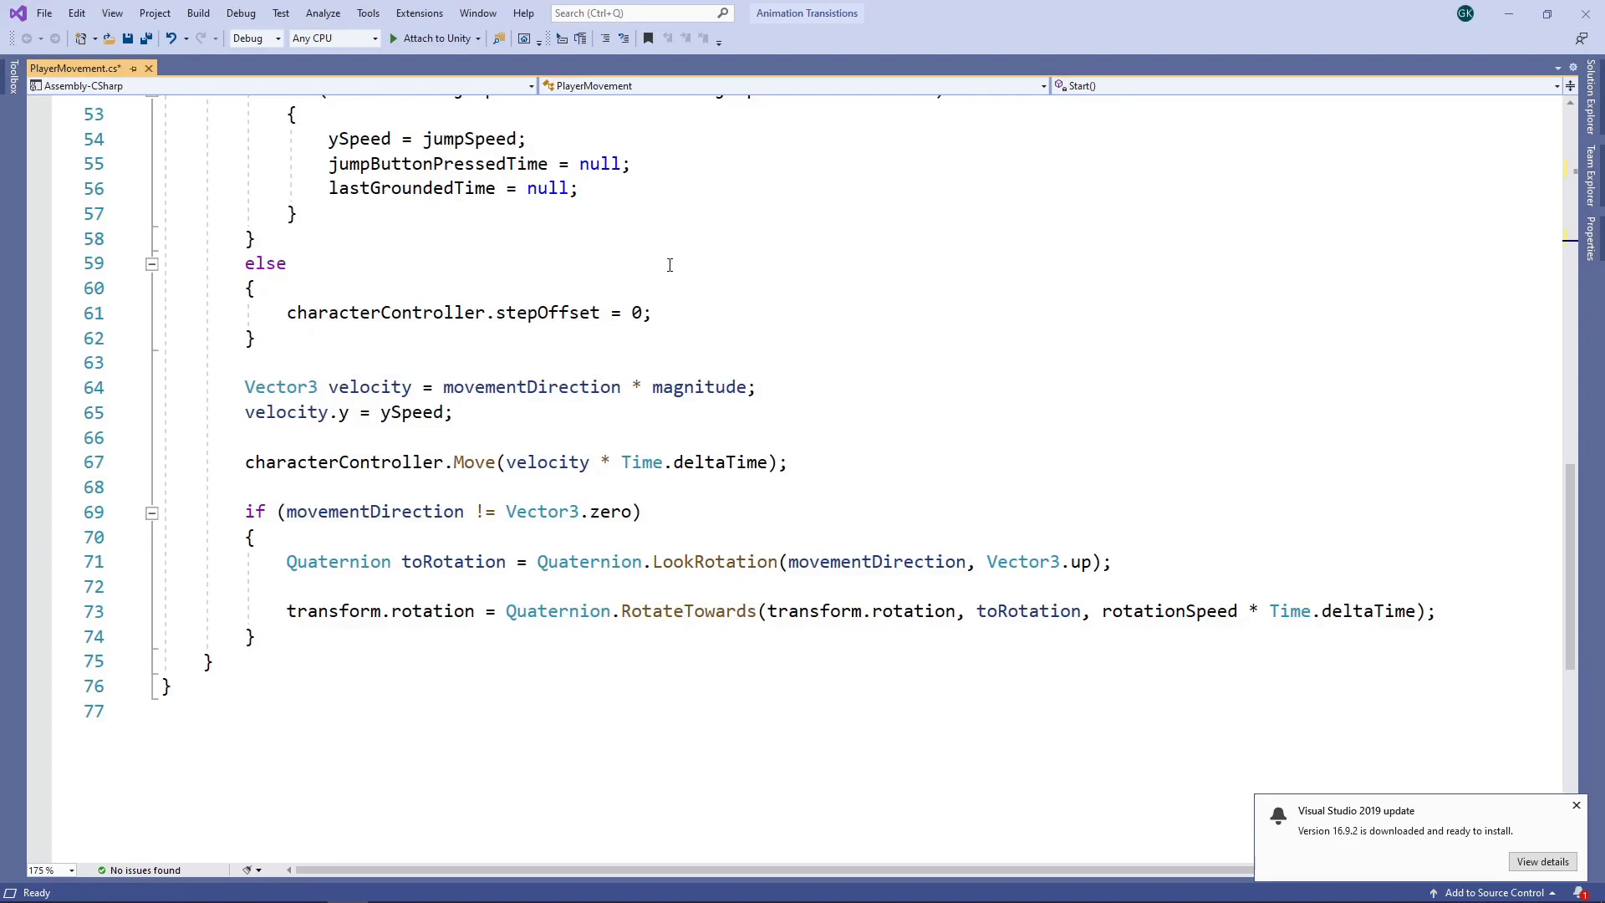
{"action": "scroll", "coordinate": [635, 477], "scroll_direction": "down", "scroll_amount": 1}
- Add animator.SetBool("IsMoving", true); inside the movementDirection != Vector3.zero block
{"action": "left_click", "coordinate": [660, 436]}
{"action": "key", "text": "shift+Home"}
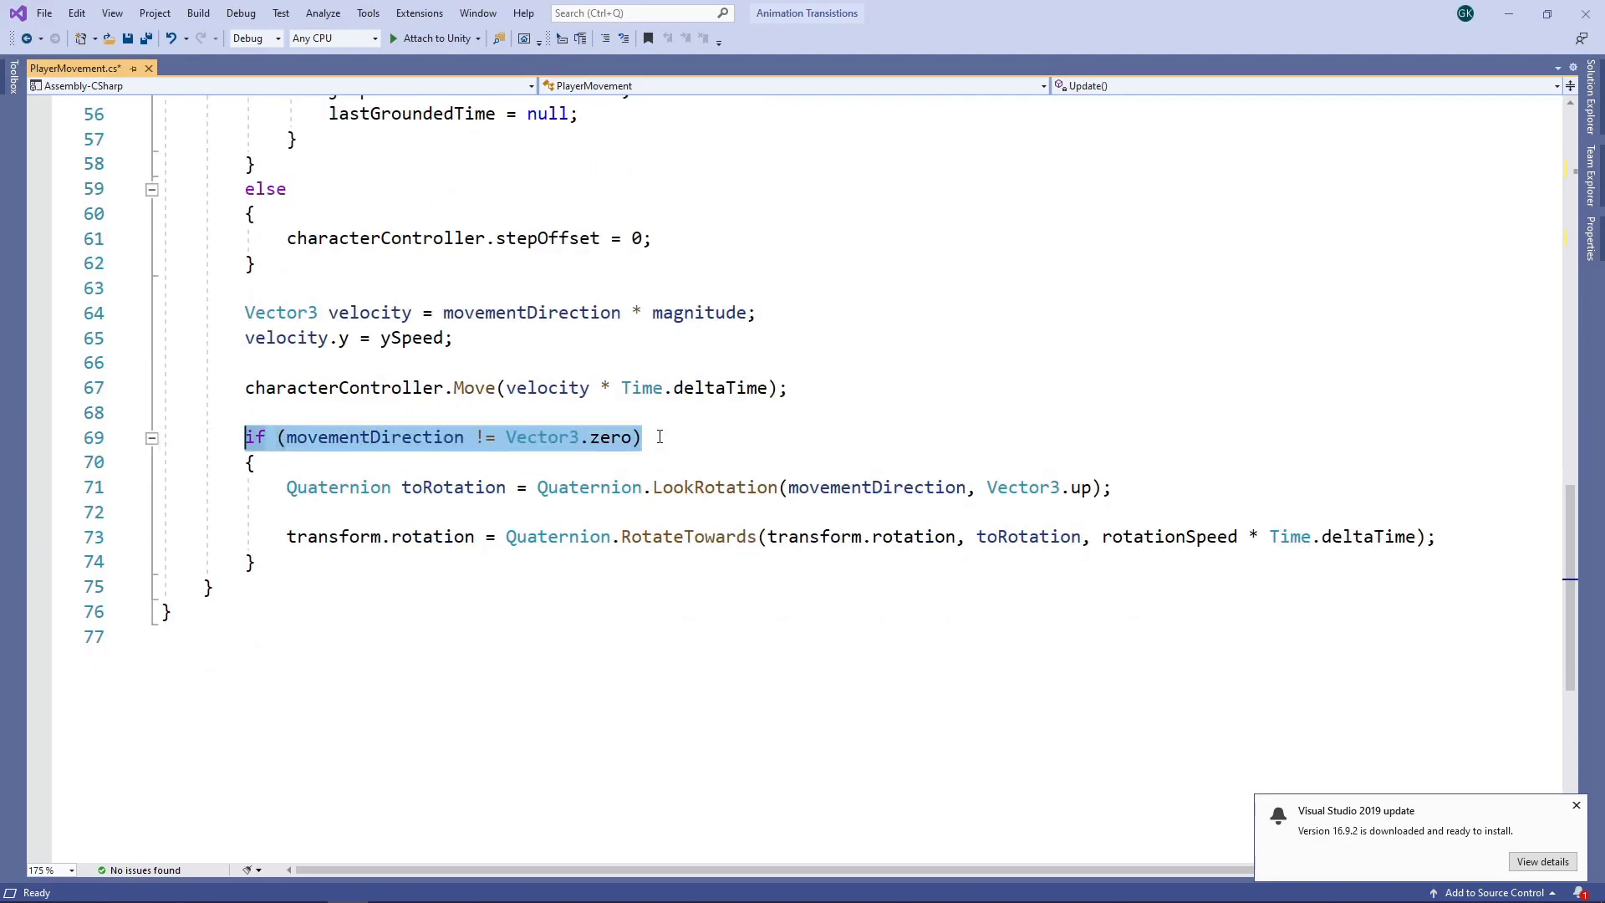
{"action": "left_click", "coordinate": [588, 461]}
{"action": "key", "text": "Return"}
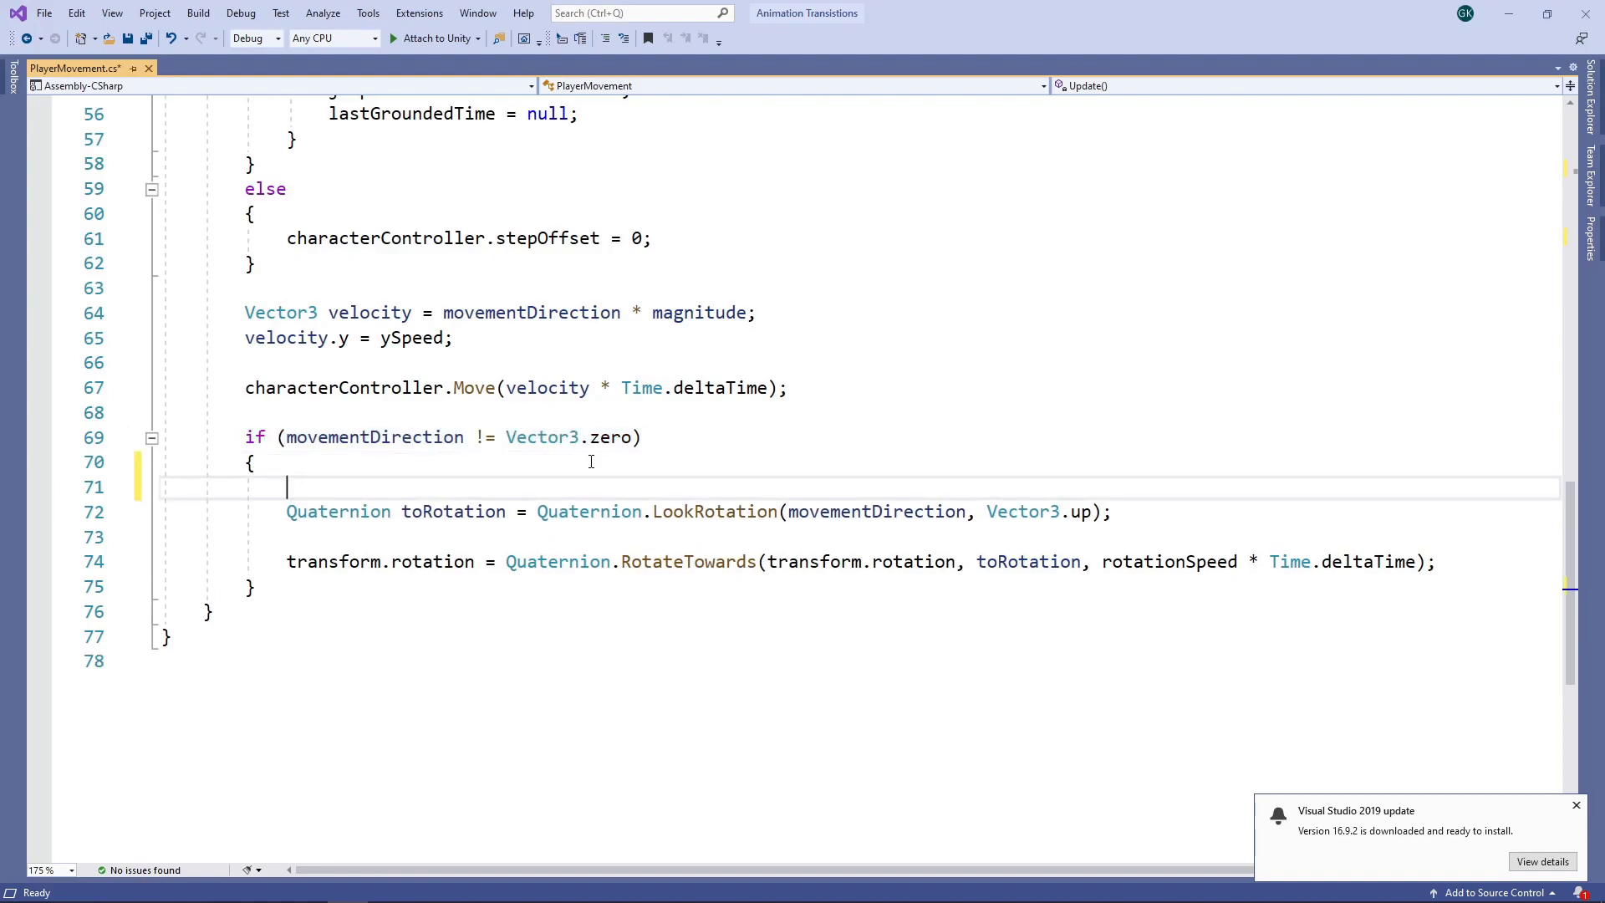
{"action": "type", "text": "animator.Set"}
{"action": "type", "text": "Bool(\"Is"}
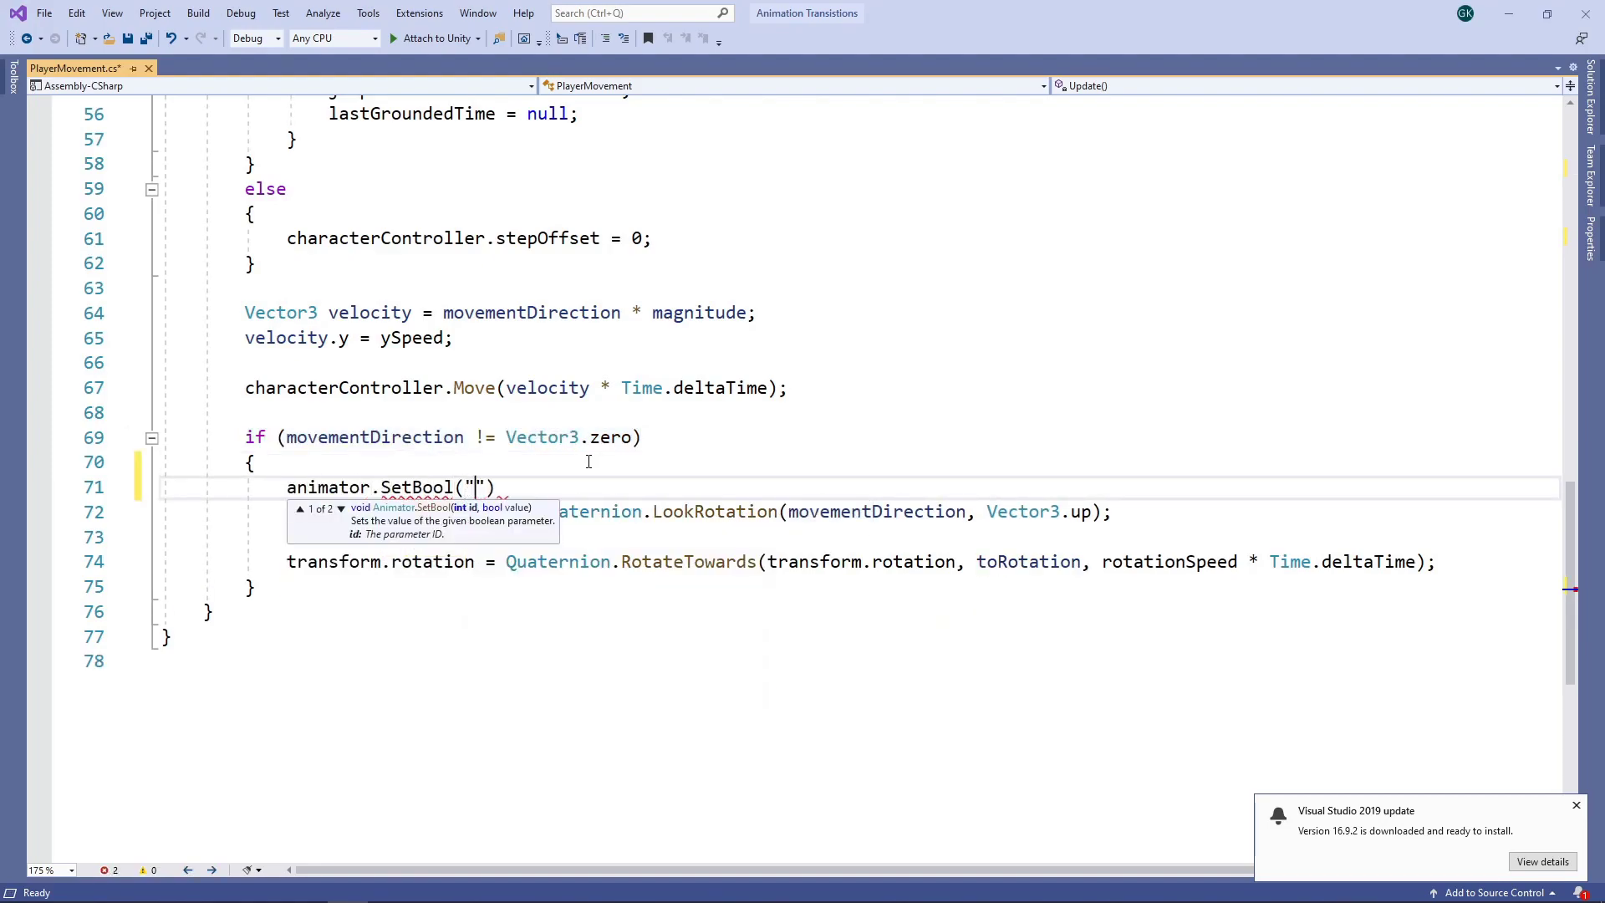
{"action": "type", "text": "Moving\", true);"}
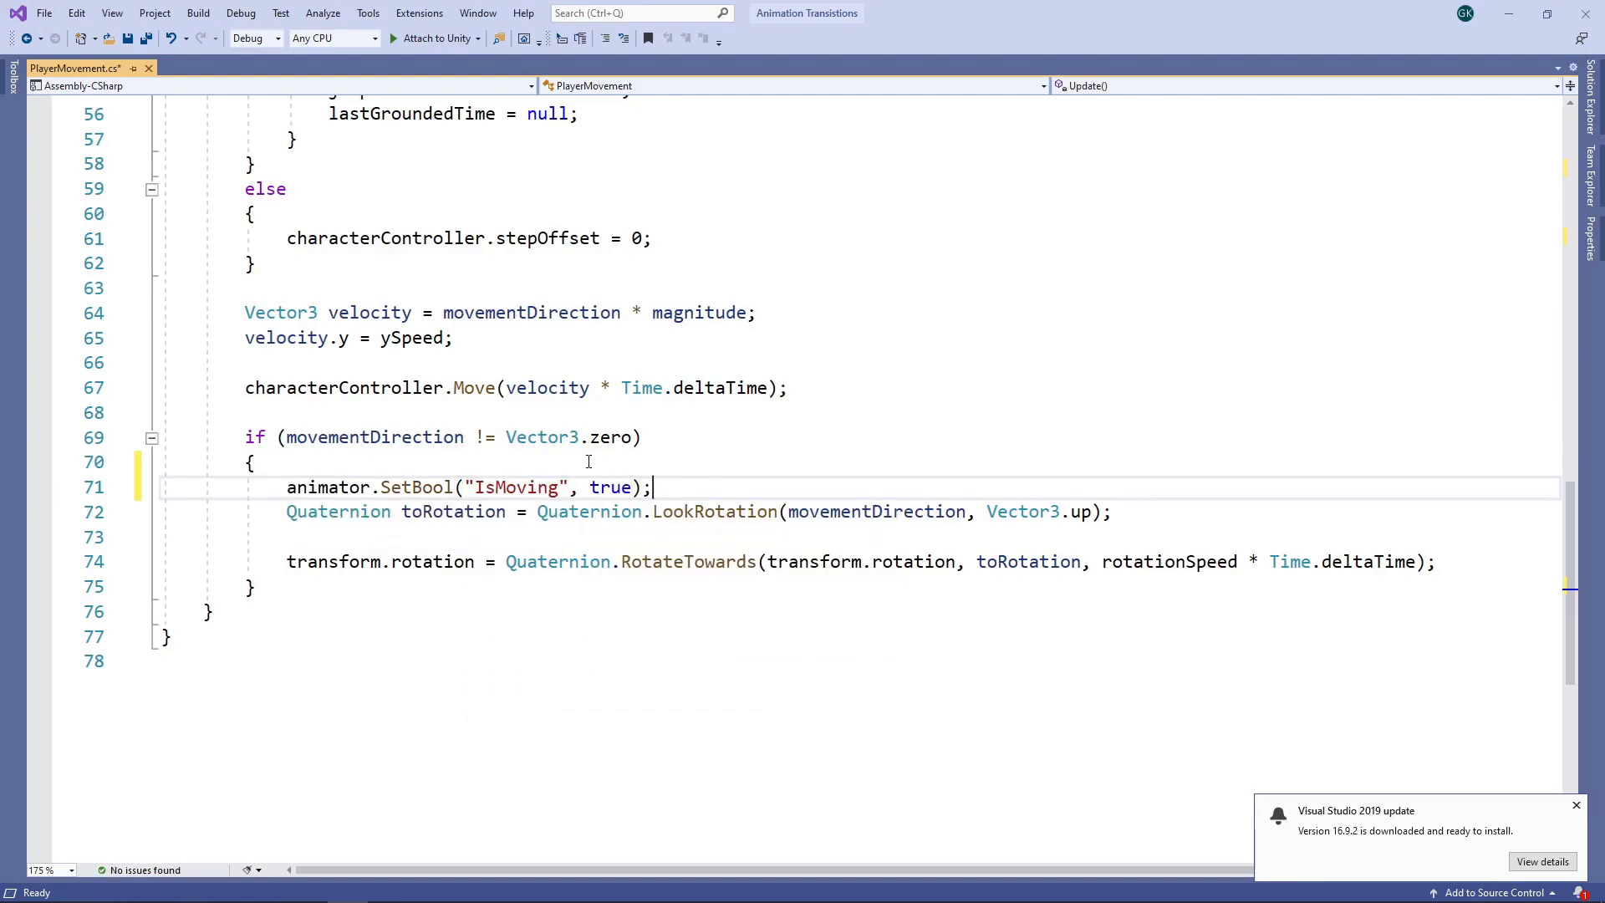
- Add an else branch calling animator.SetBool("IsMoving", false); and save PlayerMovement.cs
{"action": "key", "text": "Down"}
{"action": "key", "text": "Down"}
{"action": "key", "text": "Down"}
{"action": "key", "text": "Down"}
{"action": "key", "text": "Return"}
{"action": "type", "text": "else"}
{"action": "key", "text": "Return"}
{"action": "type", "text": "{"}
{"action": "key", "text": "Return"}
{"action": "type", "text": "anima"}
{"action": "type", "text": "tor.SetBool("}
{"action": "type", "text": "\"IsMoving\","}
{"action": "type", "text": " false);"}
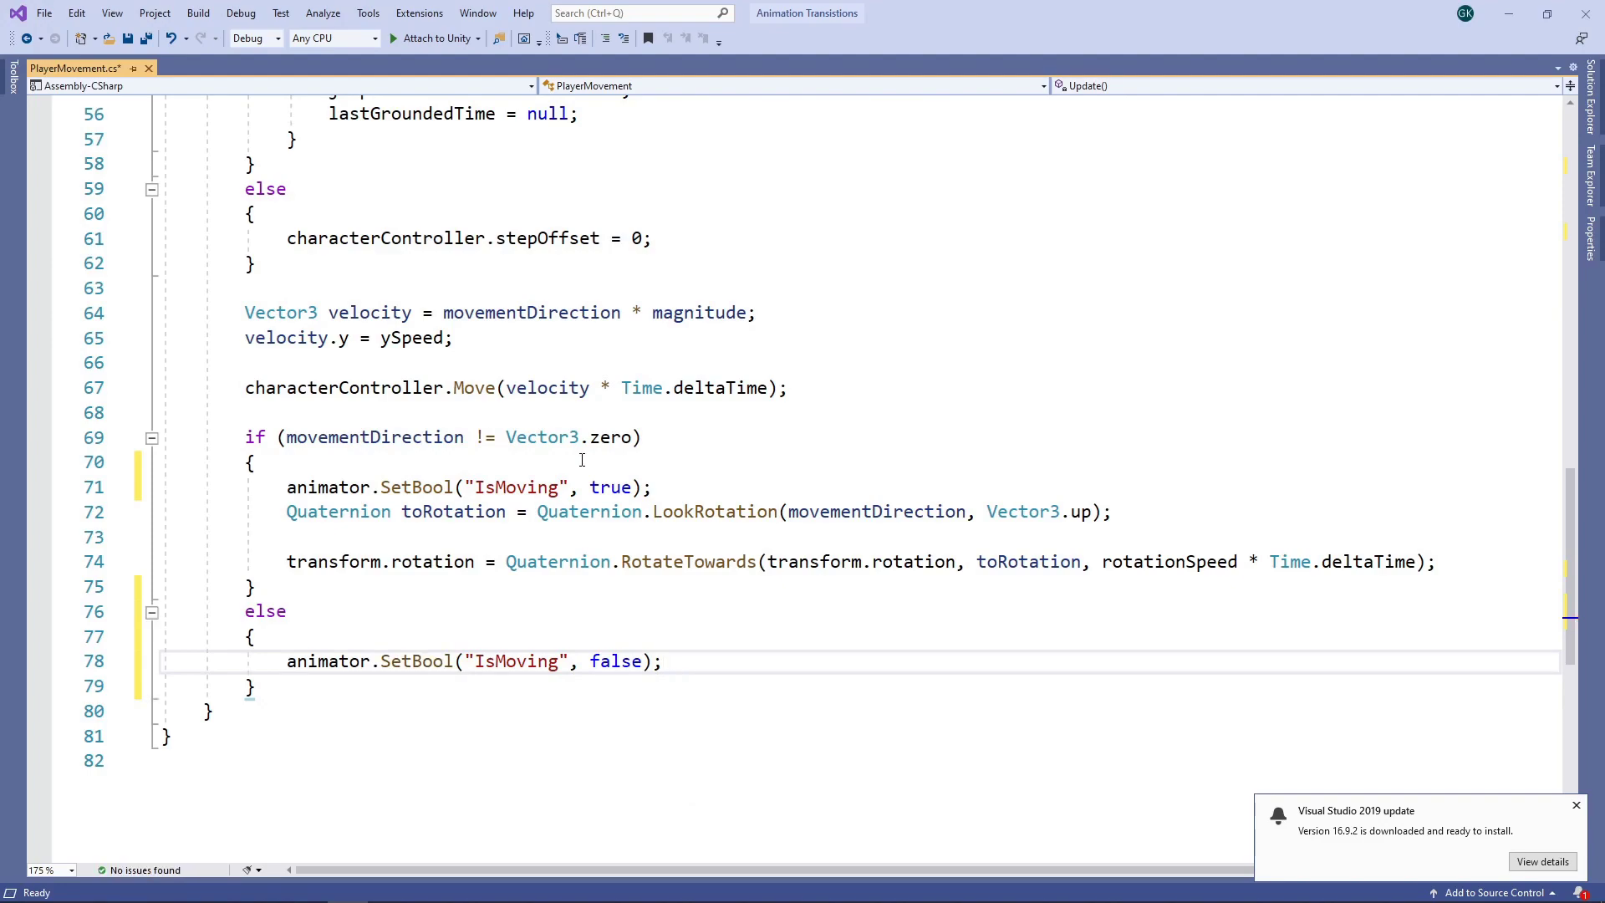
{"action": "left_click", "coordinate": [127, 39]}
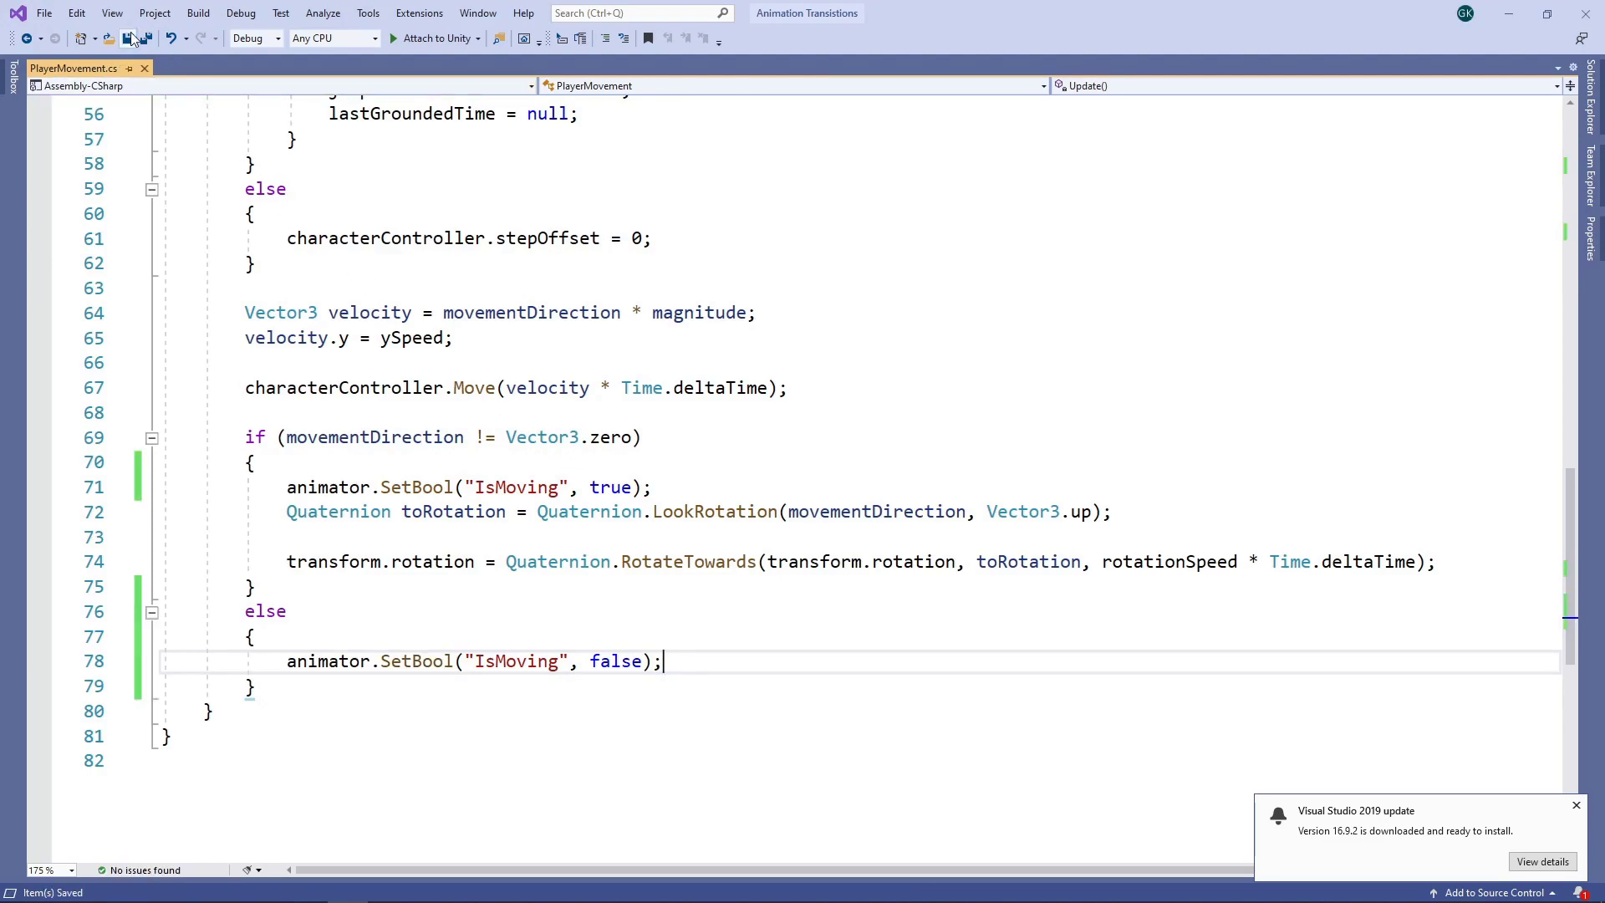
{"action": "key", "text": "alt+Tab"}
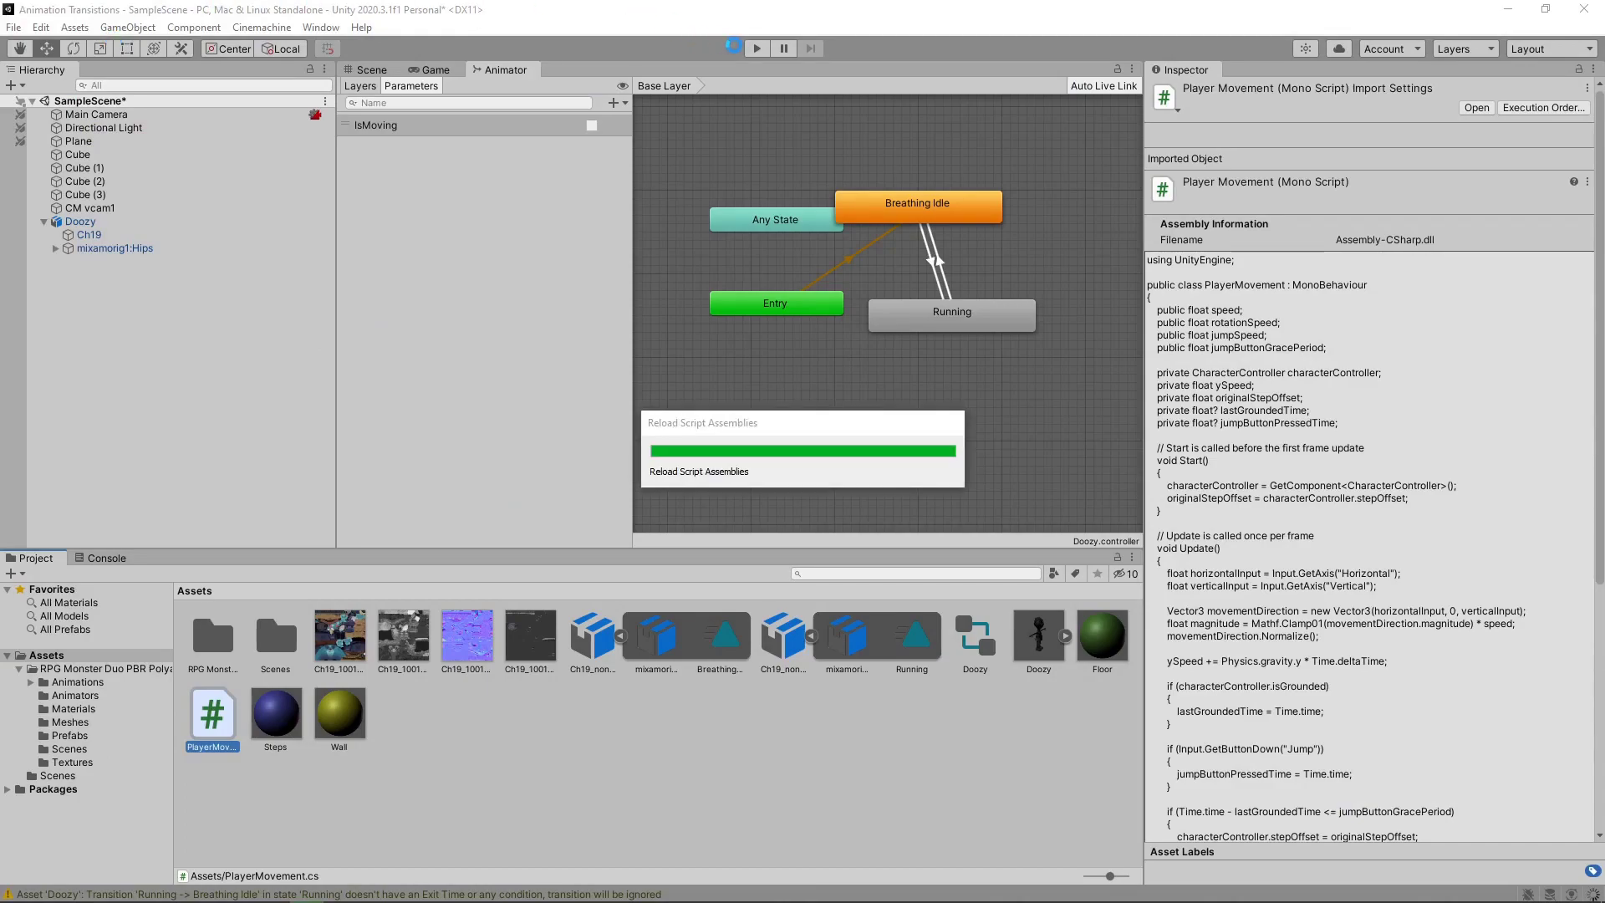
- Play the scene and steer Doozy with W, A, S, D, checking running and idling
{"action": "left_click", "coordinate": [754, 49]}
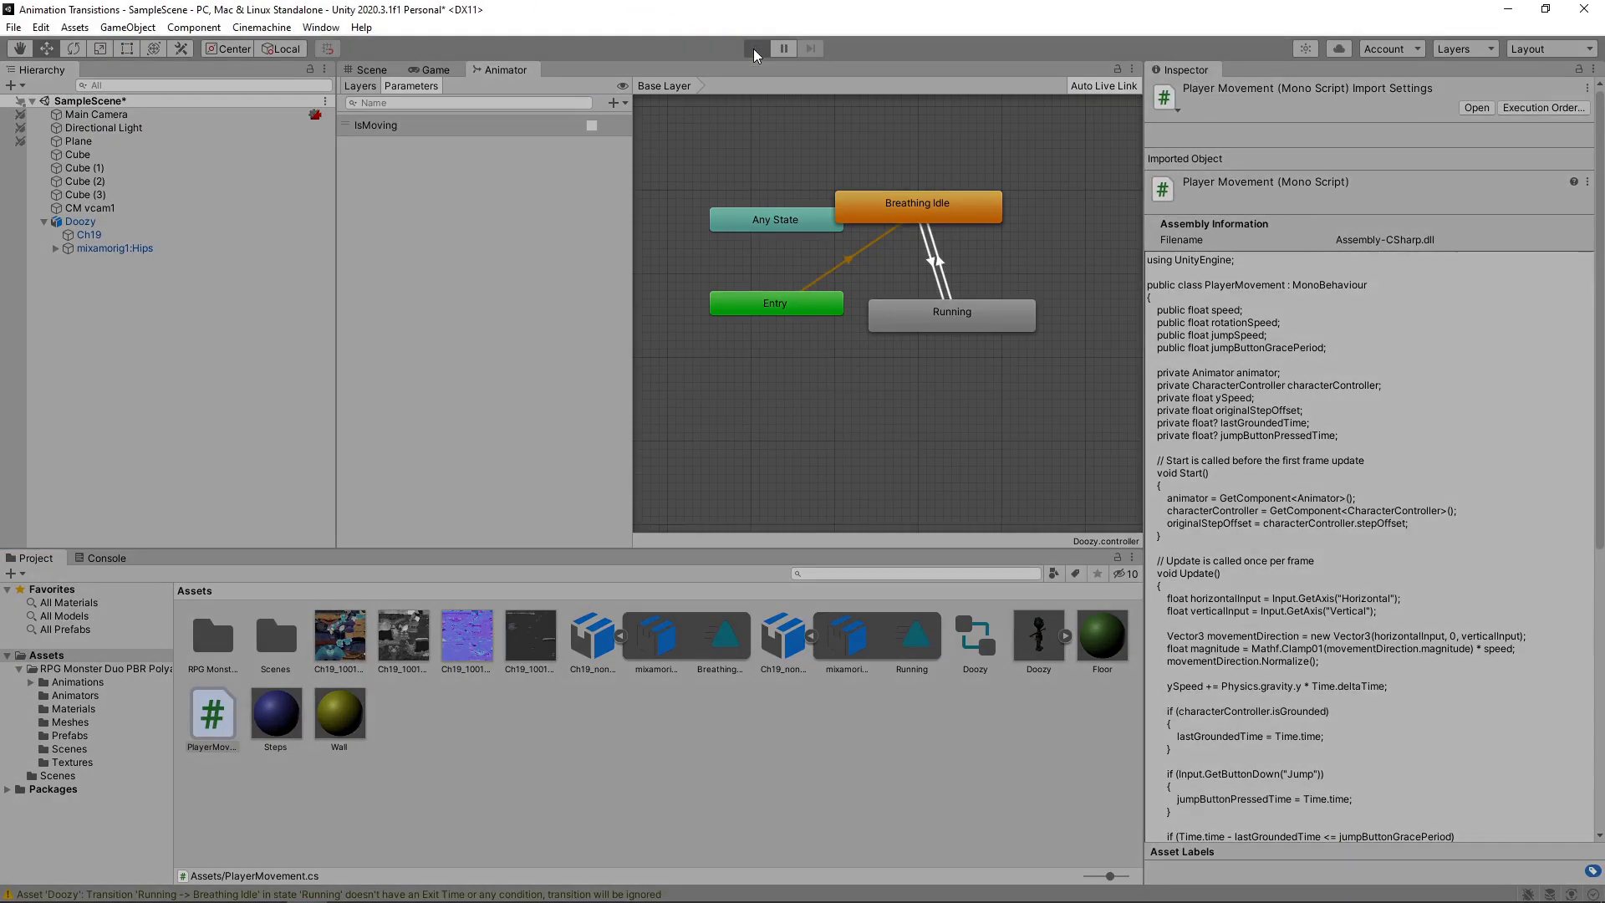
{"action": "key", "text": "w"}
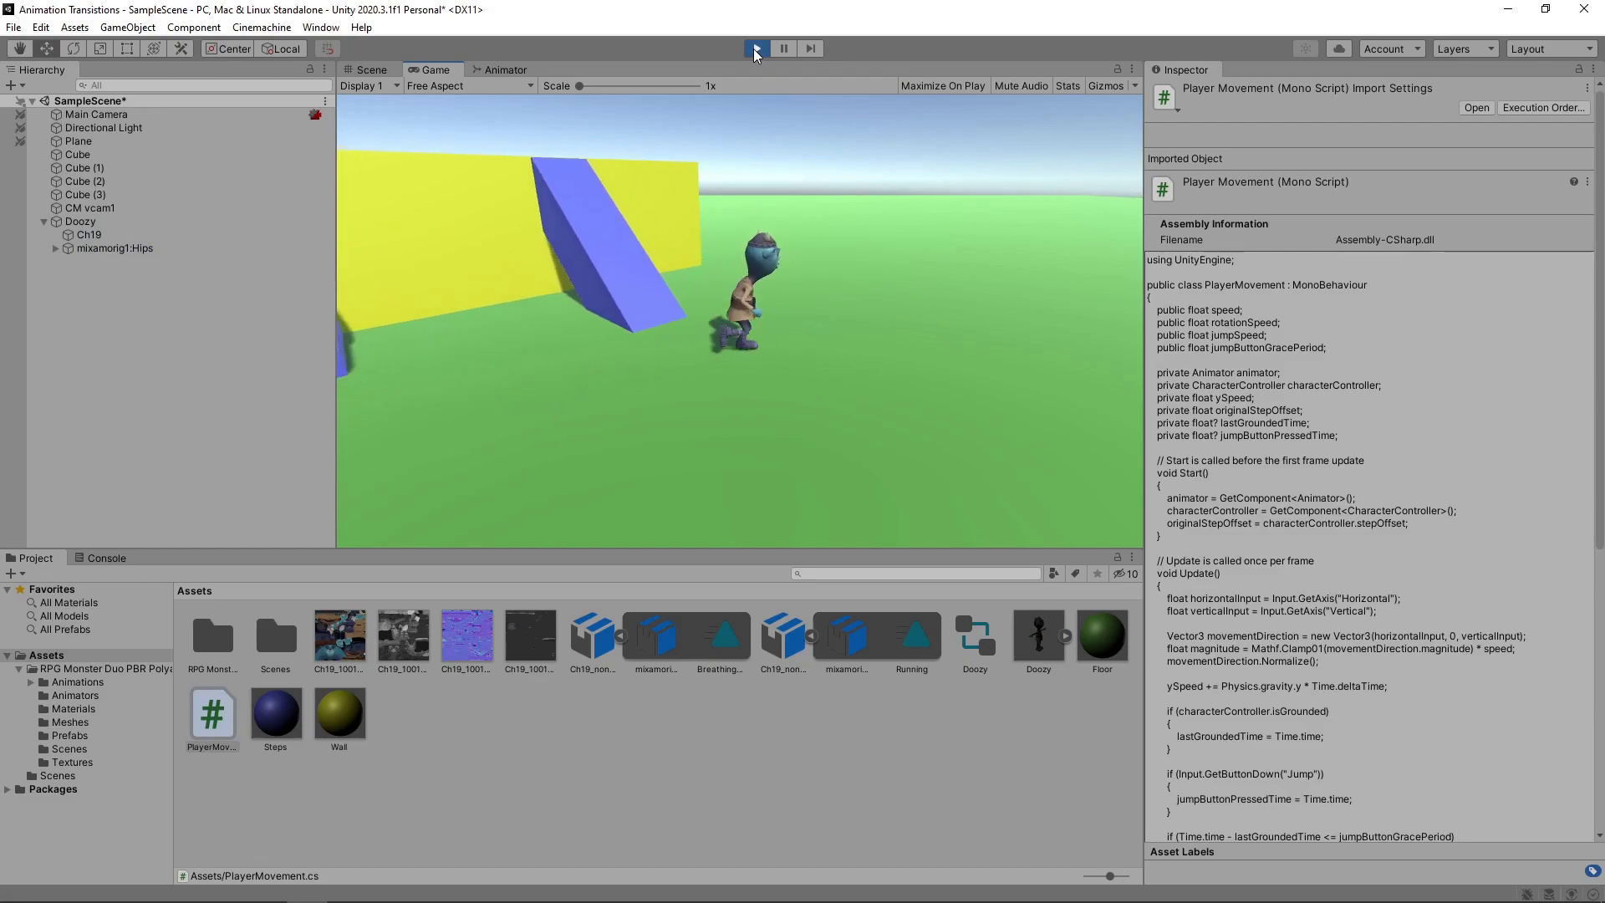
{"action": "key", "text": "s"}
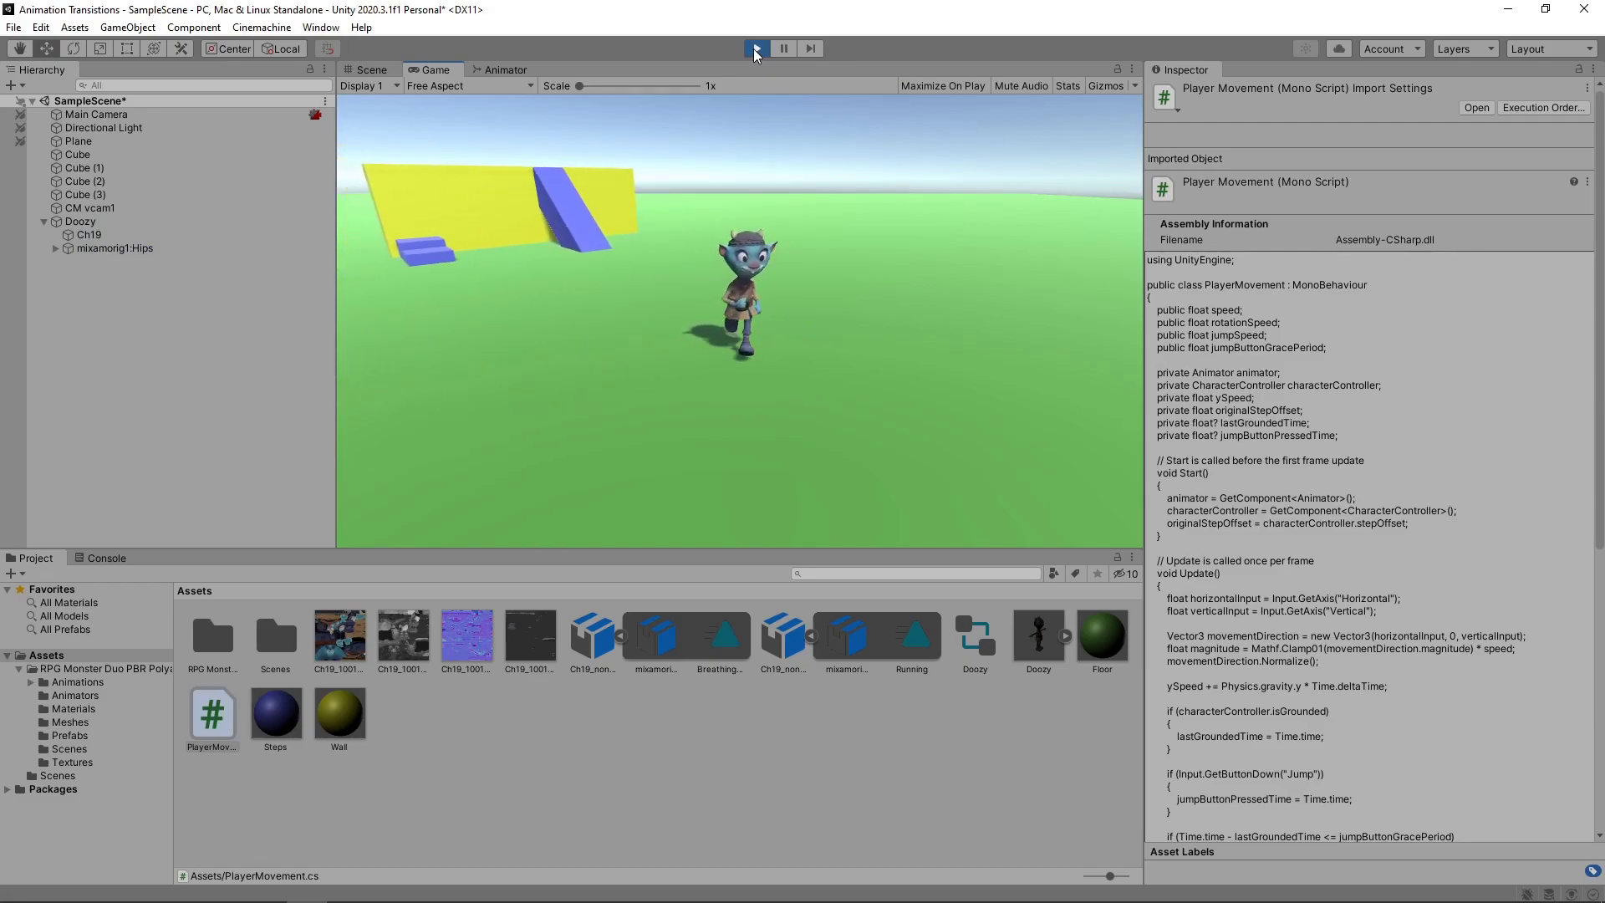
{"action": "key", "text": "a"}
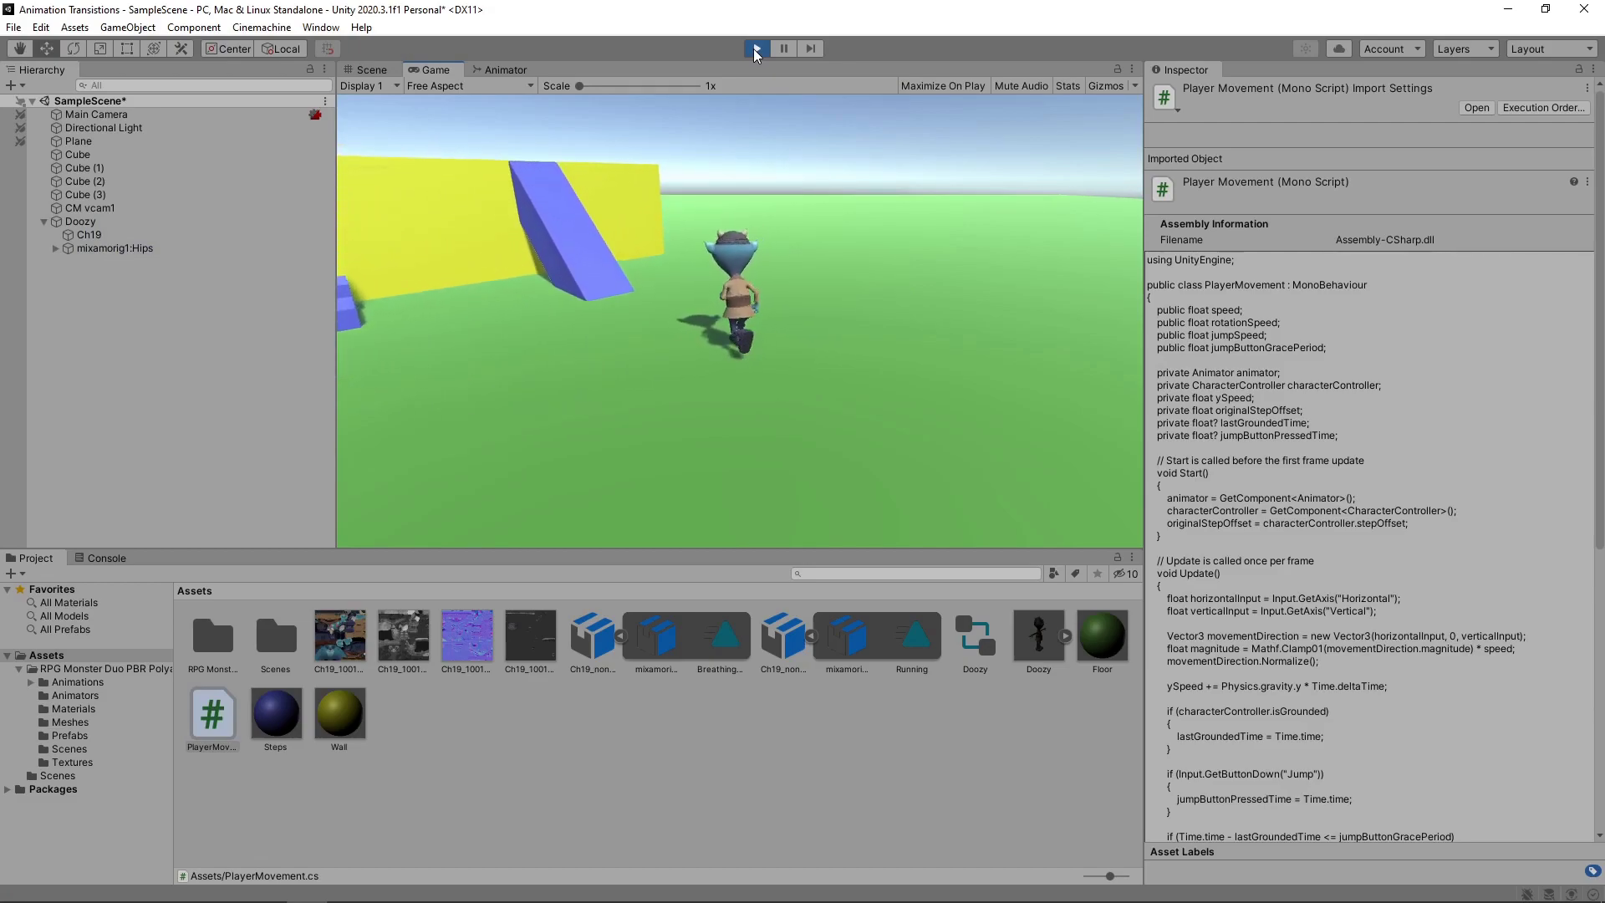
{"action": "key", "text": "w"}
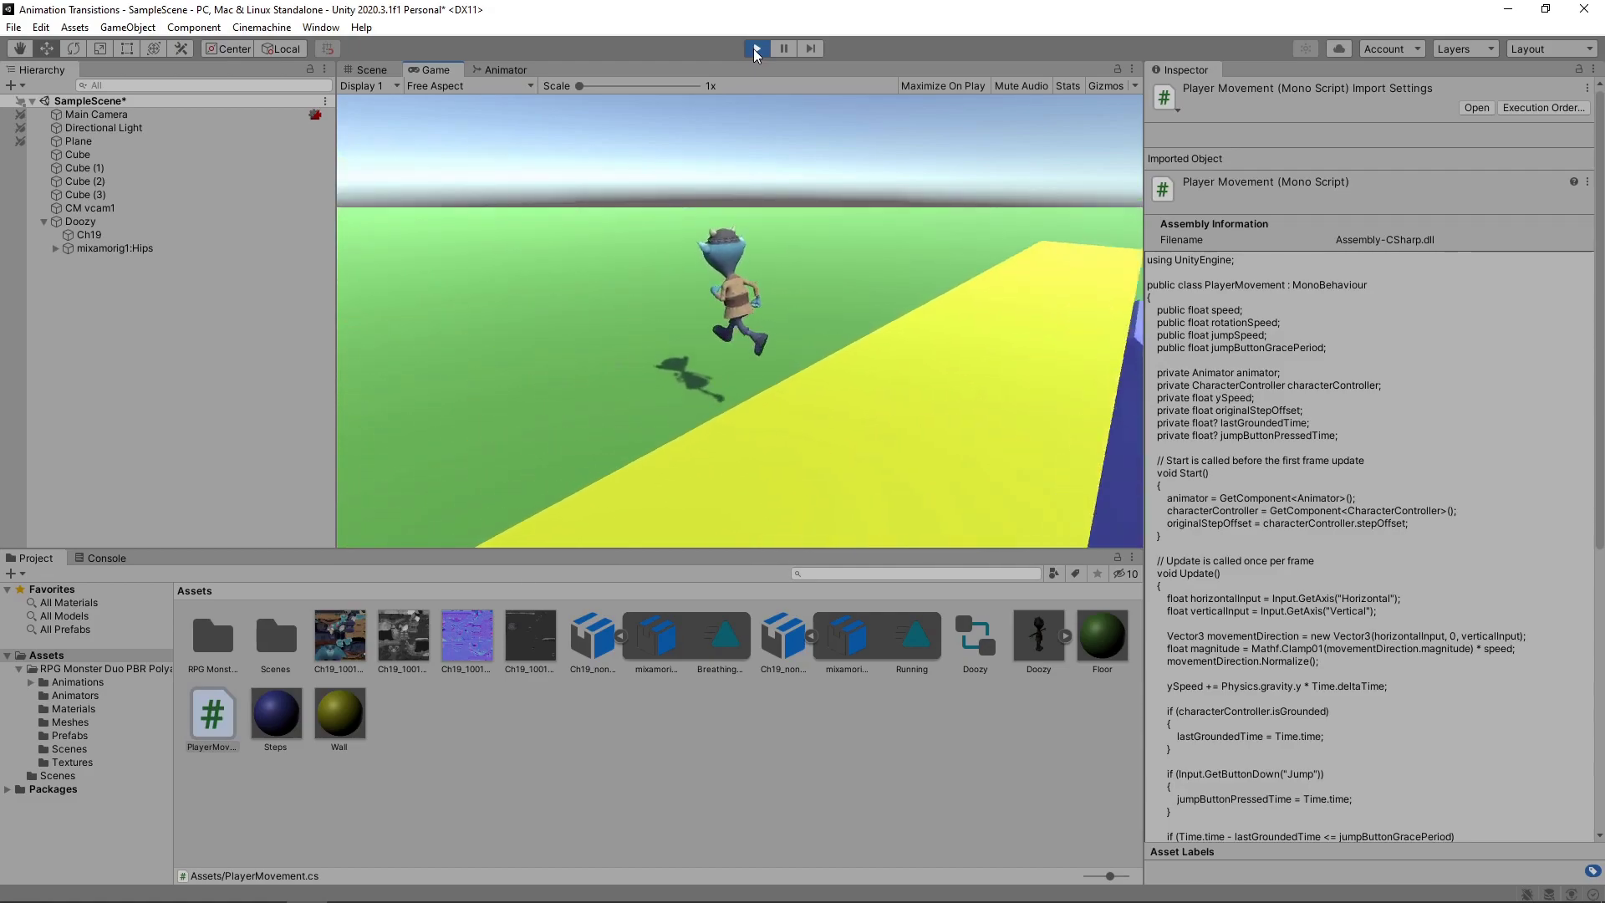
{"action": "key", "text": "d"}
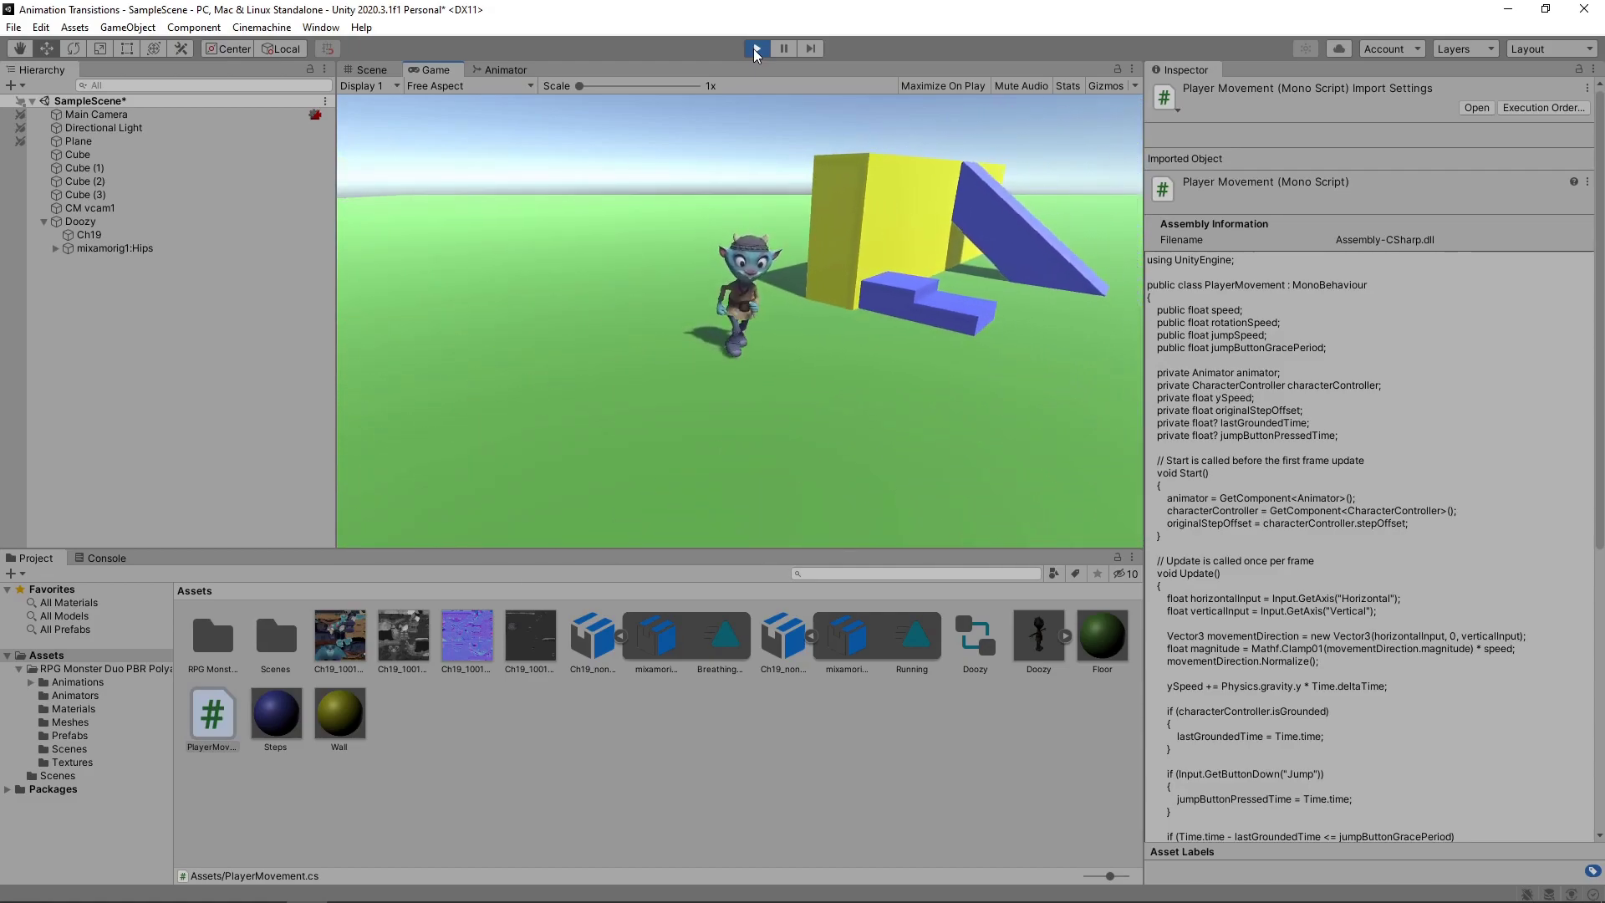
{"action": "key", "text": "d"}
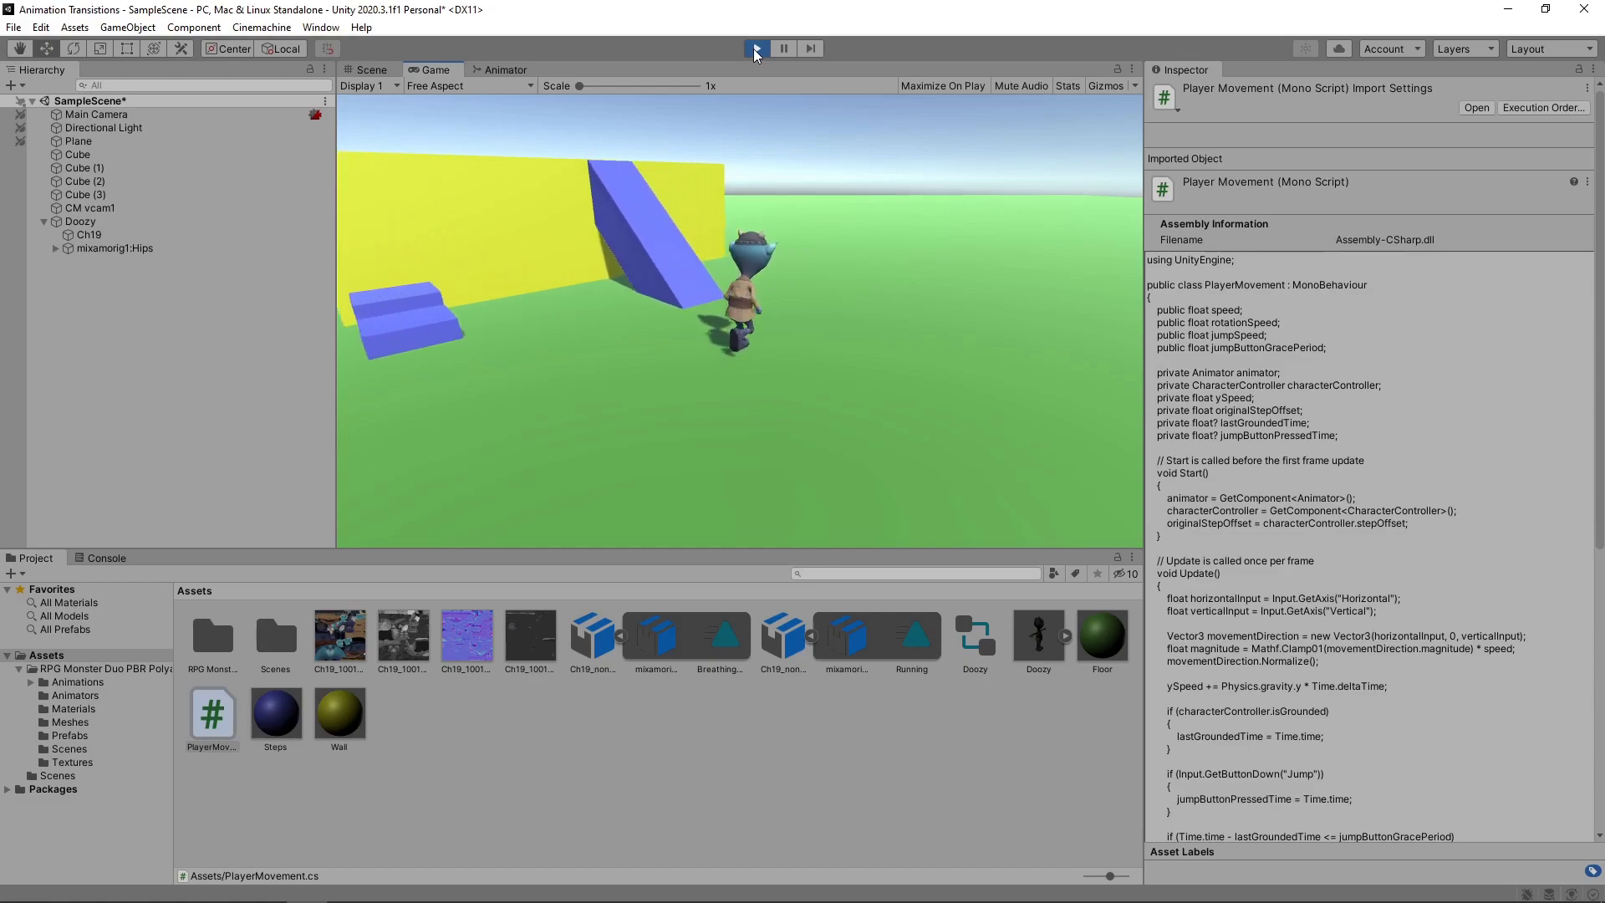
{"action": "key", "text": "a"}
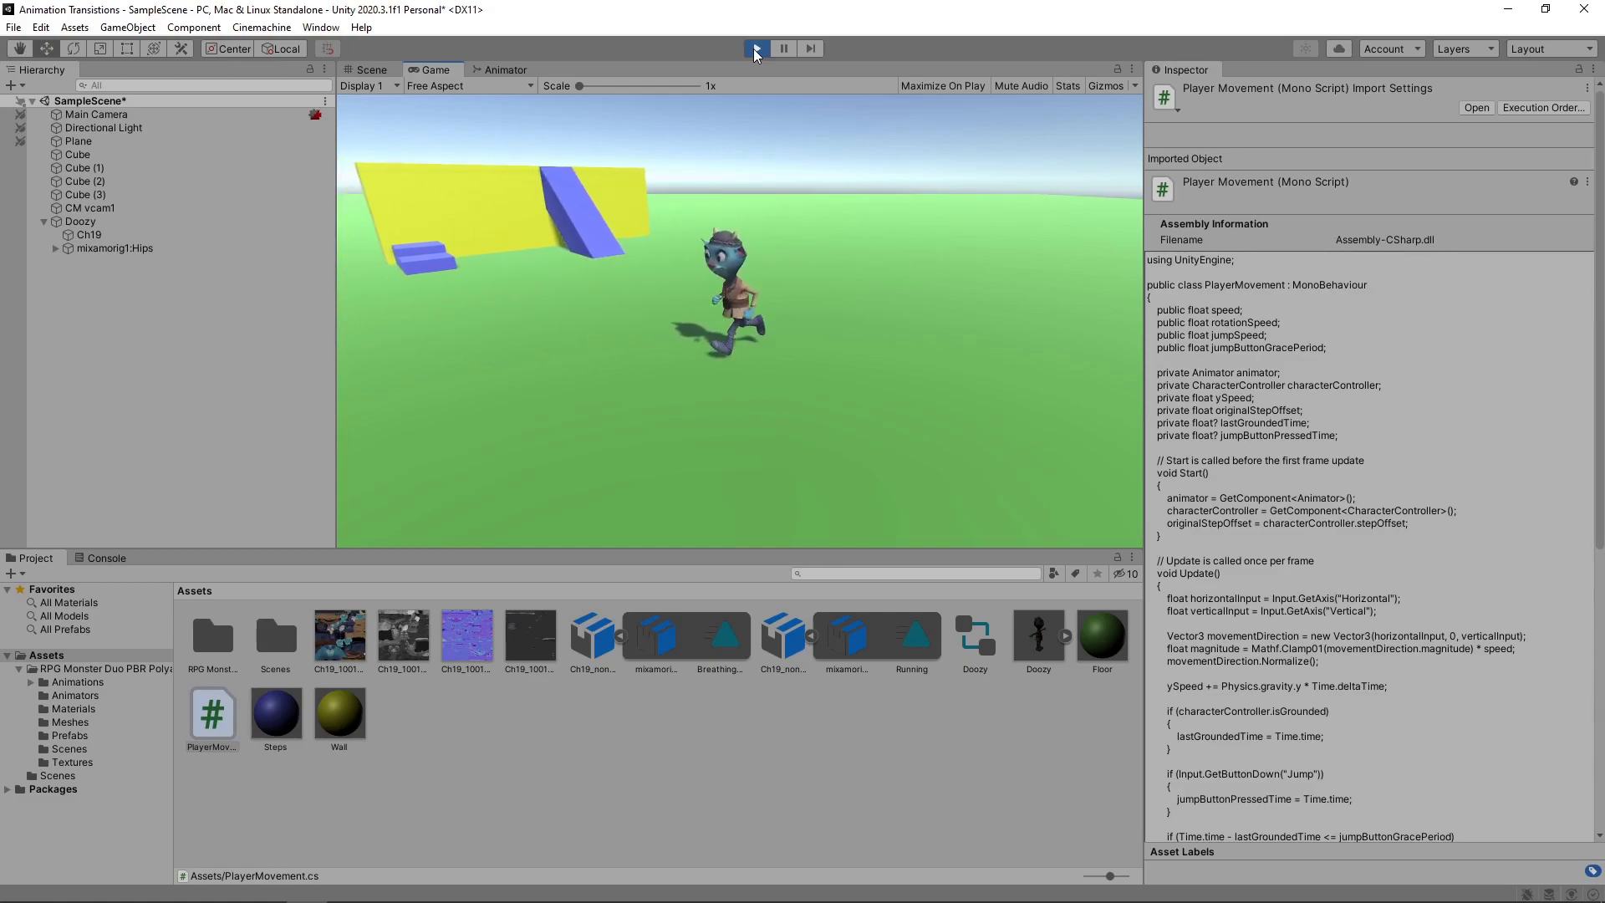
{"action": "key", "text": "a"}
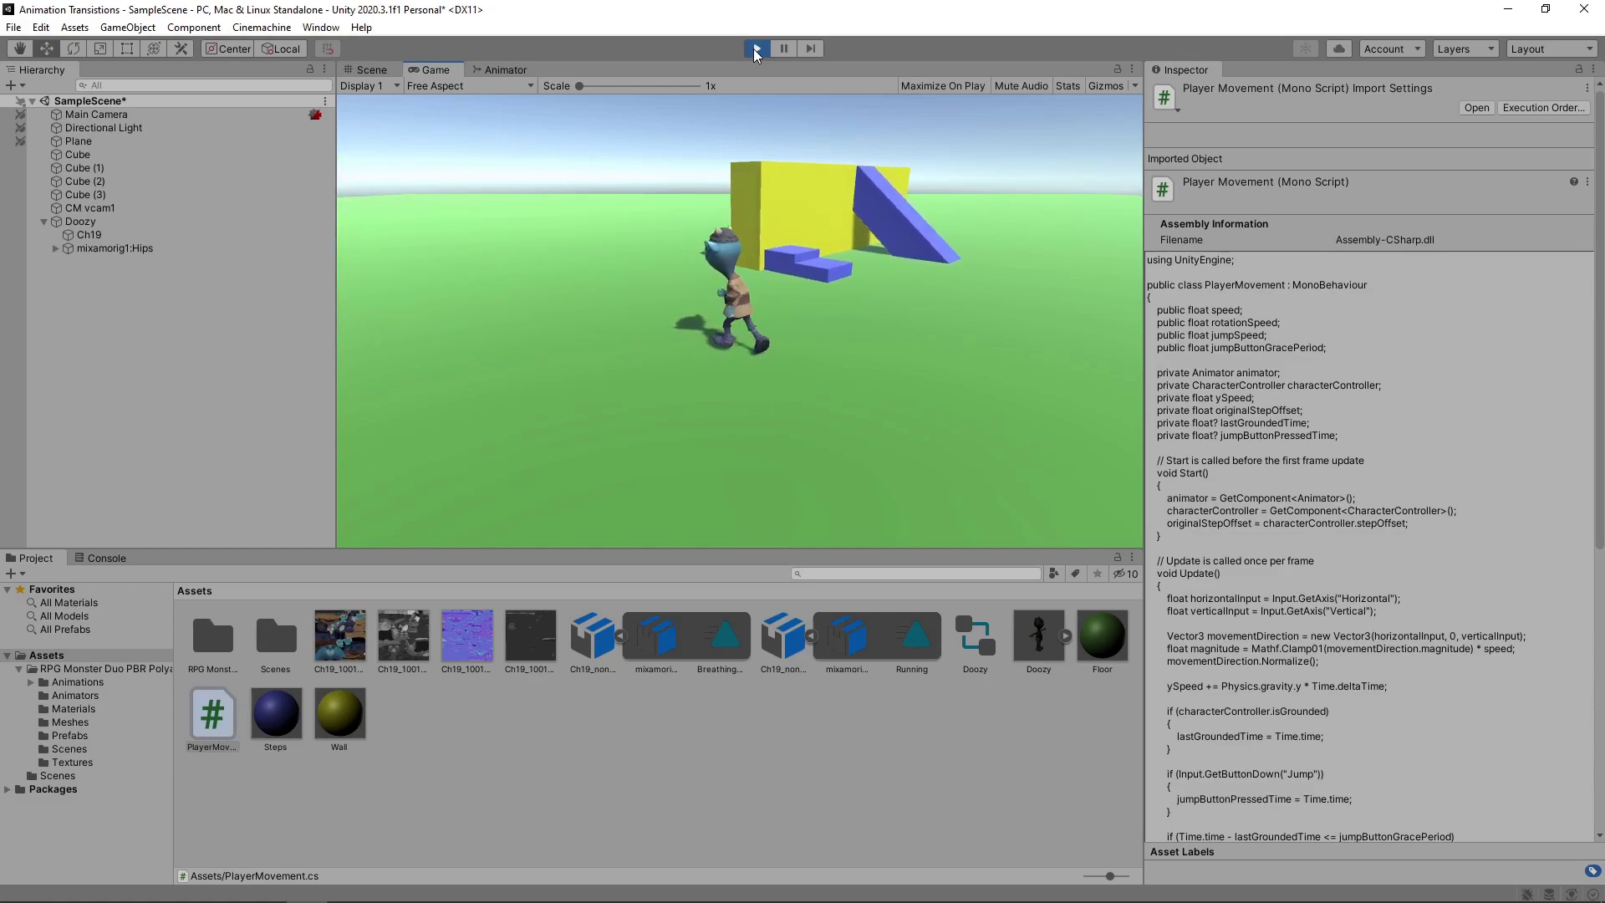
{"action": "key", "text": "d"}
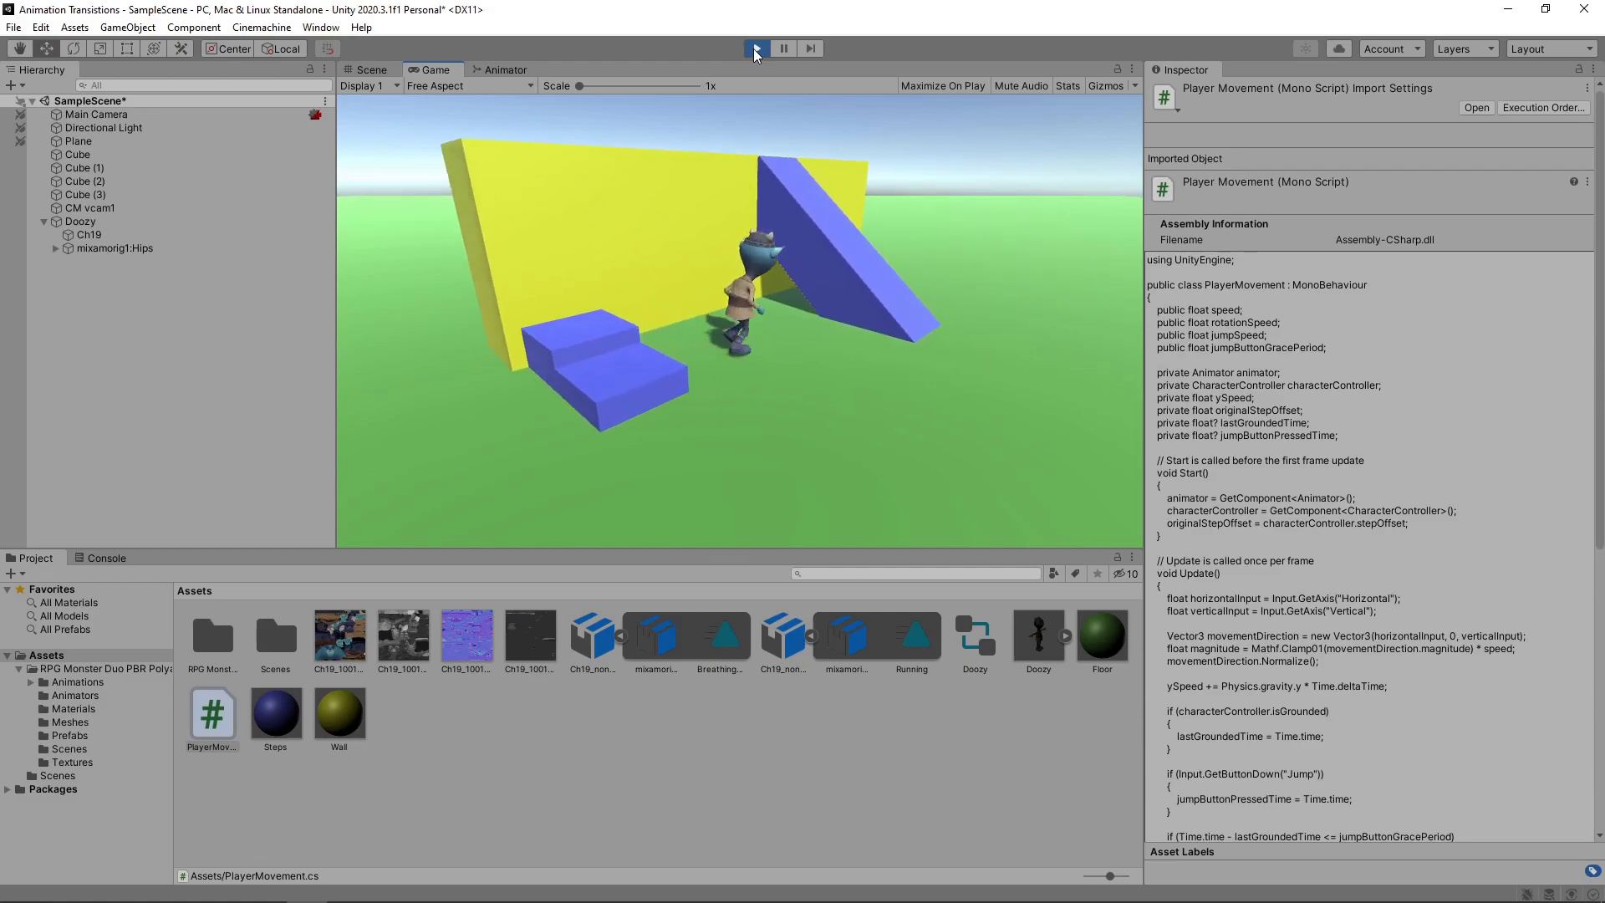
{"action": "key", "text": "w"}
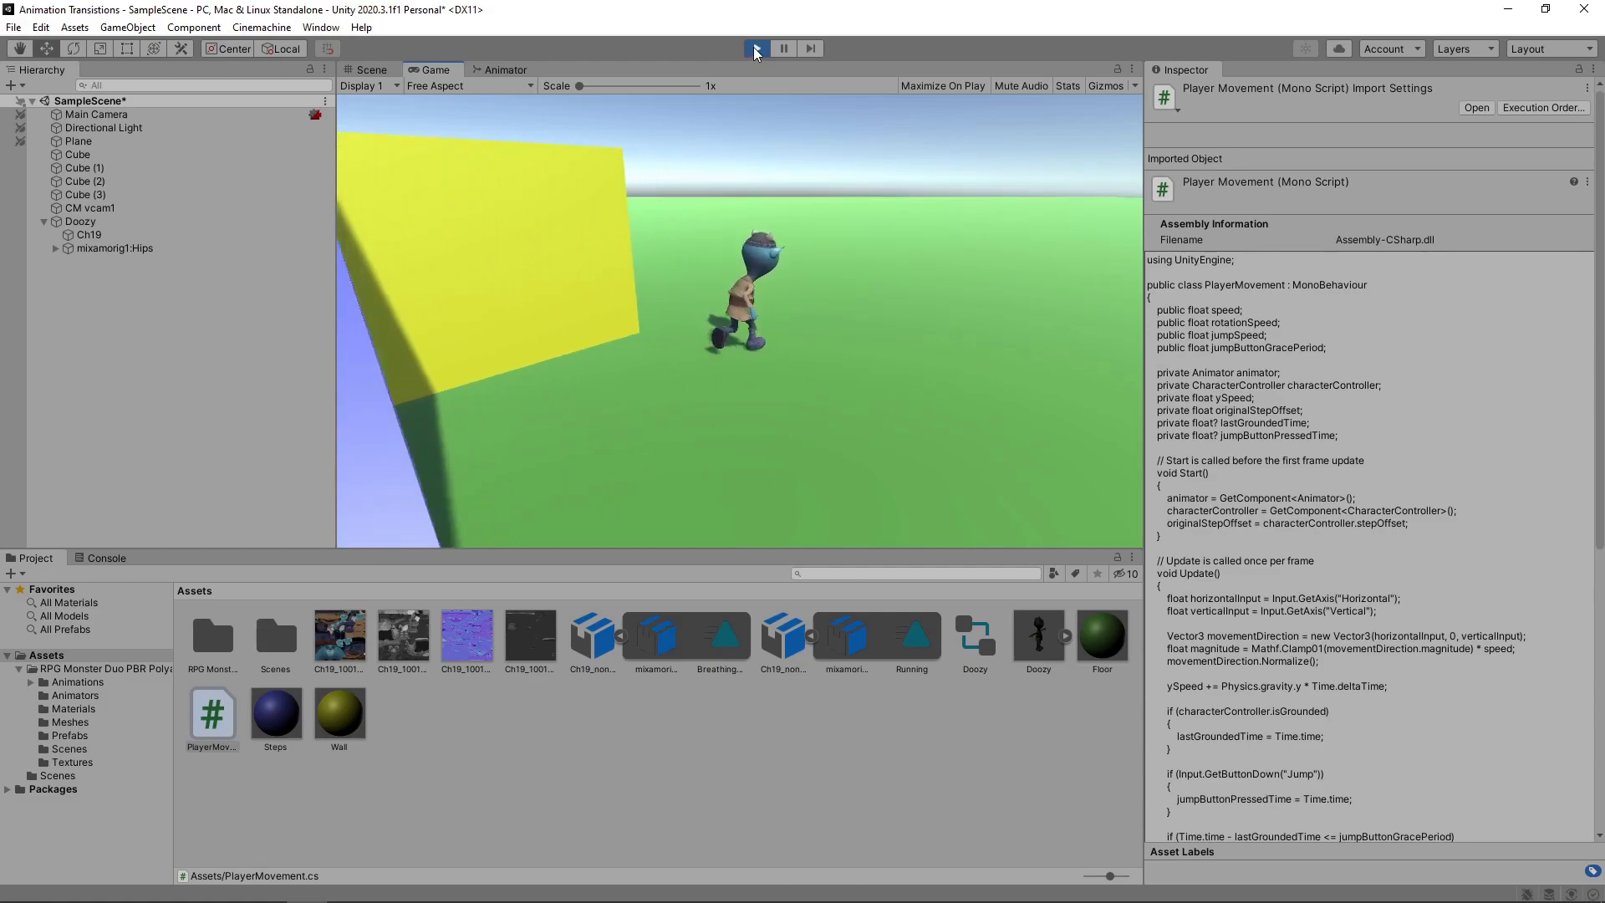